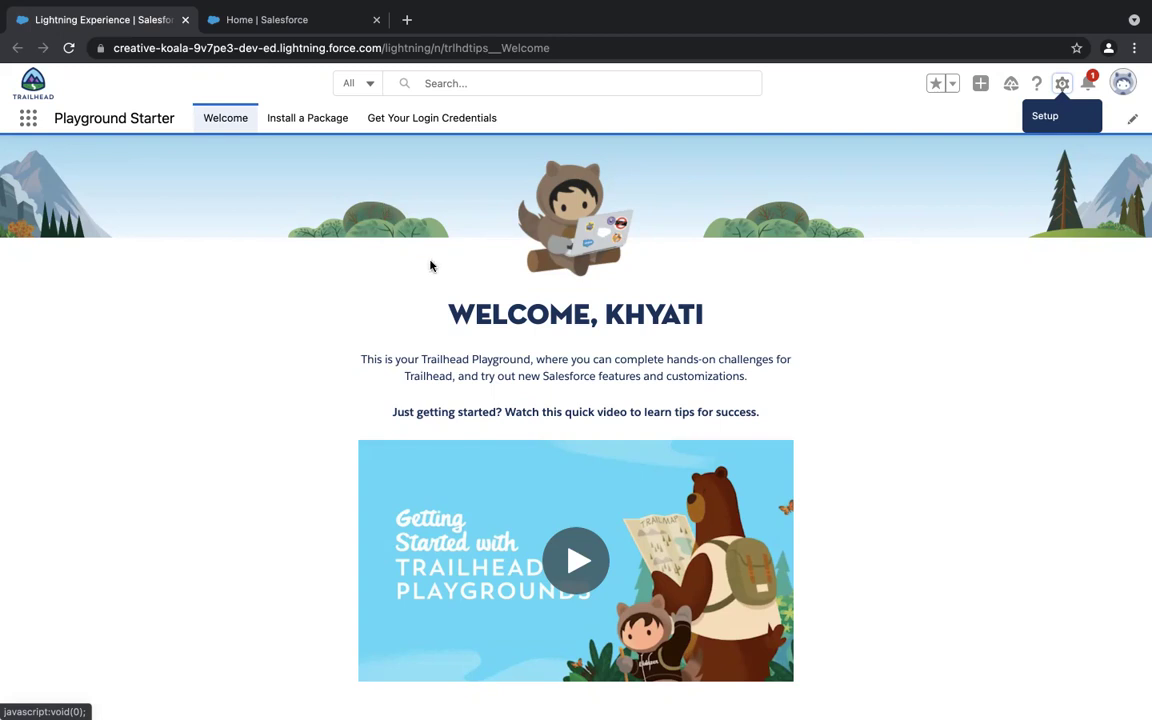
Enable Omni-Channel in the org's Omni-Channel Settings and save the change.
{"action": "left_click", "coordinate": [290, 21]}
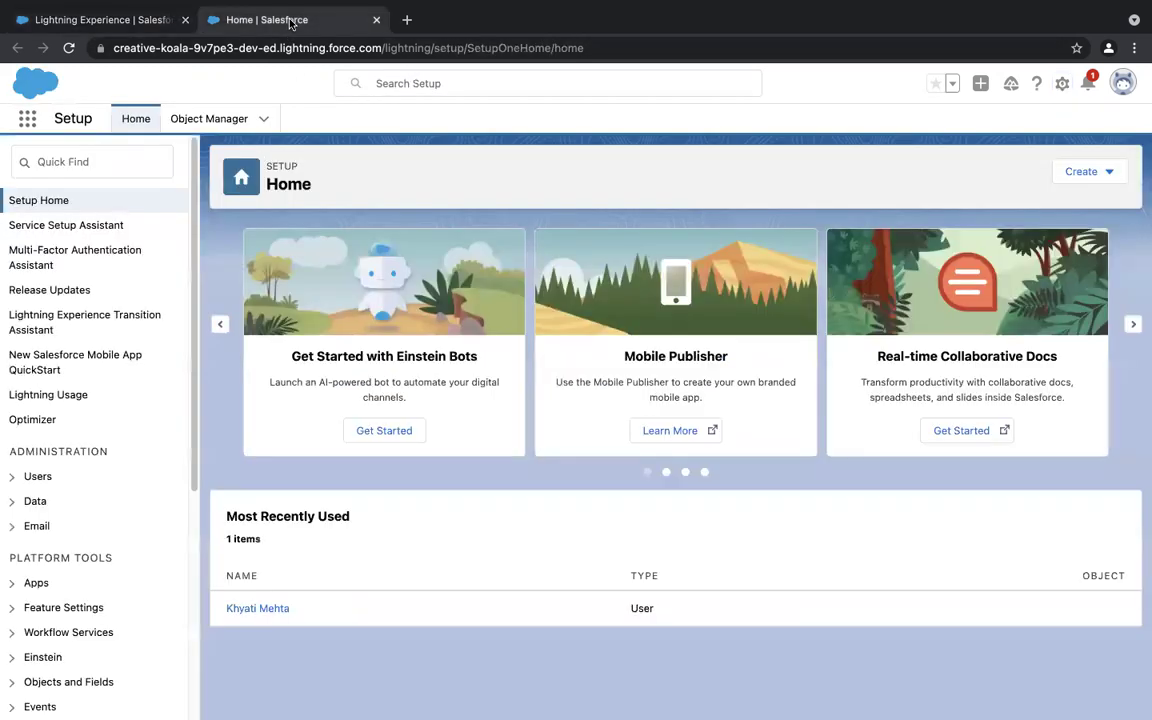
{"action": "left_click", "coordinate": [108, 160]}
{"action": "type", "text": "omni"}
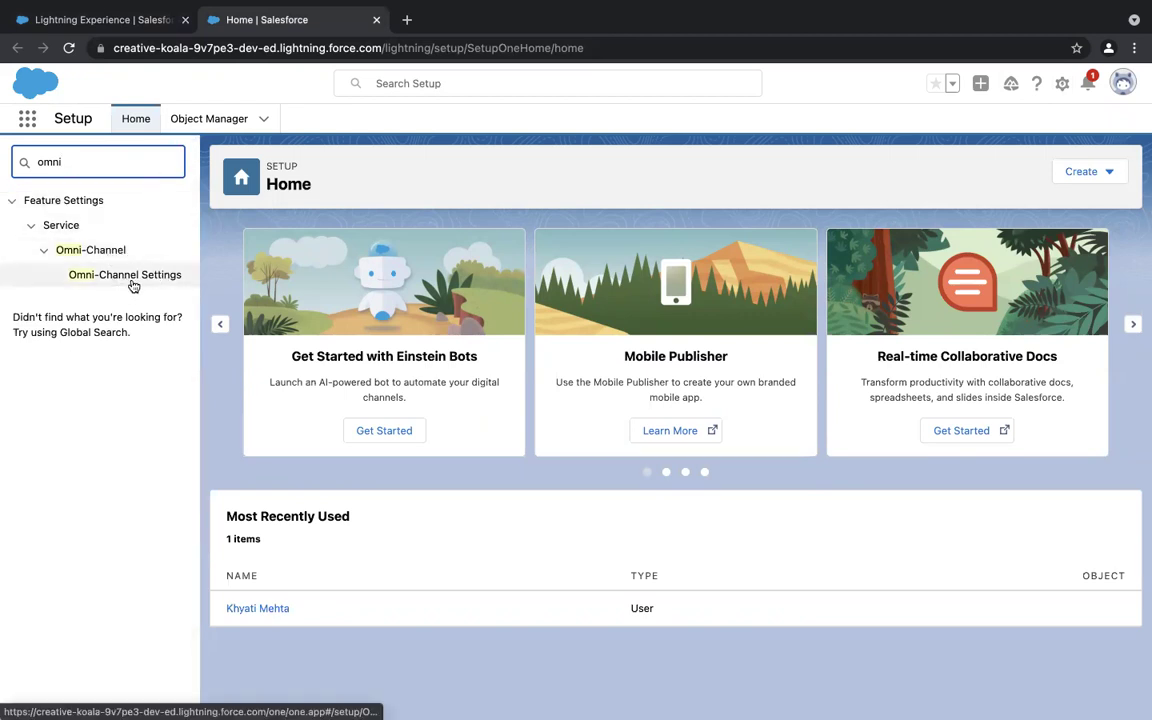
{"action": "left_click", "coordinate": [145, 278]}
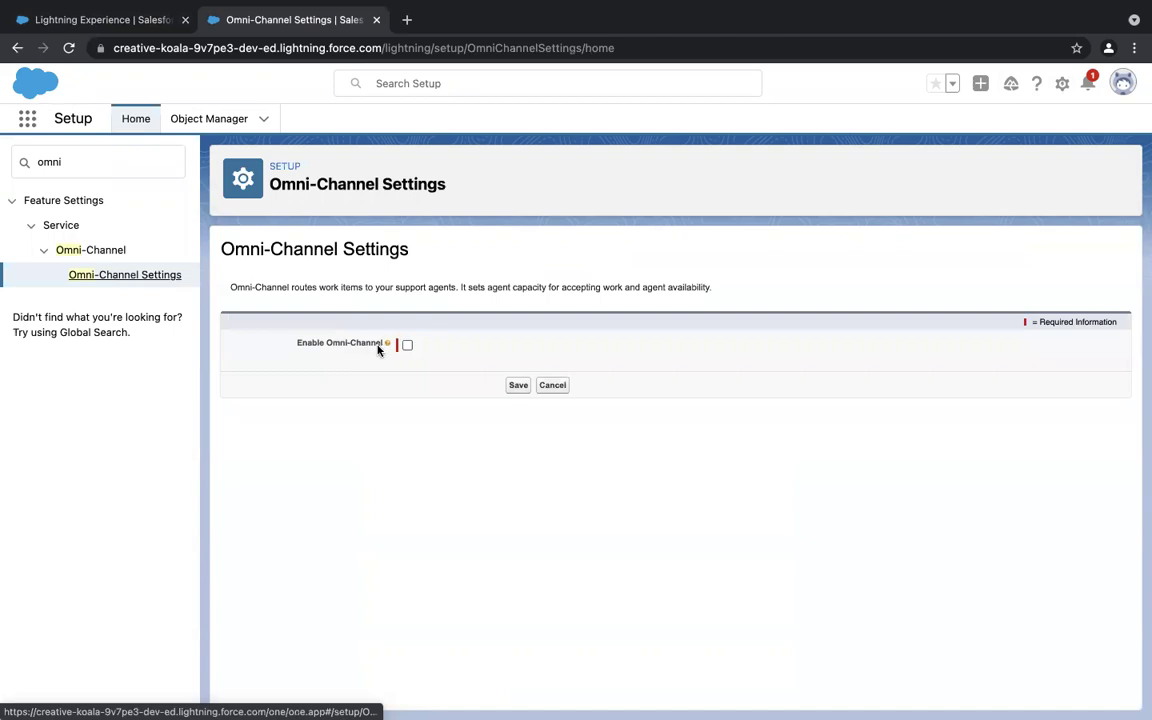
{"action": "left_click", "coordinate": [407, 345]}
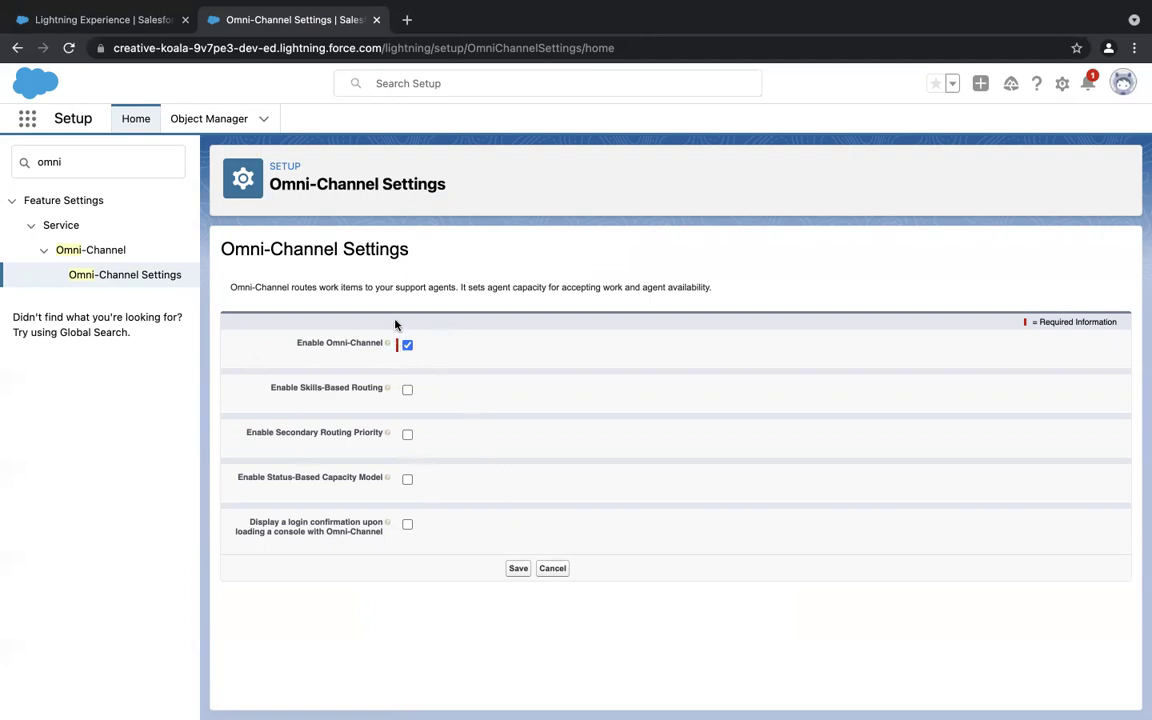
{"action": "left_click", "coordinate": [517, 569]}
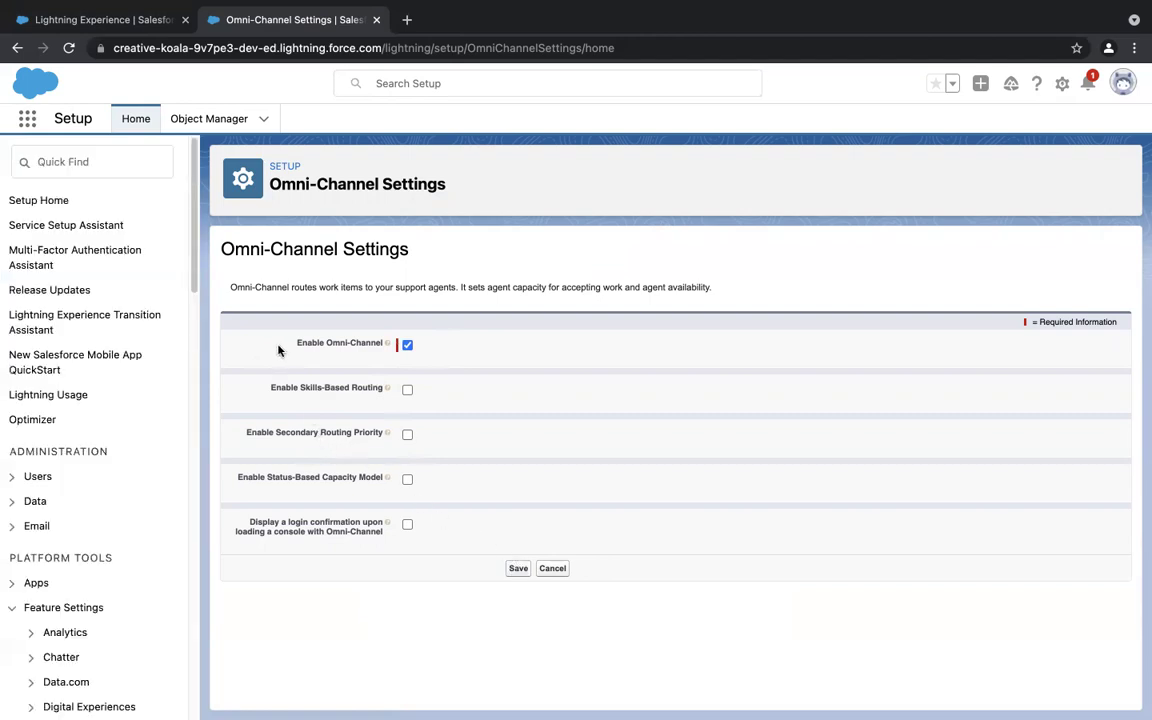
Find Service Channels in Setup and start a new service channel.
{"action": "left_click", "coordinate": [117, 170]}
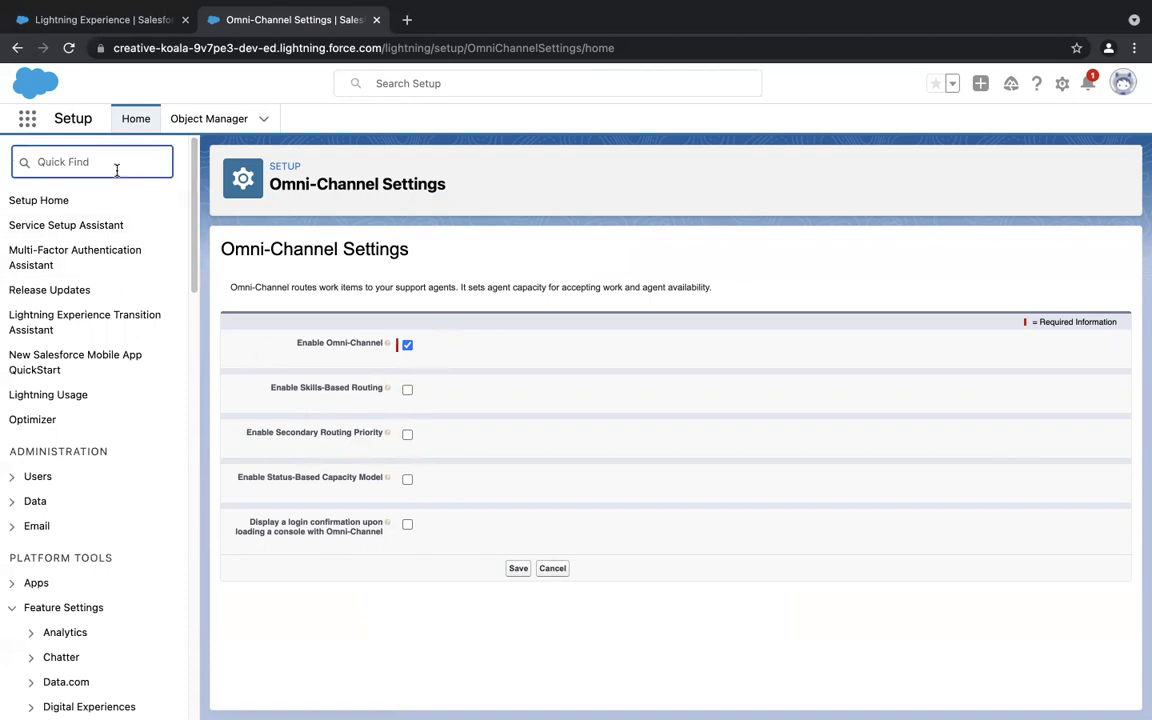
{"action": "type", "text": "service"}
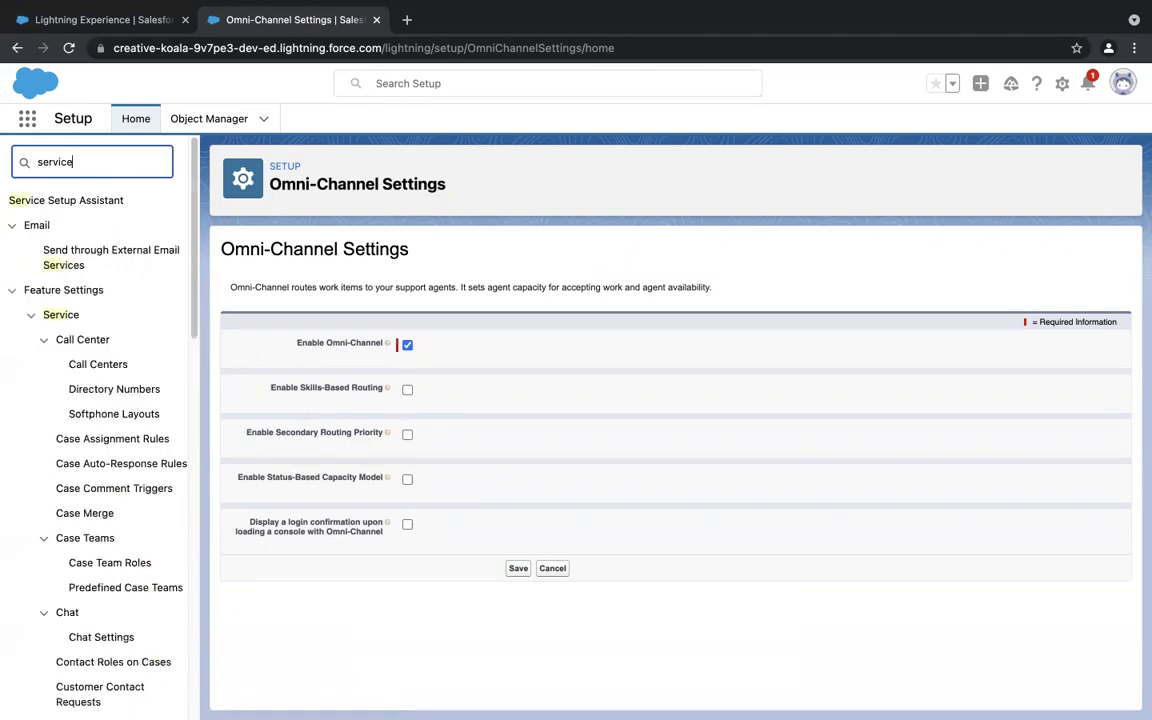
{"action": "type", "text": " cha"}
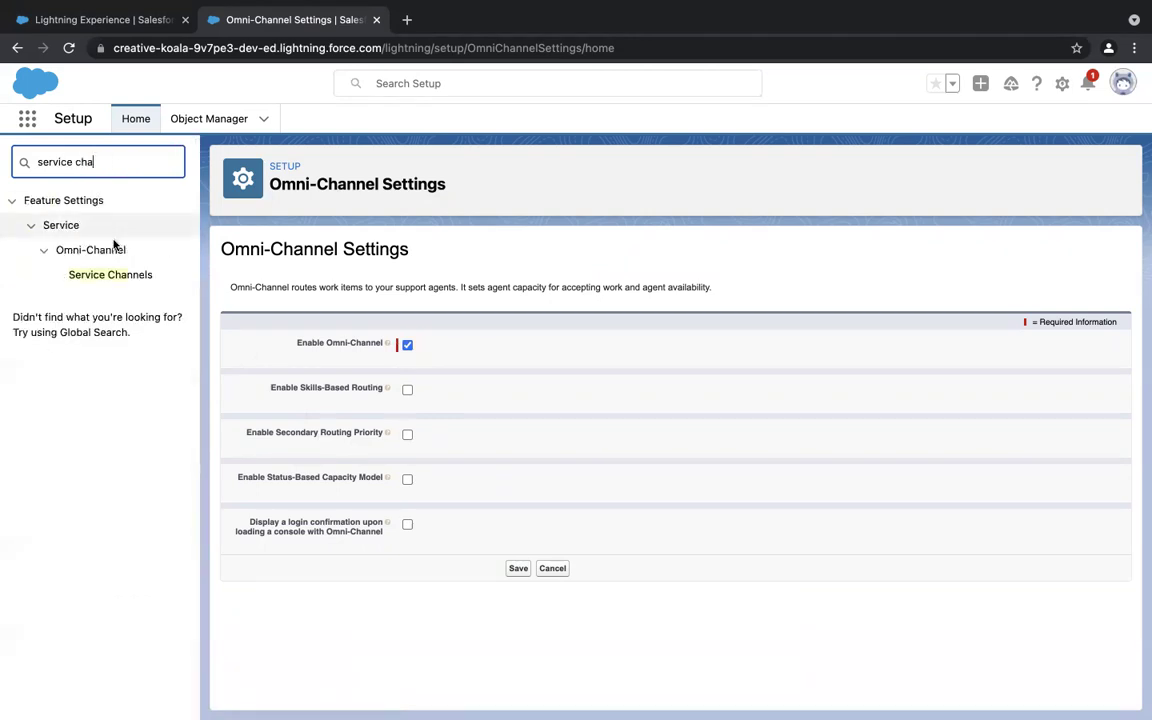
{"action": "left_click", "coordinate": [117, 276]}
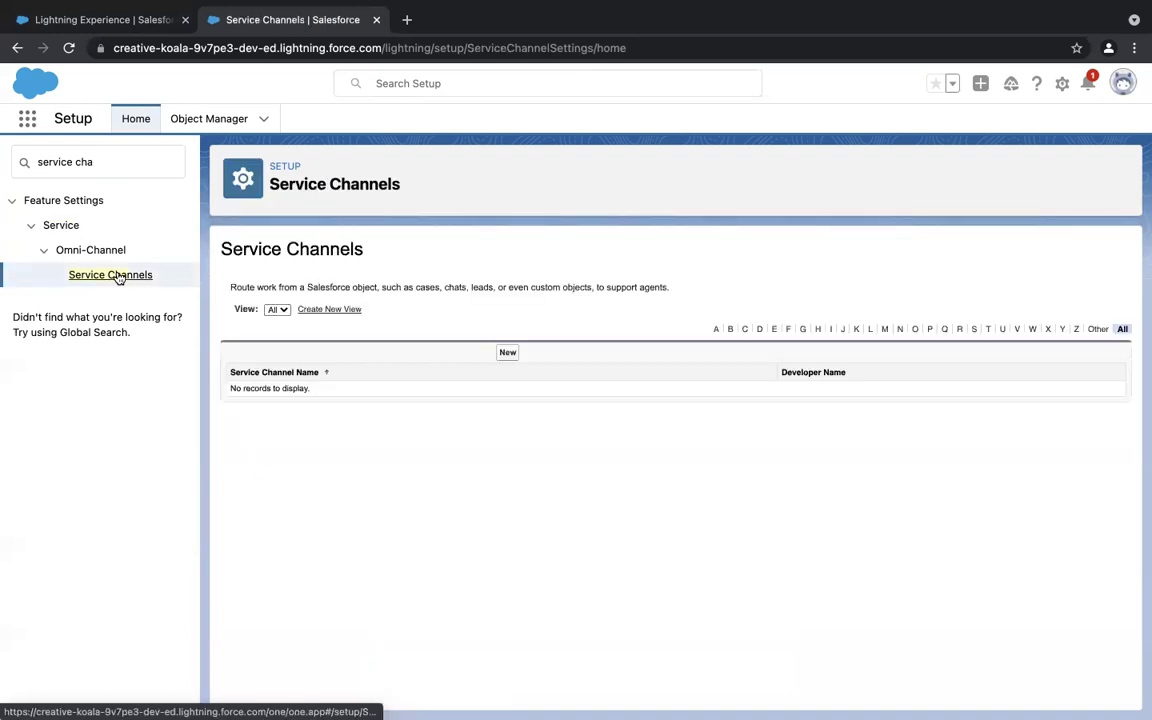
{"action": "left_click", "coordinate": [510, 356]}
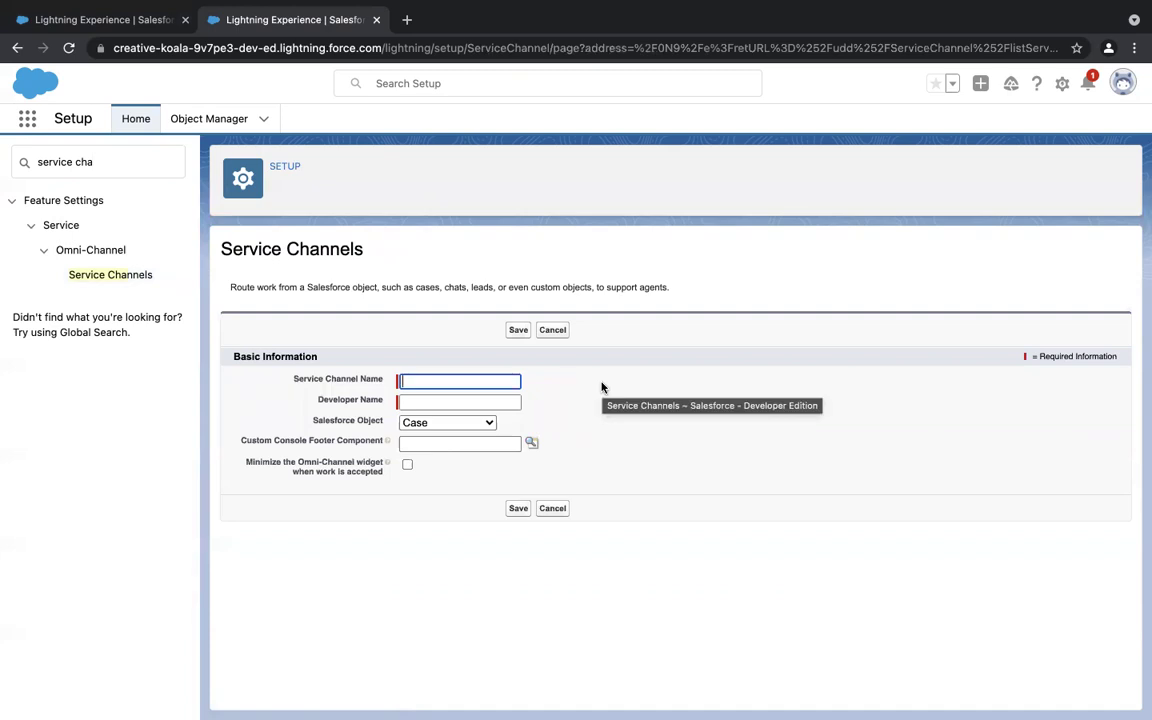
Name the service channel Case Queue with developer name Case_Queue, choose Case as its Salesforce object, and save it.
{"action": "type", "text": "C"}
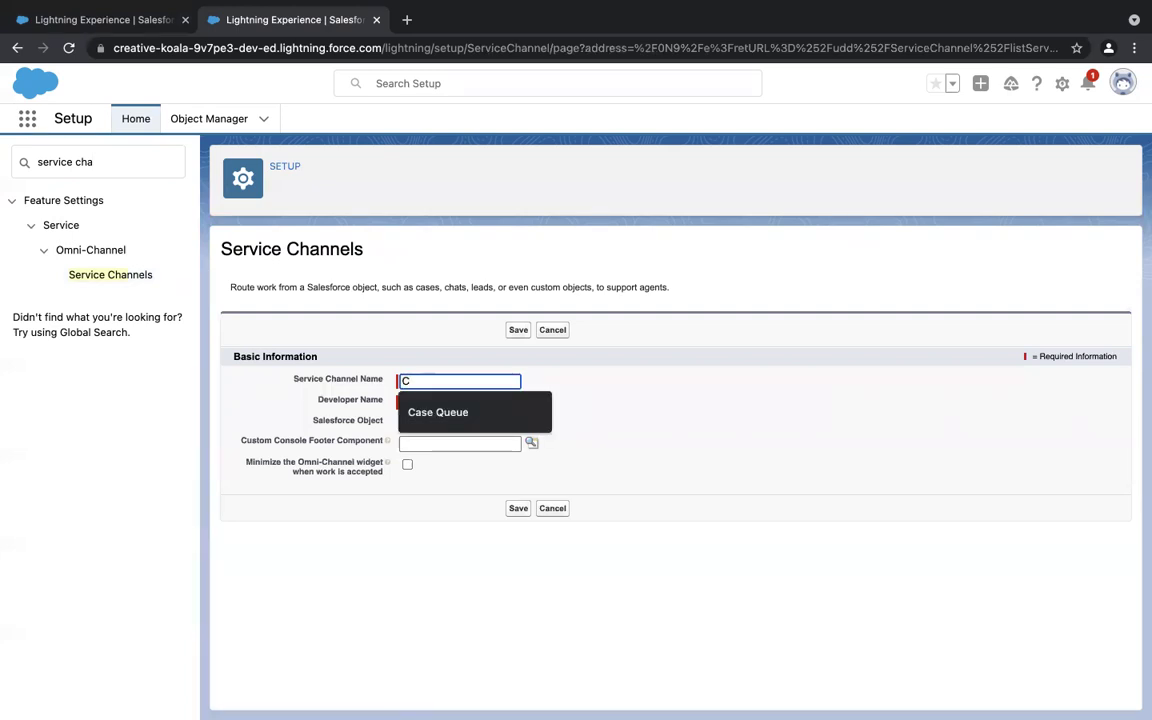
{"action": "left_click", "coordinate": [518, 405]}
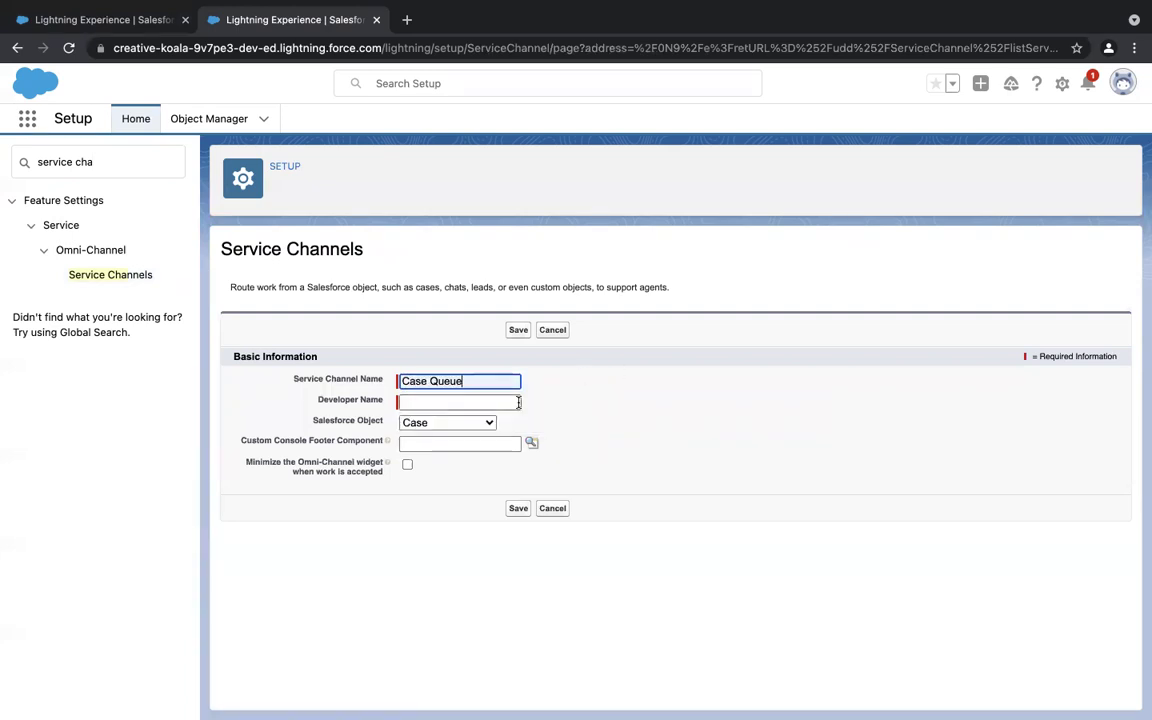
{"action": "left_click", "coordinate": [472, 401]}
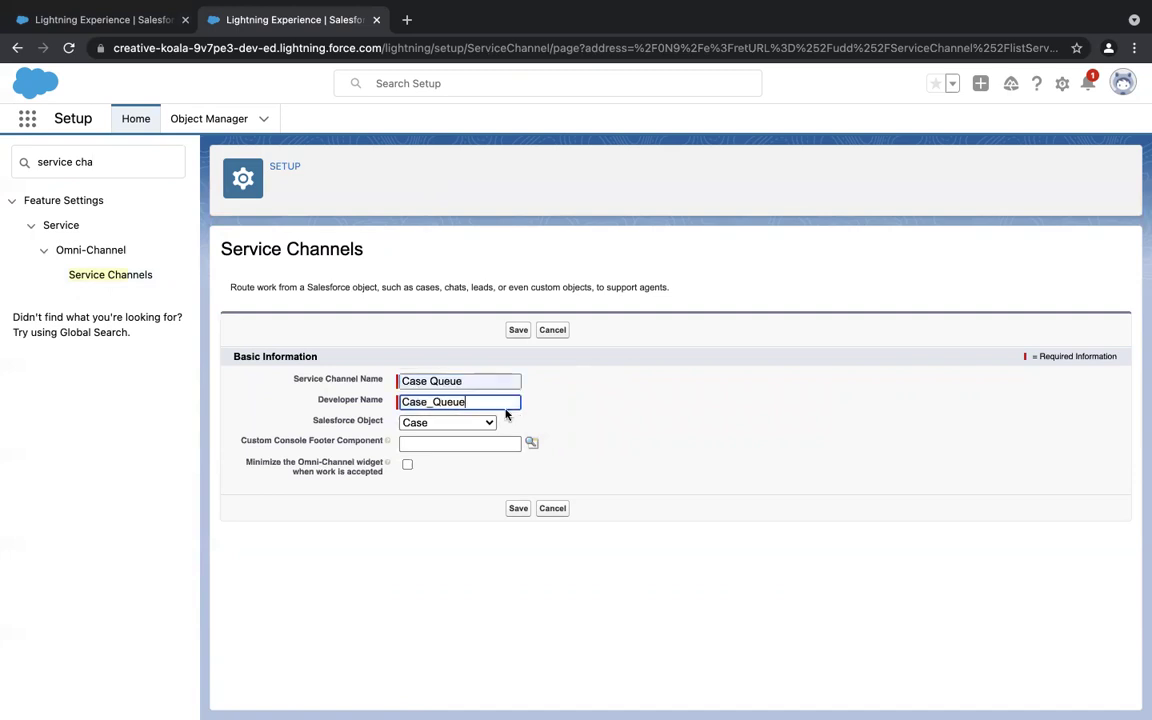
{"action": "left_click", "coordinate": [440, 425]}
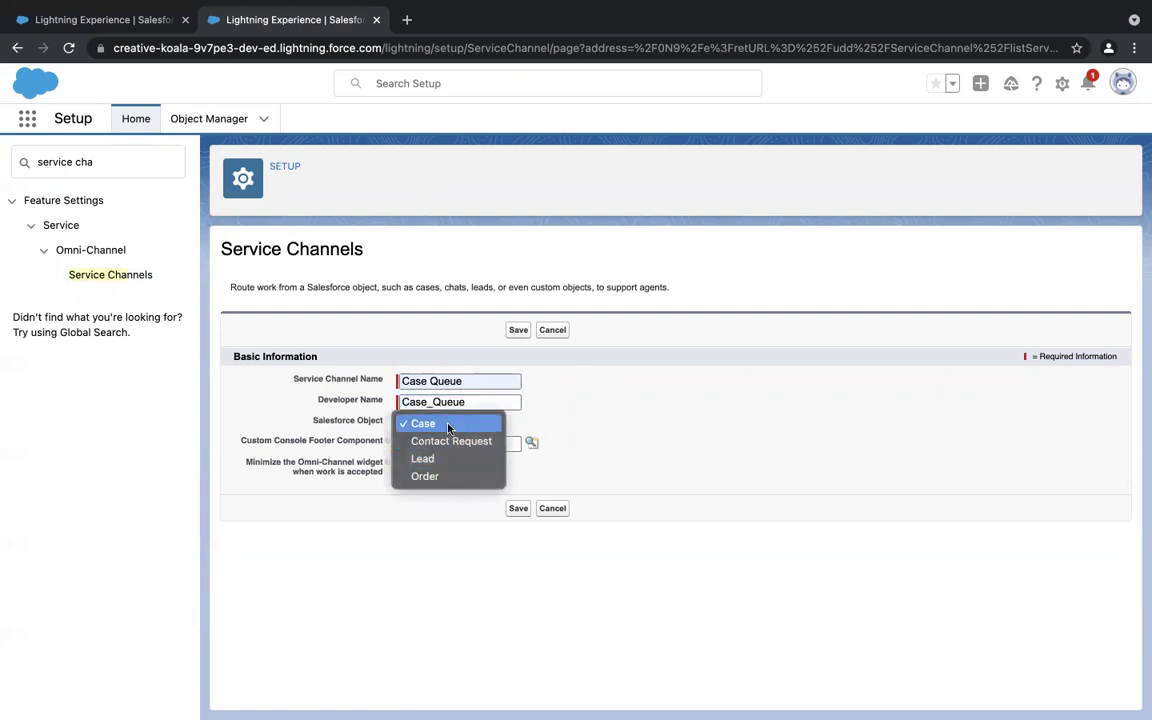
{"action": "left_click", "coordinate": [448, 428]}
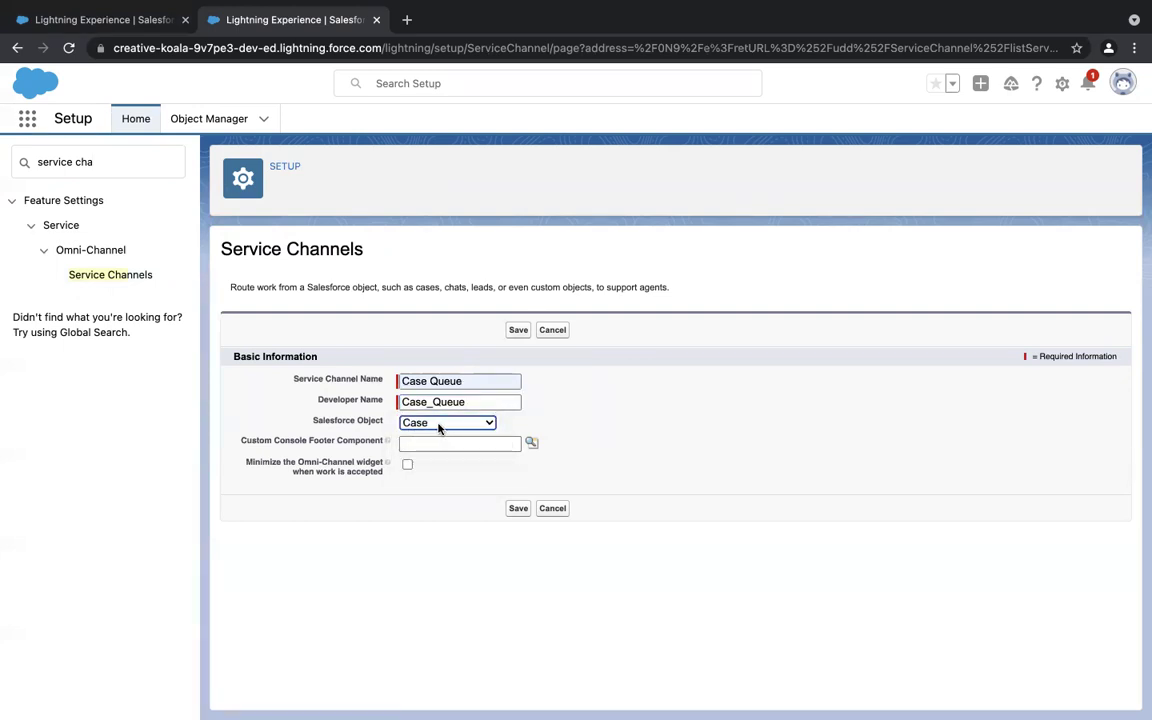
{"action": "left_click", "coordinate": [515, 508]}
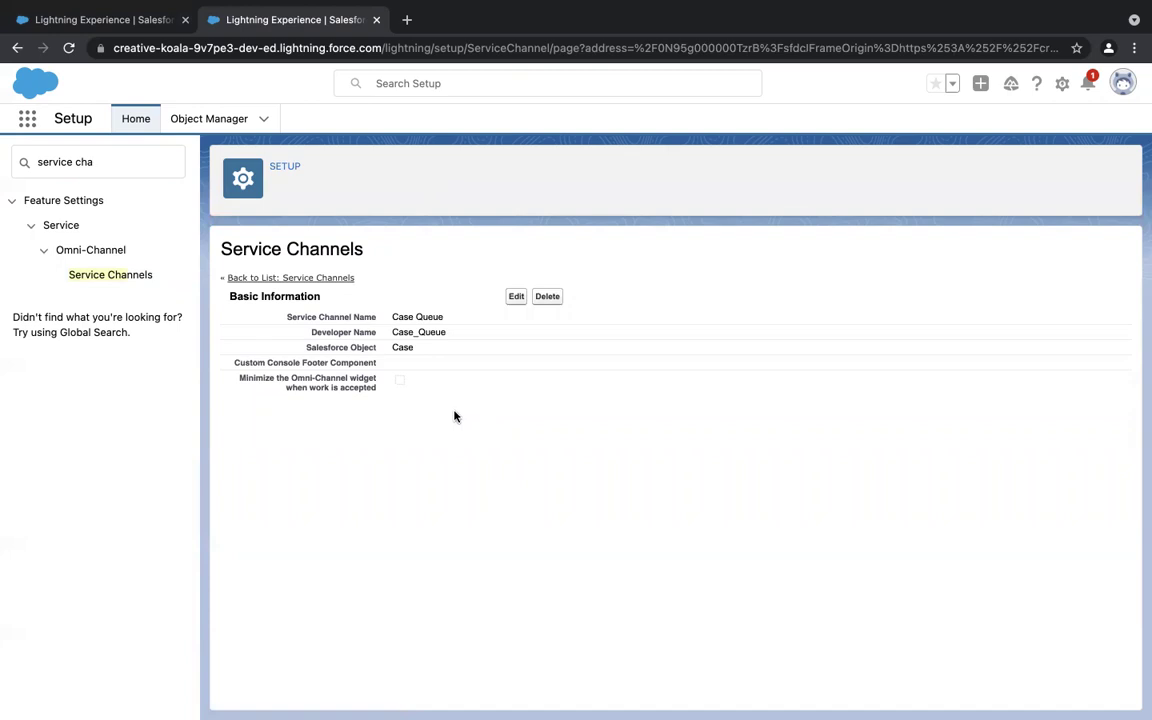
Start a new routing configuration in Setup named Case Queue Routing Config, with developer name Case_Queue_Routing_Config.
{"action": "left_click", "coordinate": [121, 165]}
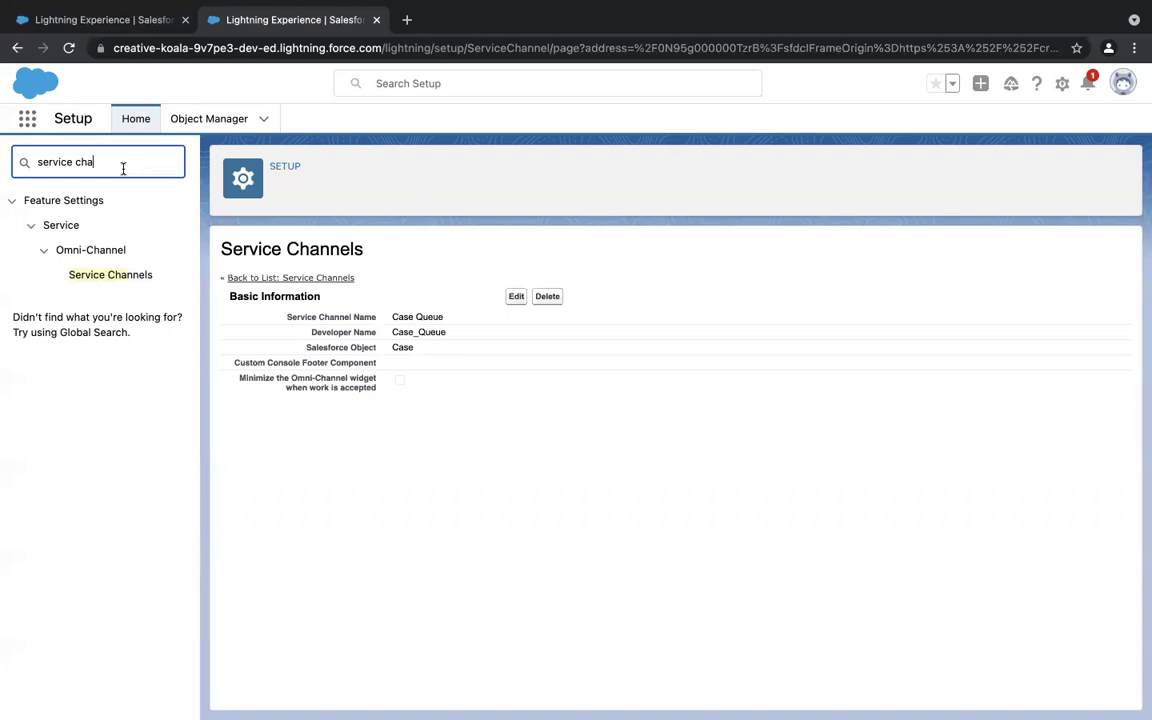
{"action": "key", "text": "ctrl+a"}
{"action": "type", "text": "ROUT"}
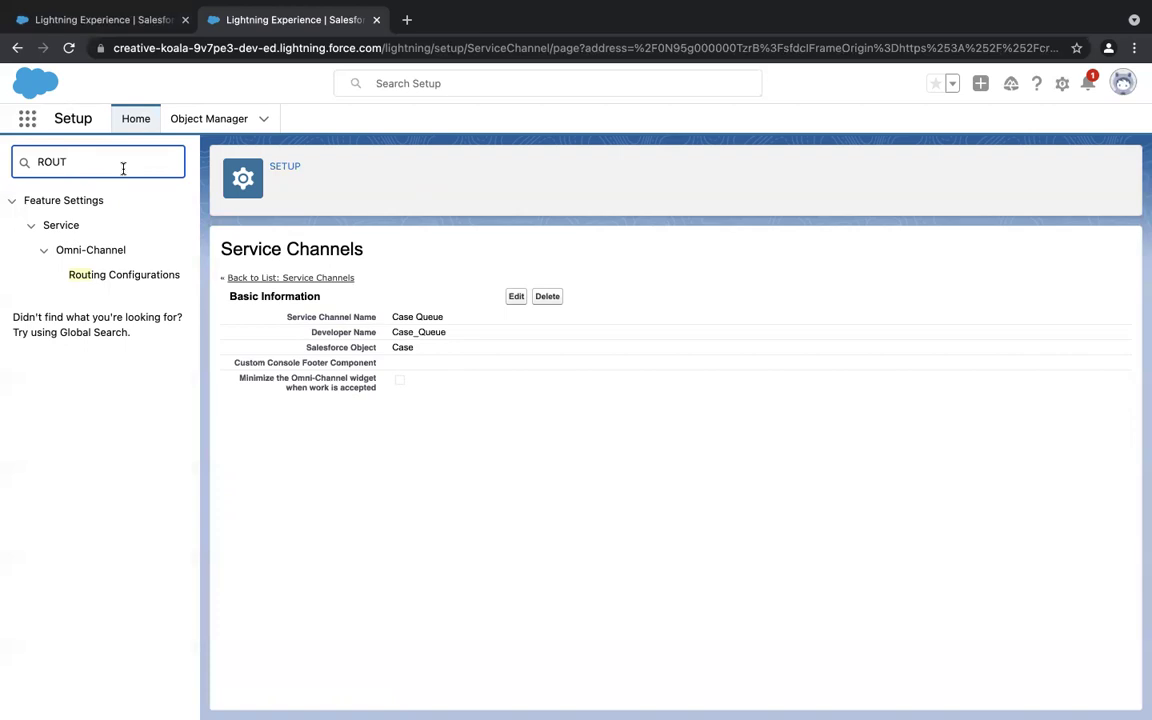
{"action": "left_click", "coordinate": [119, 283]}
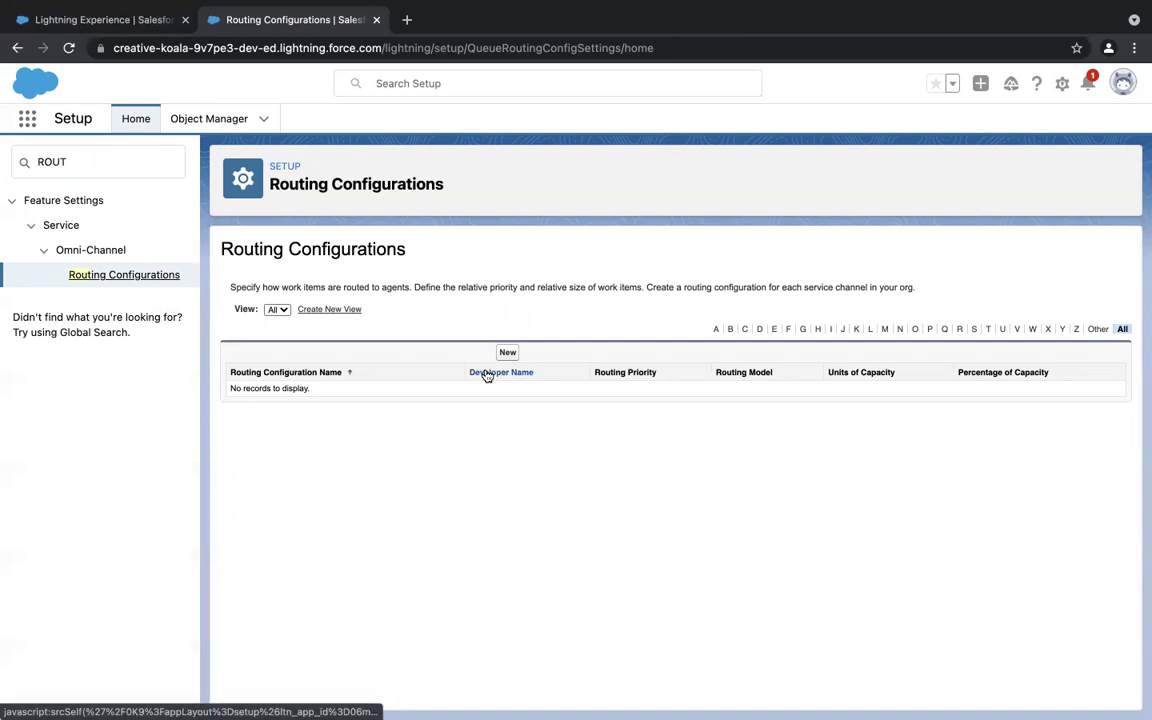
{"action": "left_click", "coordinate": [509, 352]}
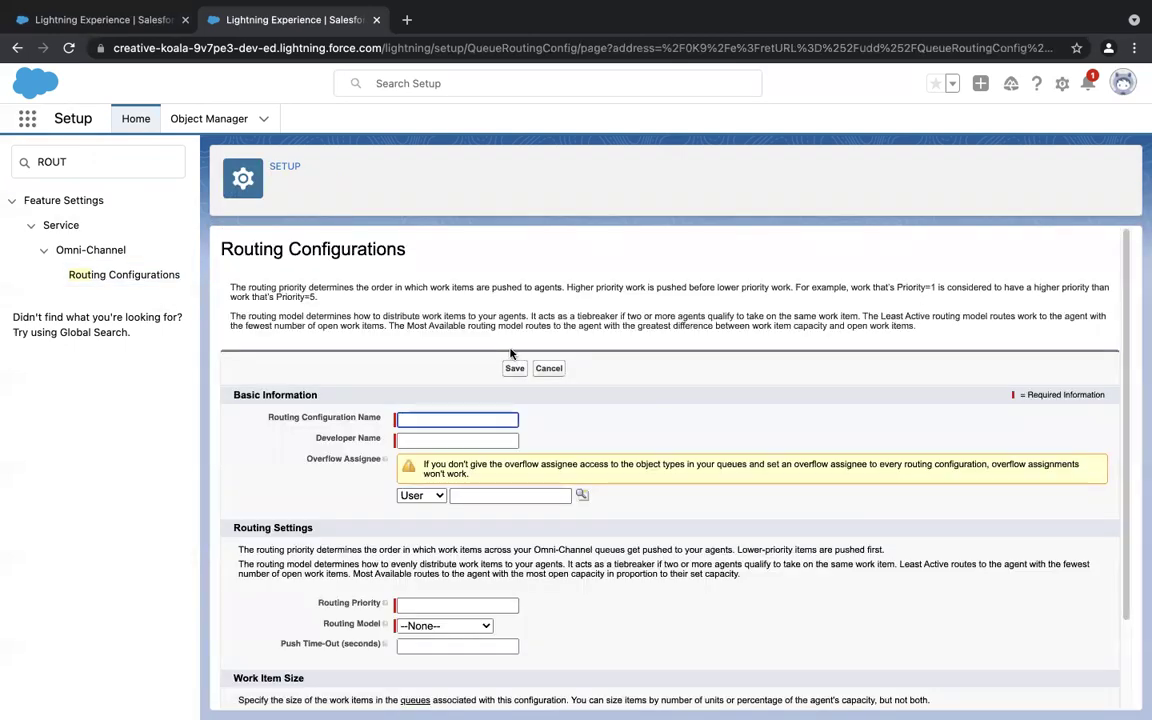
{"action": "left_click", "coordinate": [450, 419]}
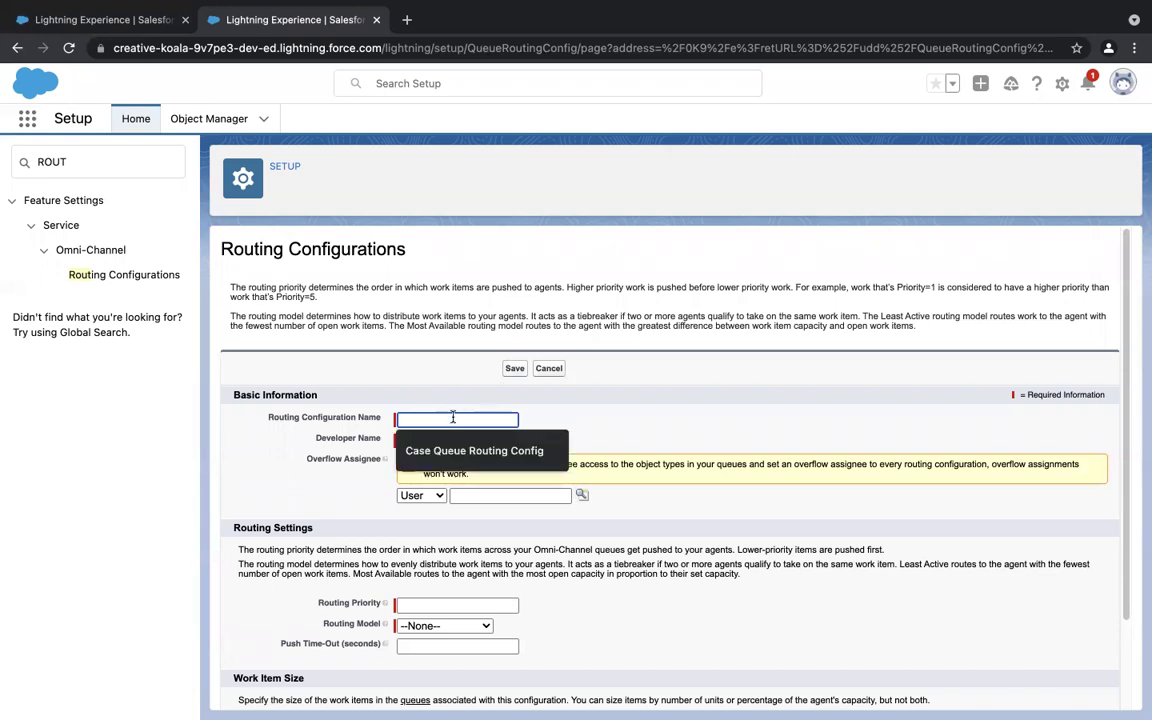
{"action": "left_click", "coordinate": [466, 450]}
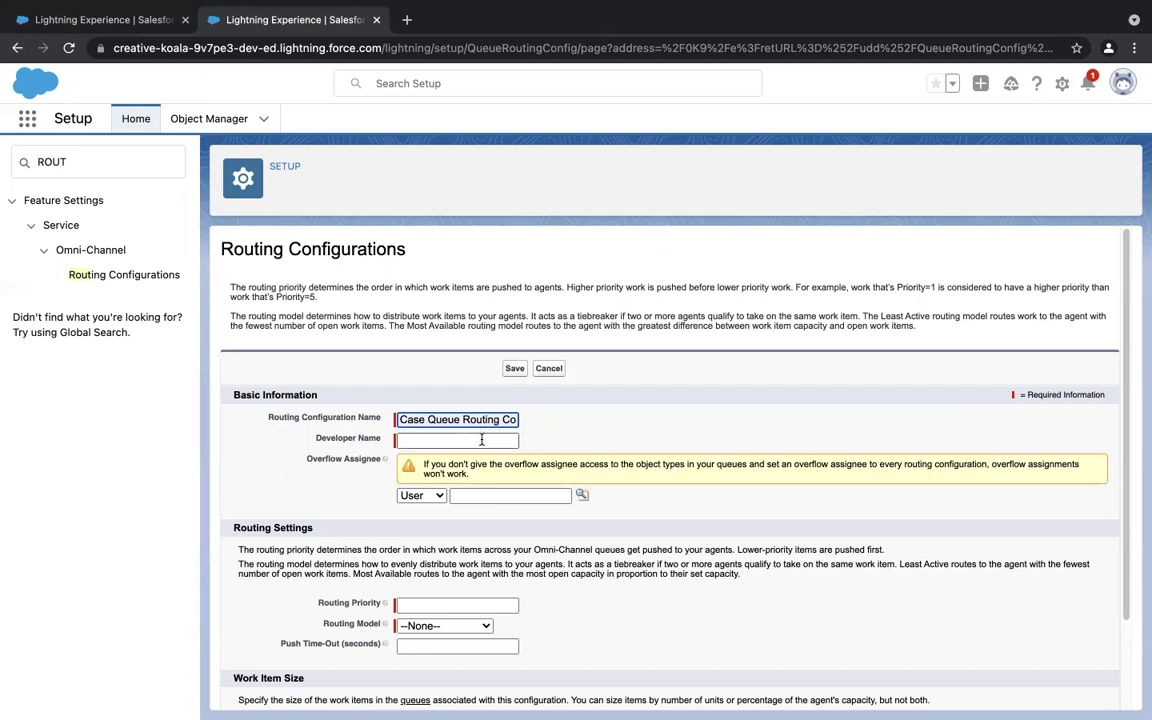
{"action": "left_click", "coordinate": [481, 440]}
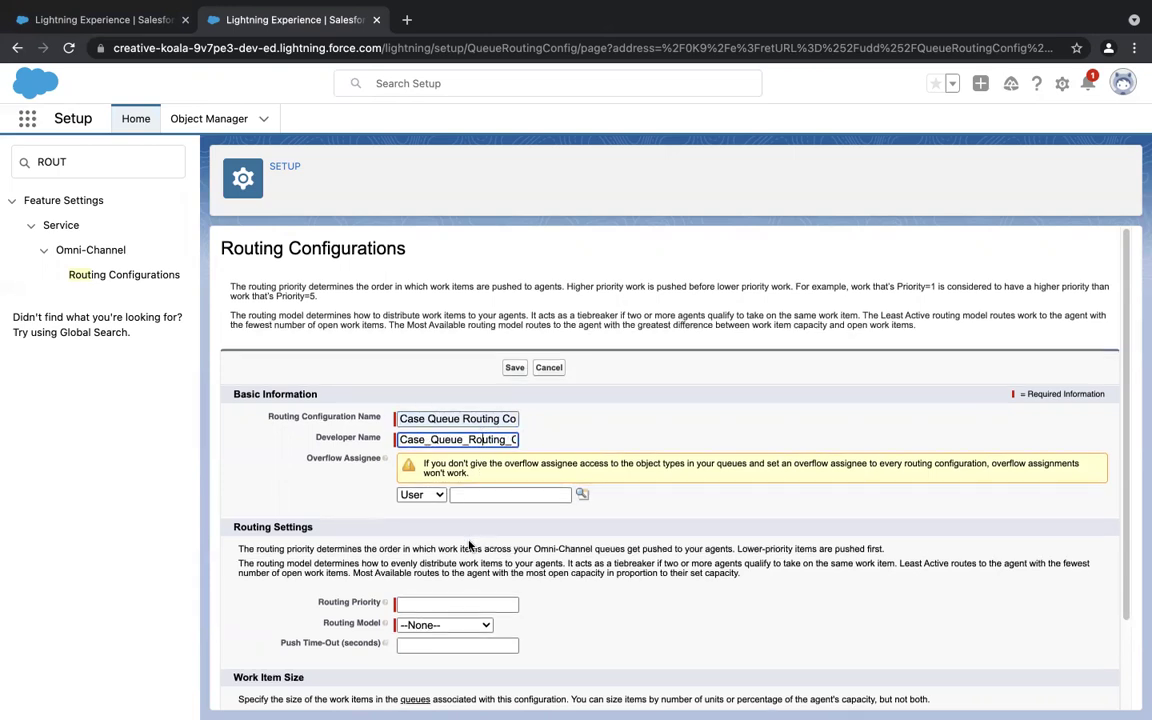
Set routing priority 1, routing model Least Active and 1 unit of capacity, and save the routing configuration.
{"action": "scroll", "coordinate": [461, 533], "scroll_direction": "down", "scroll_amount": 2}
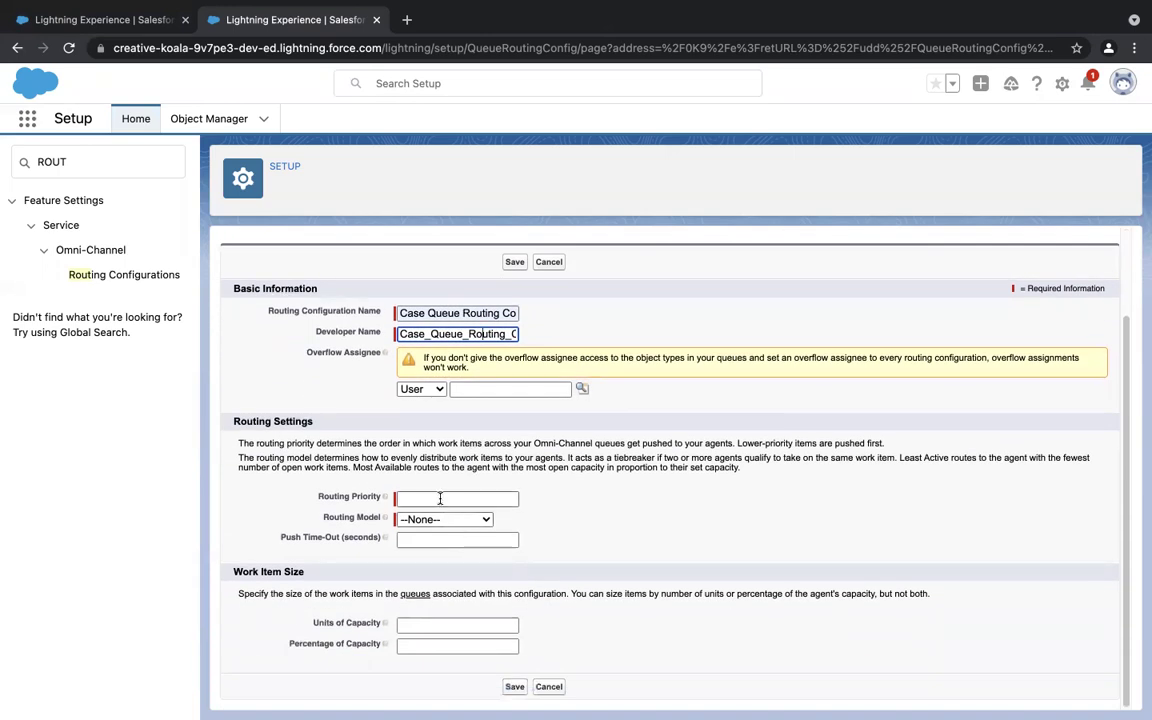
{"action": "left_click", "coordinate": [440, 498]}
{"action": "type", "text": "1"}
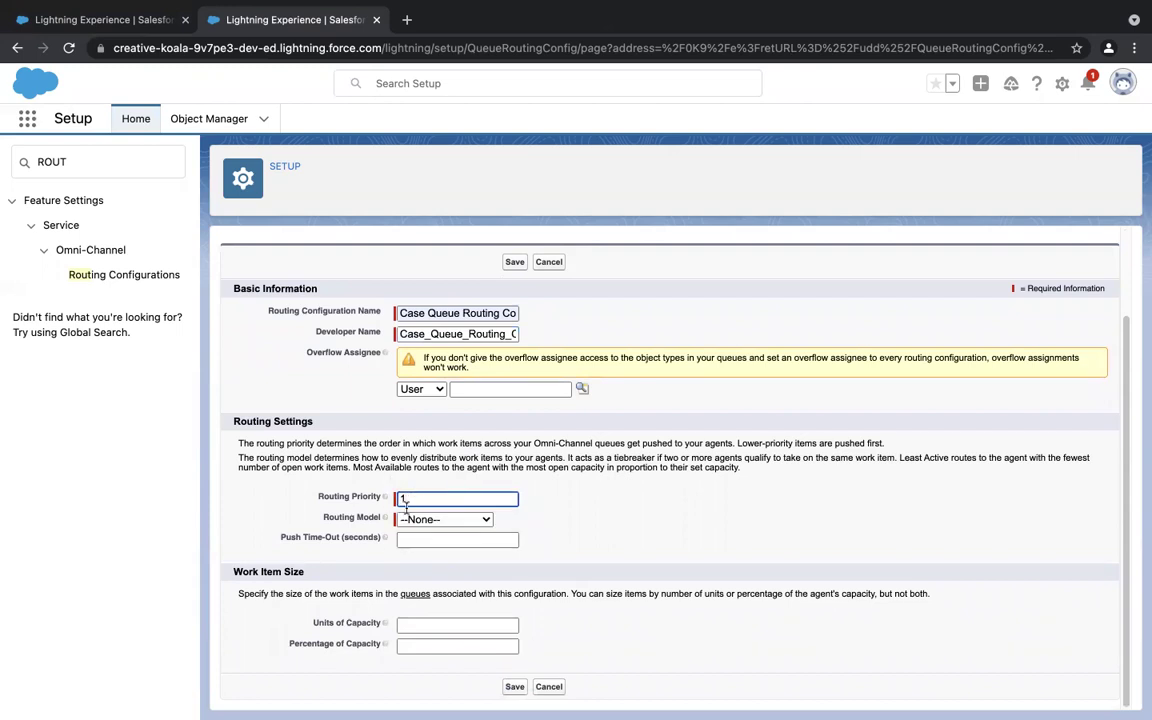
{"action": "mouse_move", "coordinate": [389, 540]}
{"action": "left_click", "coordinate": [428, 521]}
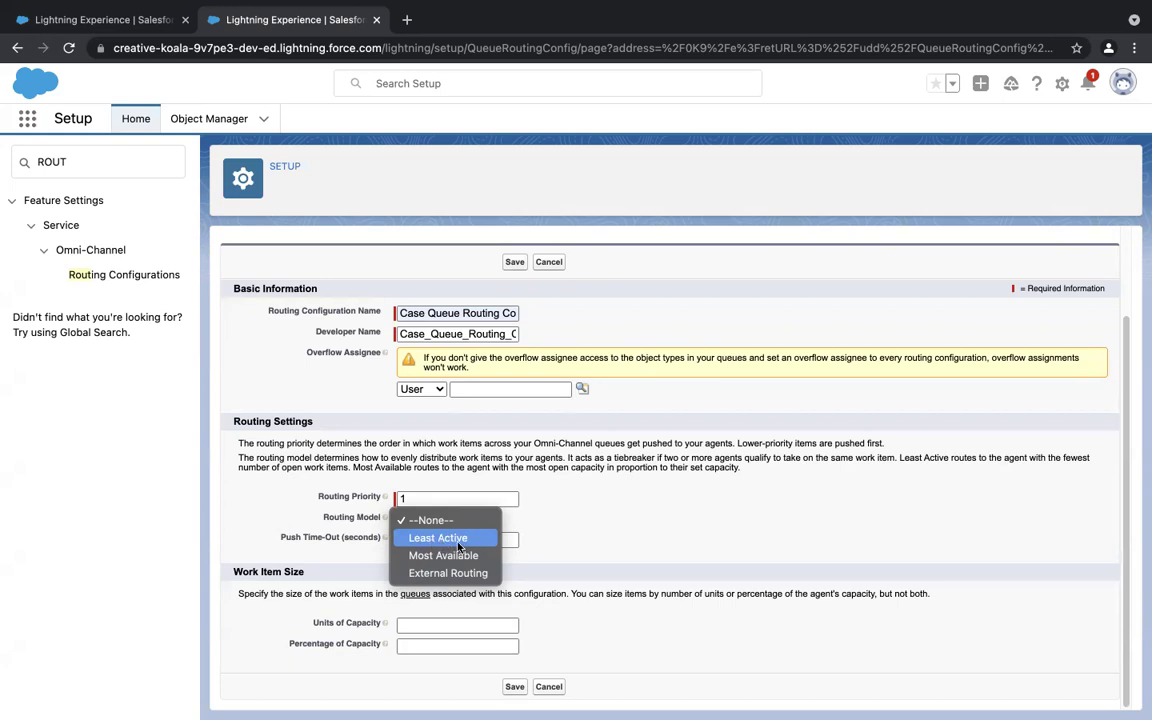
{"action": "left_click", "coordinate": [459, 544]}
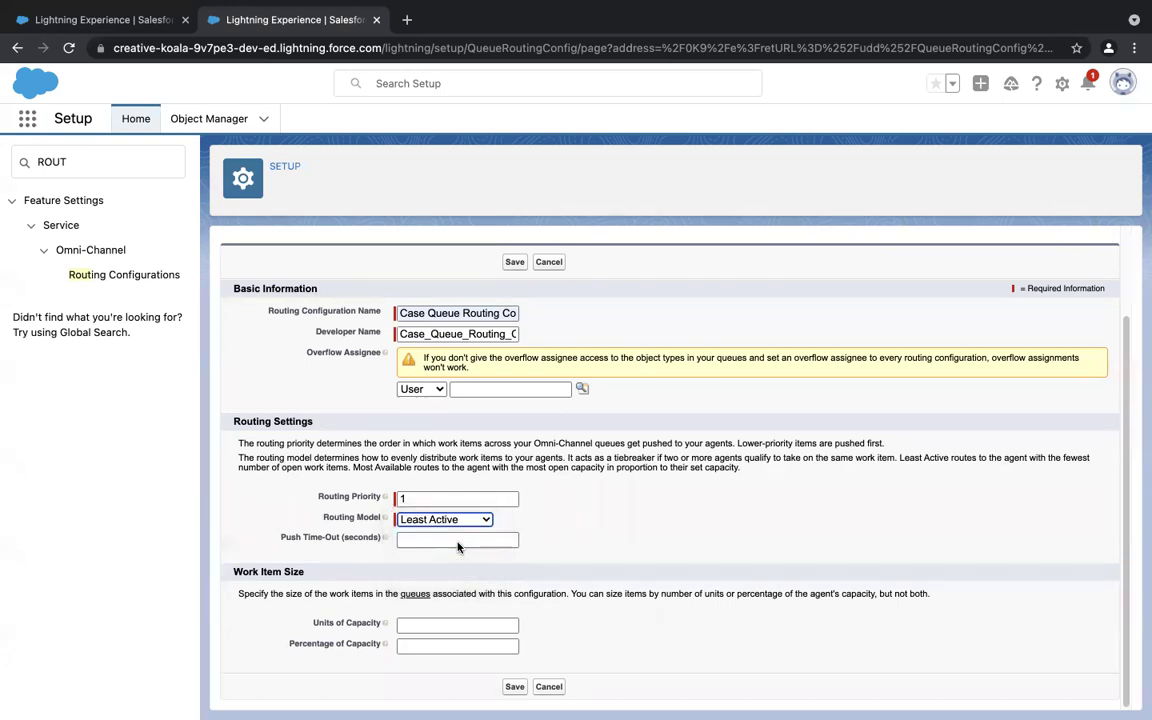
{"action": "left_click", "coordinate": [422, 626]}
{"action": "type", "text": "1"}
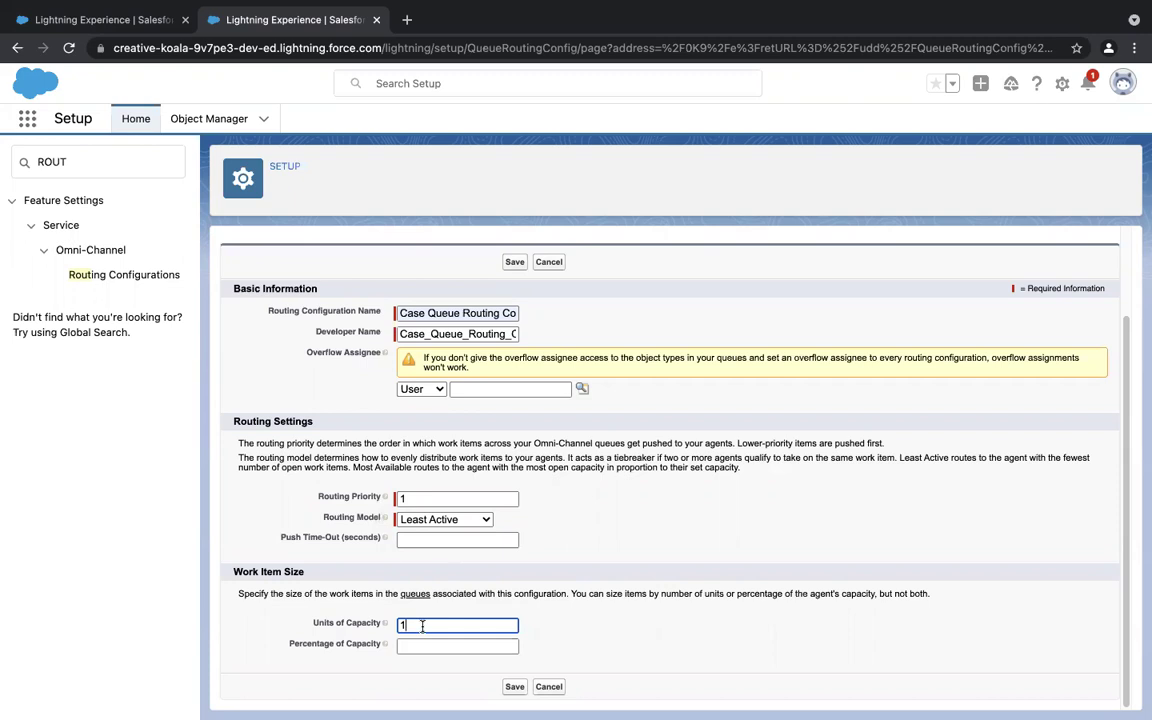
{"action": "left_click", "coordinate": [514, 687]}
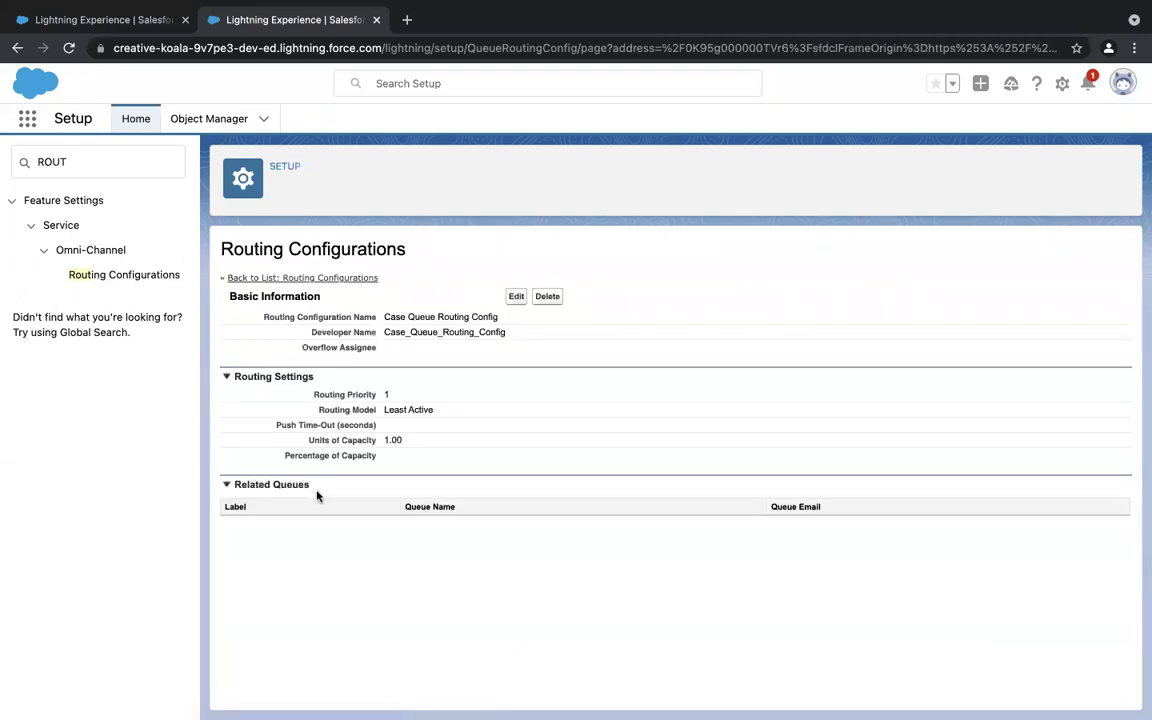
Find Queues in Setup and start a new queue with the label Squad.
{"action": "left_click", "coordinate": [121, 166]}
{"action": "double_click", "coordinate": [121, 167]}
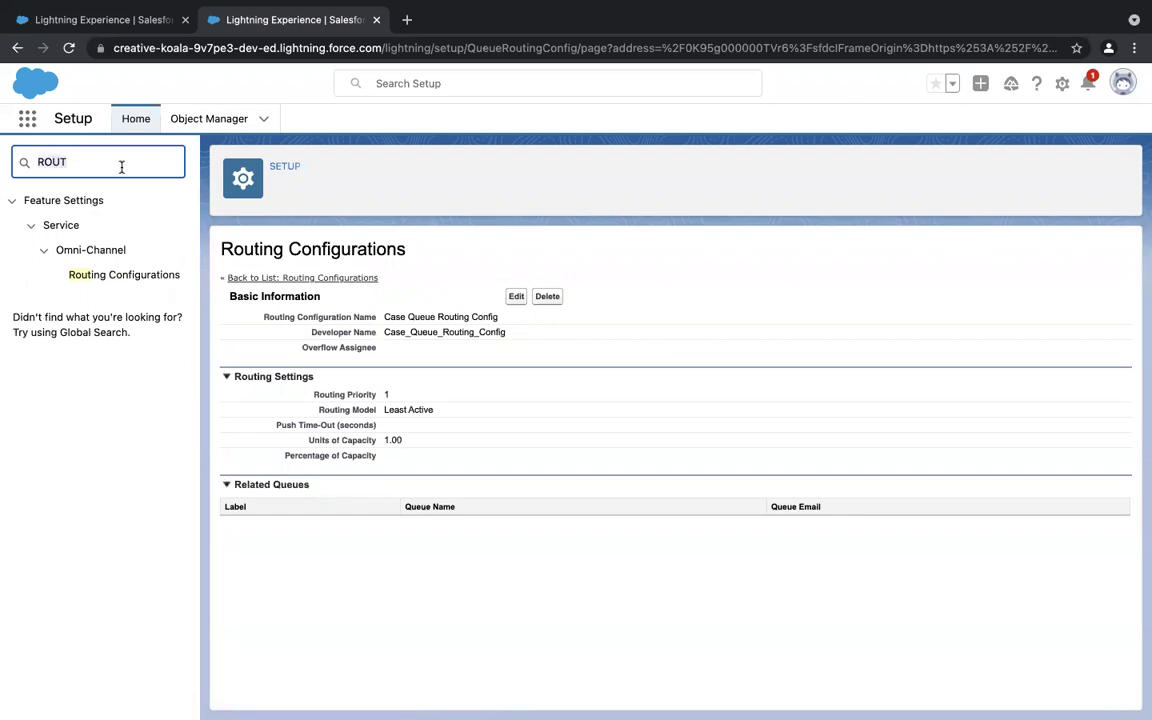
{"action": "type", "text": "qu"}
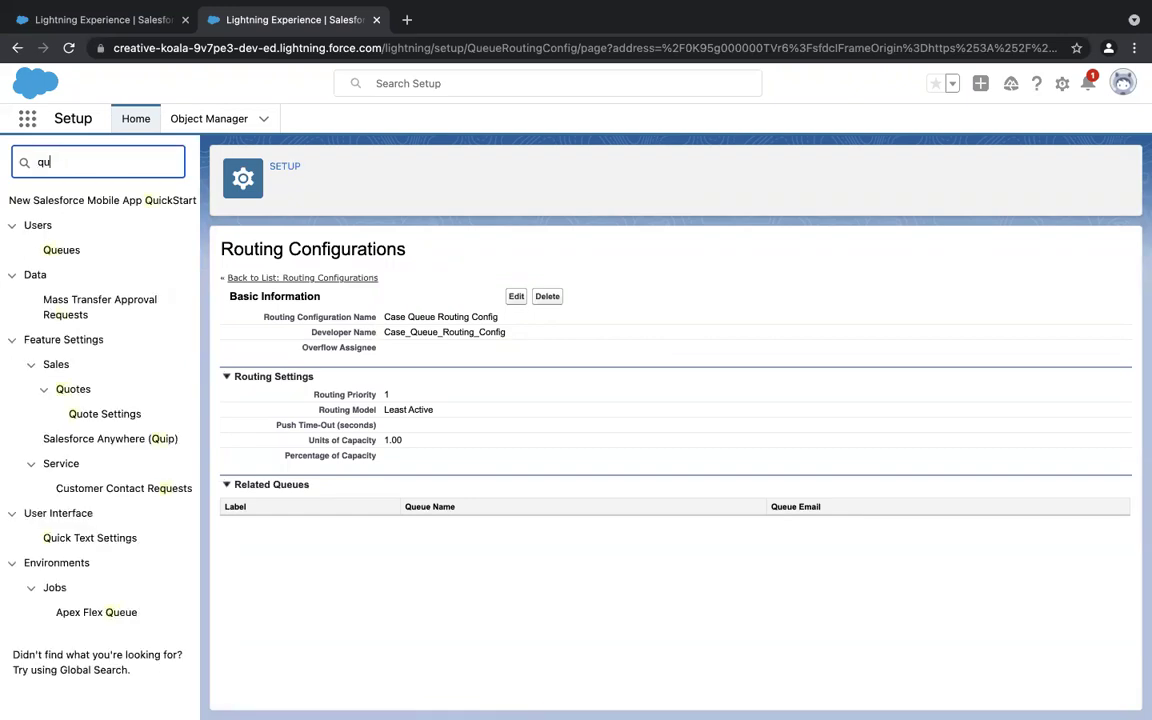
{"action": "type", "text": "e"}
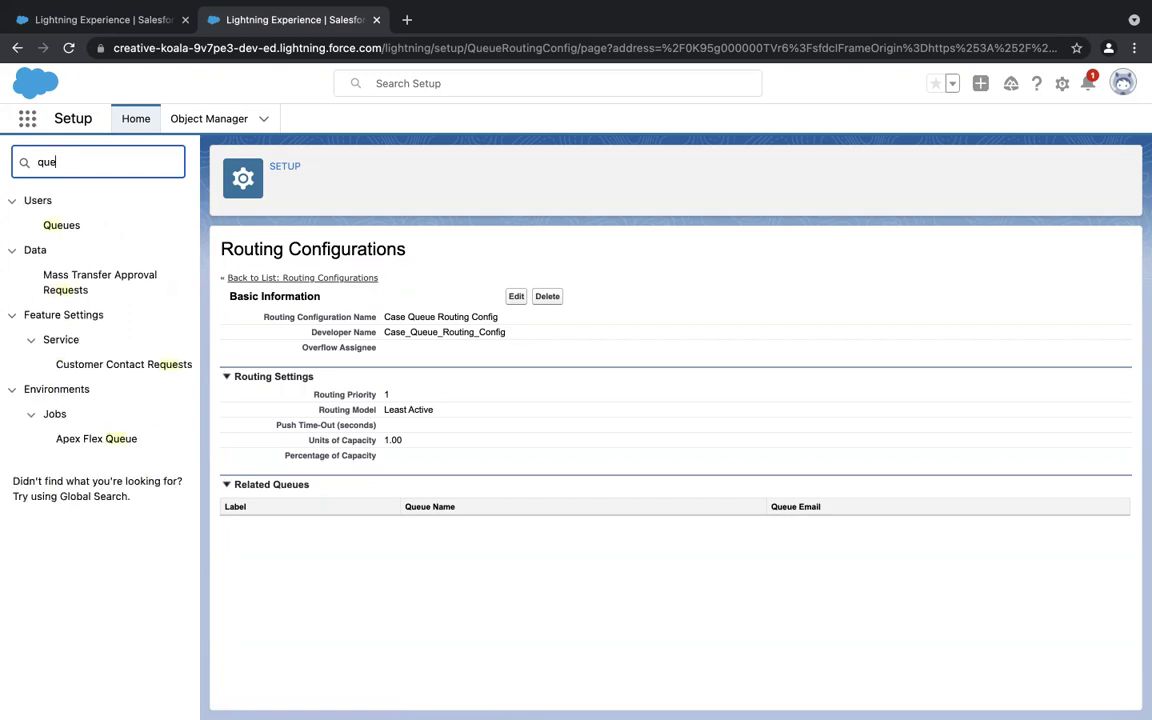
{"action": "left_click", "coordinate": [75, 230]}
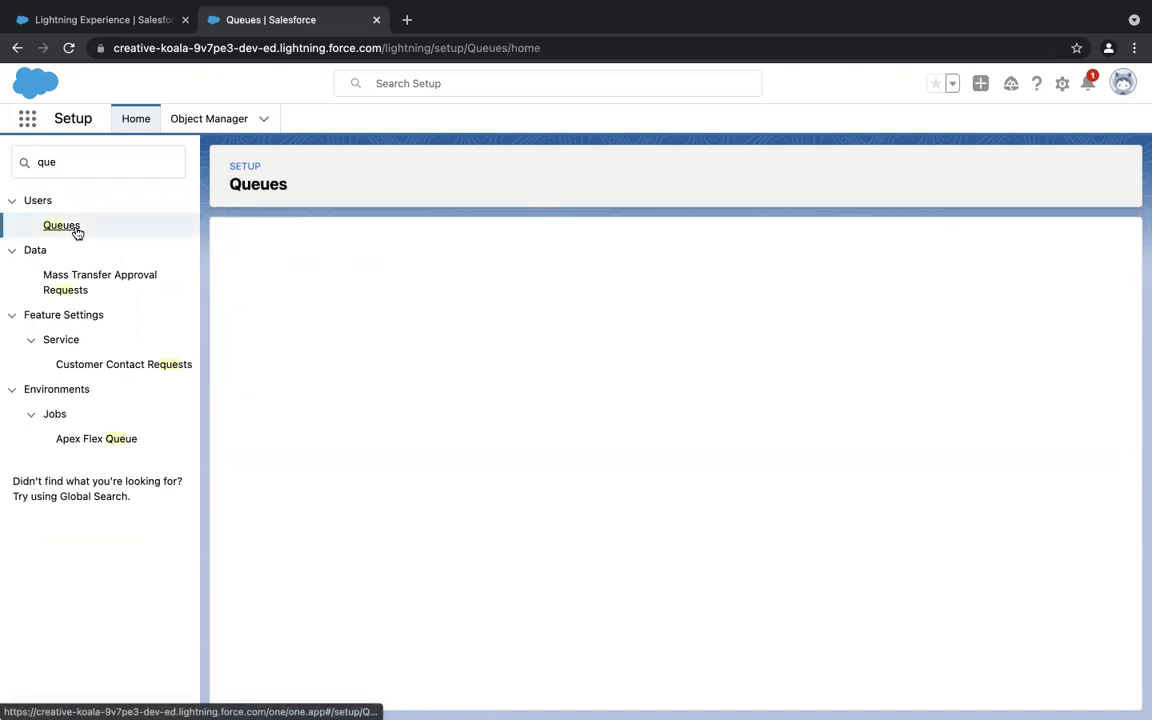
{"action": "left_click", "coordinate": [677, 368]}
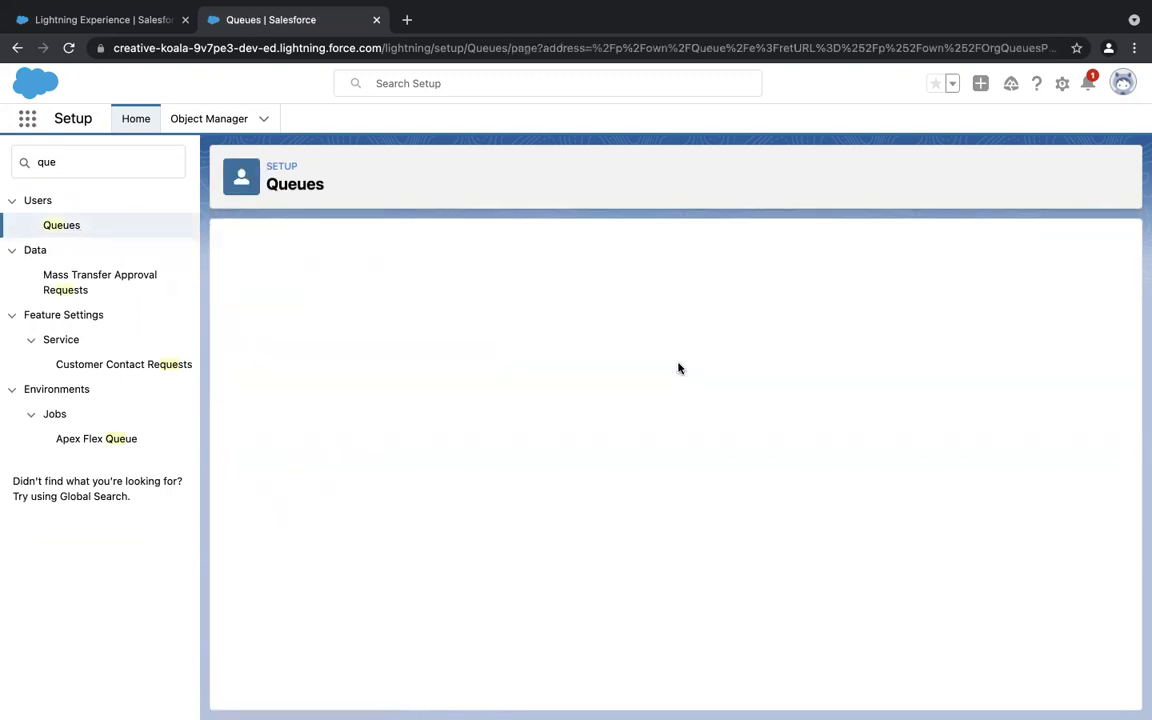
{"action": "left_click", "coordinate": [448, 368]}
{"action": "type", "text": "Squad"}
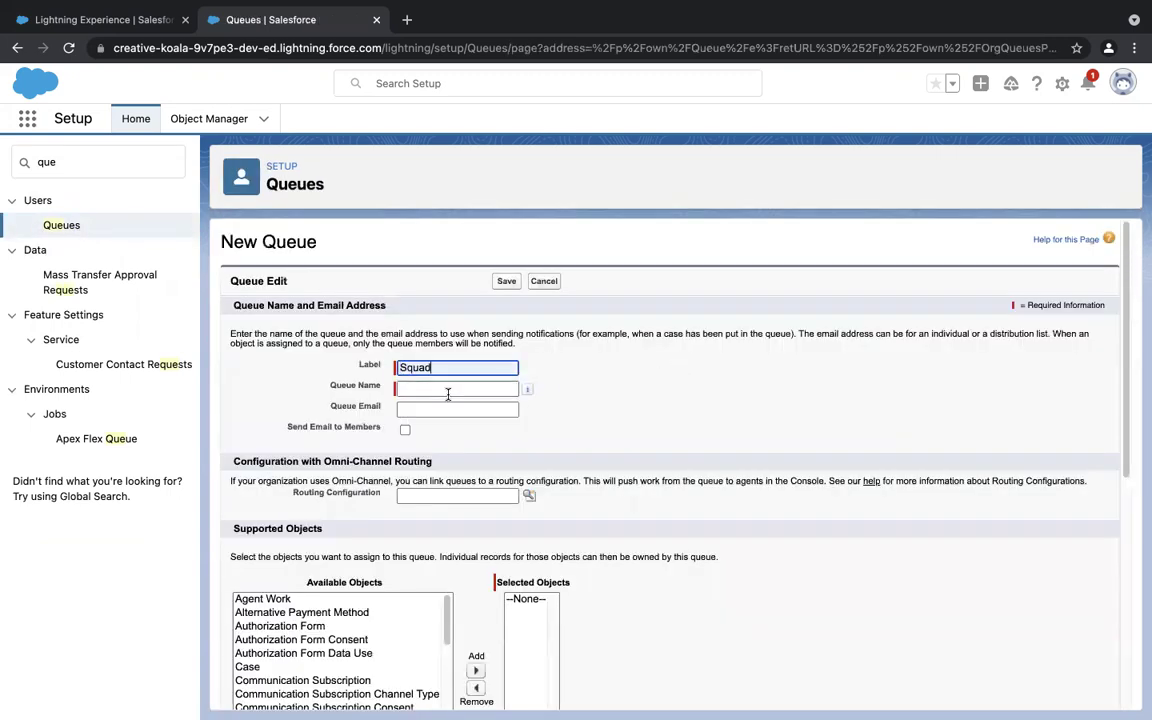
Give the queue the name Squad and link it to the Case_Queue_Routing_Config routing configuration.
{"action": "left_click", "coordinate": [448, 390]}
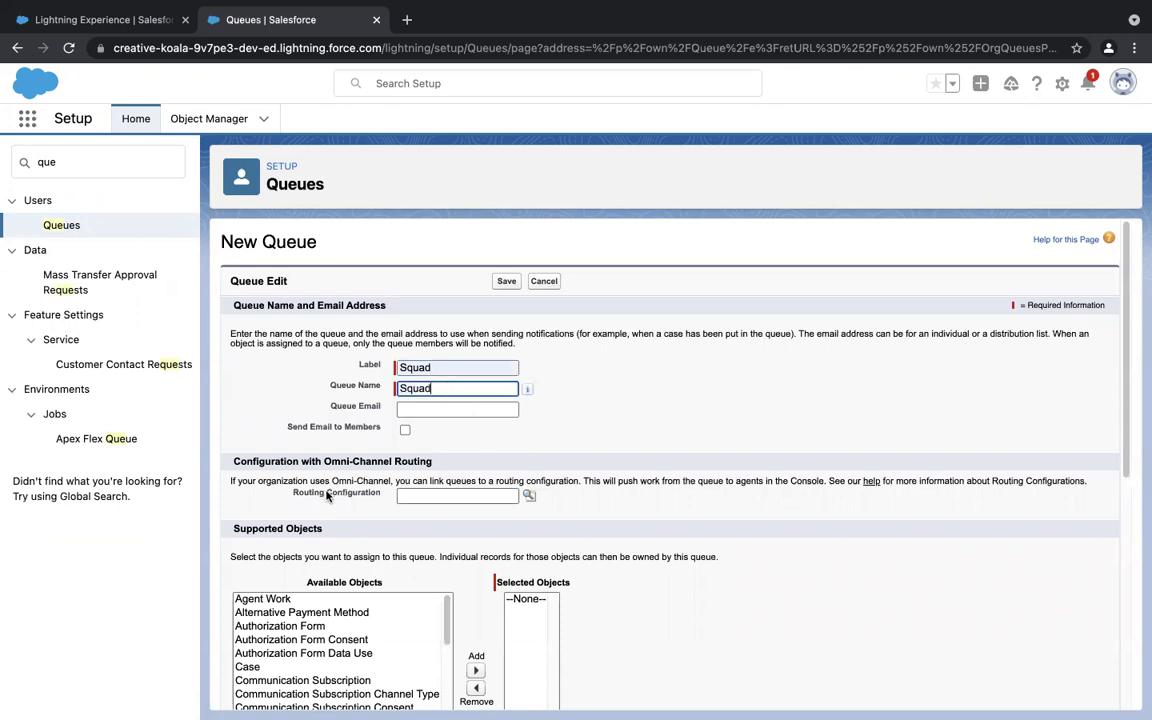
{"action": "left_click_drag", "start_coordinate": [294, 494], "coordinate": [364, 502]}
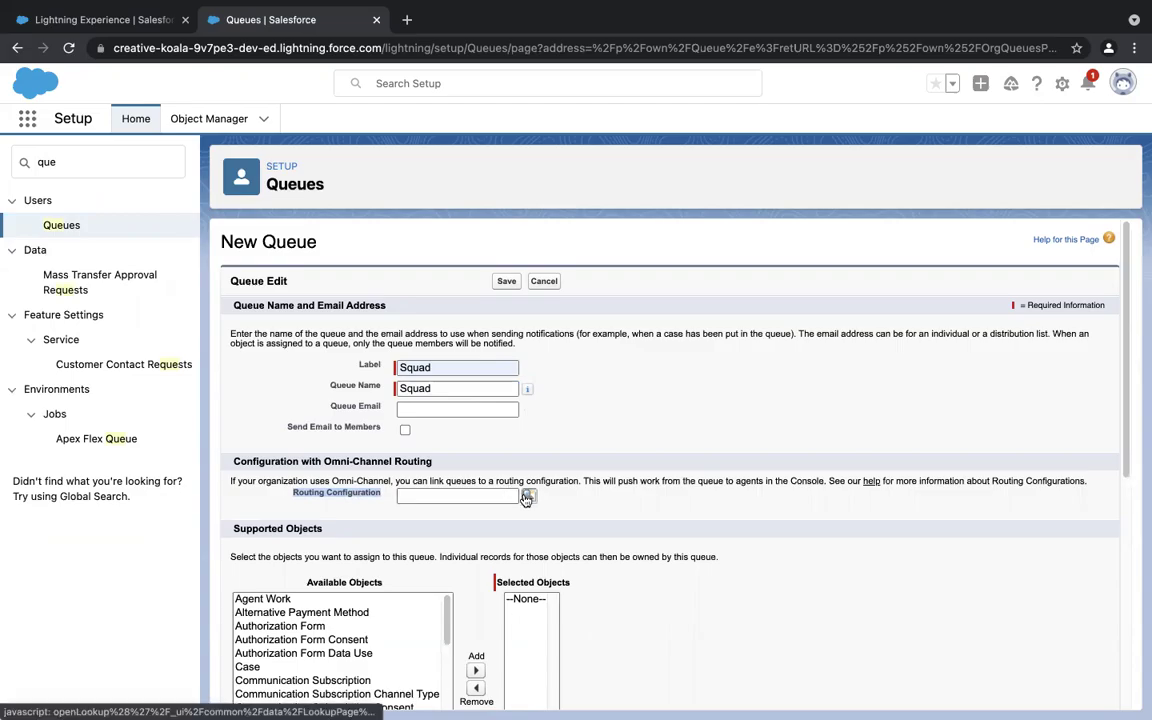
{"action": "left_click", "coordinate": [526, 498]}
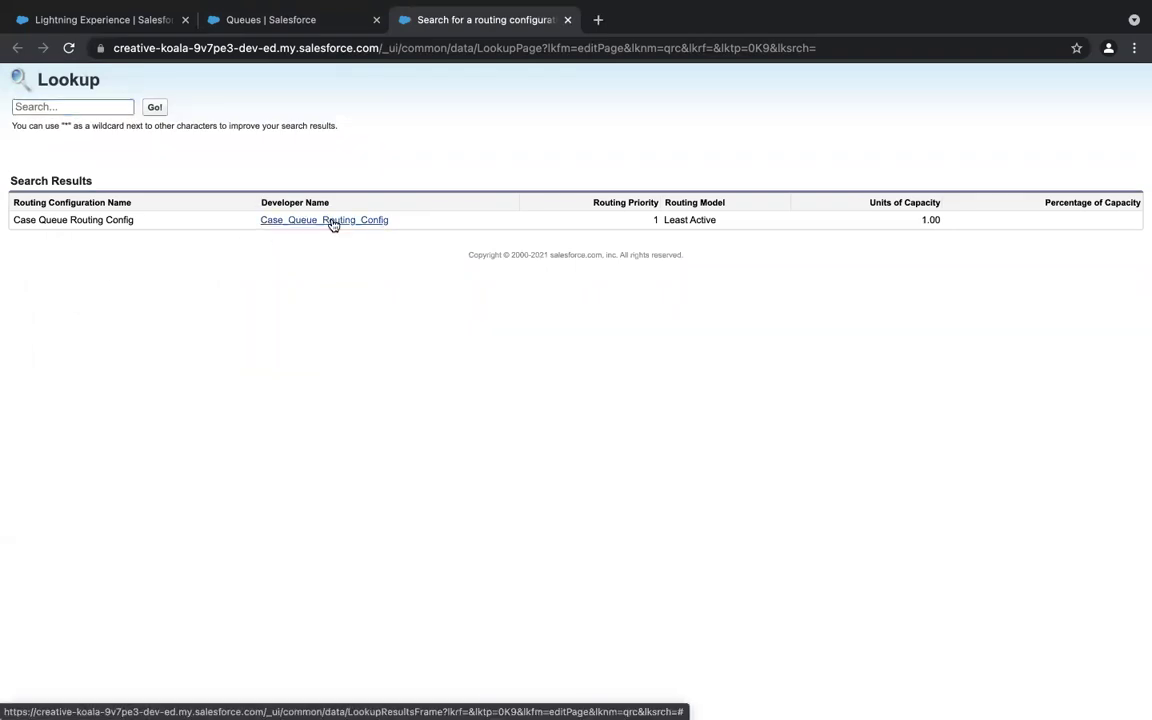
{"action": "left_click", "coordinate": [333, 221]}
Add Case to the queue's selected supported objects.
{"action": "scroll", "coordinate": [427, 609], "scroll_direction": "down", "scroll_amount": 5}
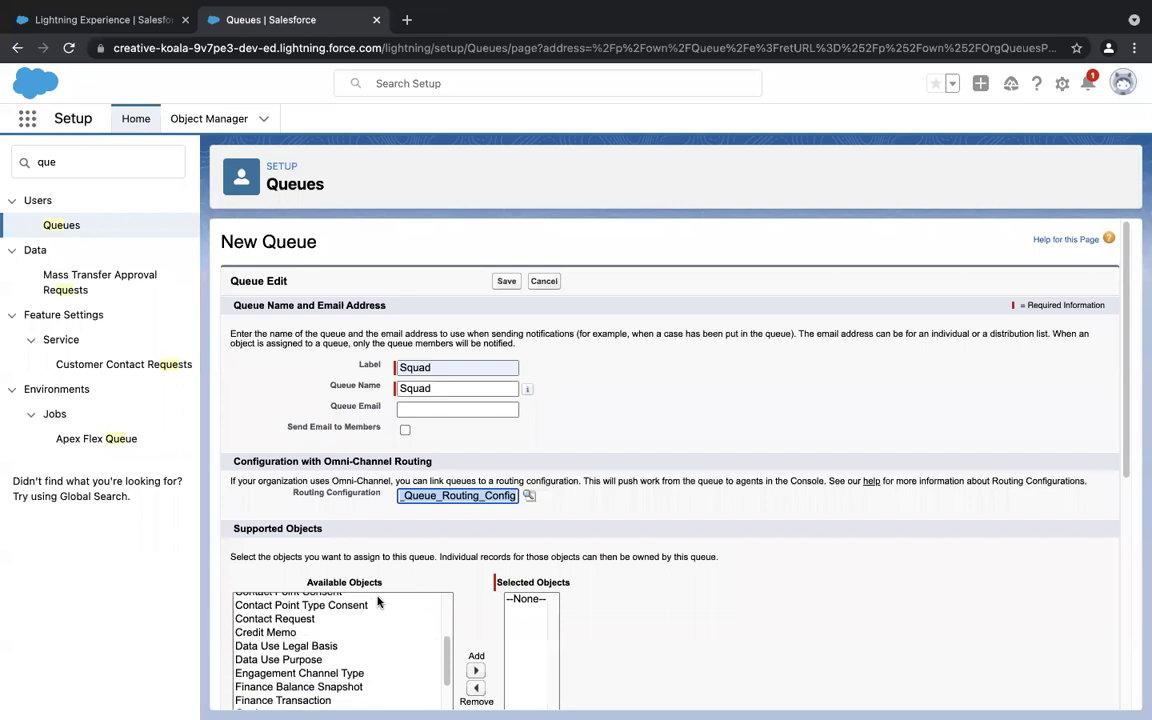
{"action": "scroll", "coordinate": [330, 628], "scroll_direction": "up", "scroll_amount": 5}
{"action": "left_click", "coordinate": [266, 666]}
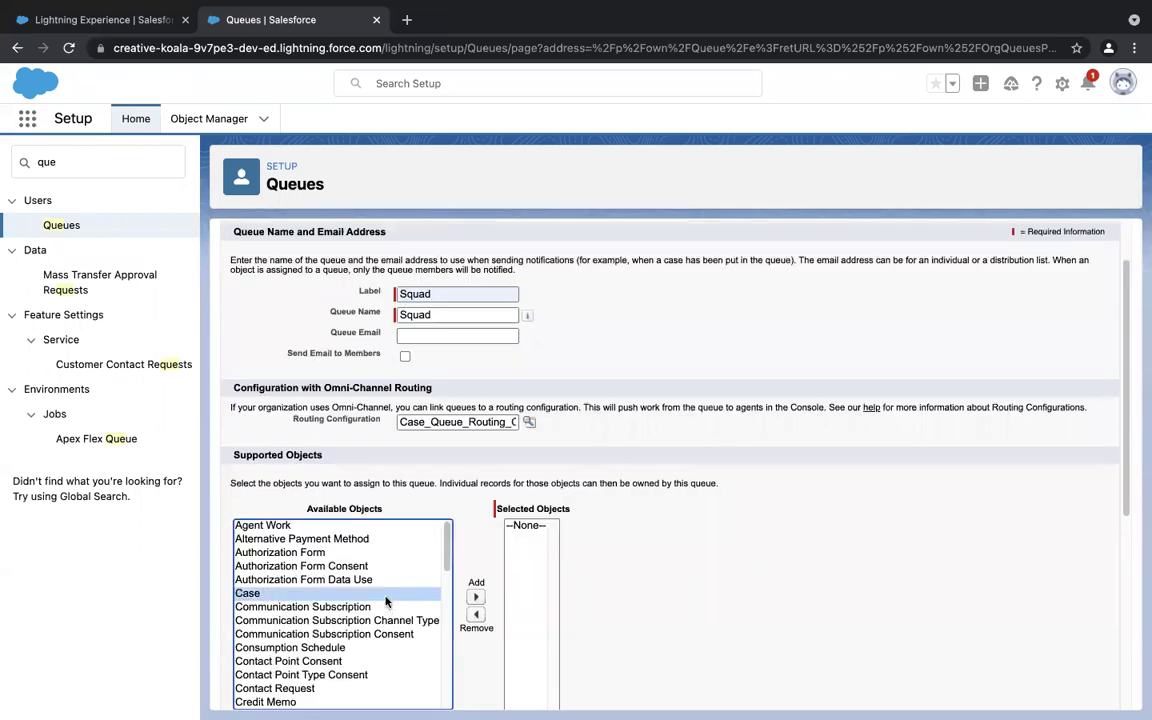
{"action": "left_click", "coordinate": [475, 597]}
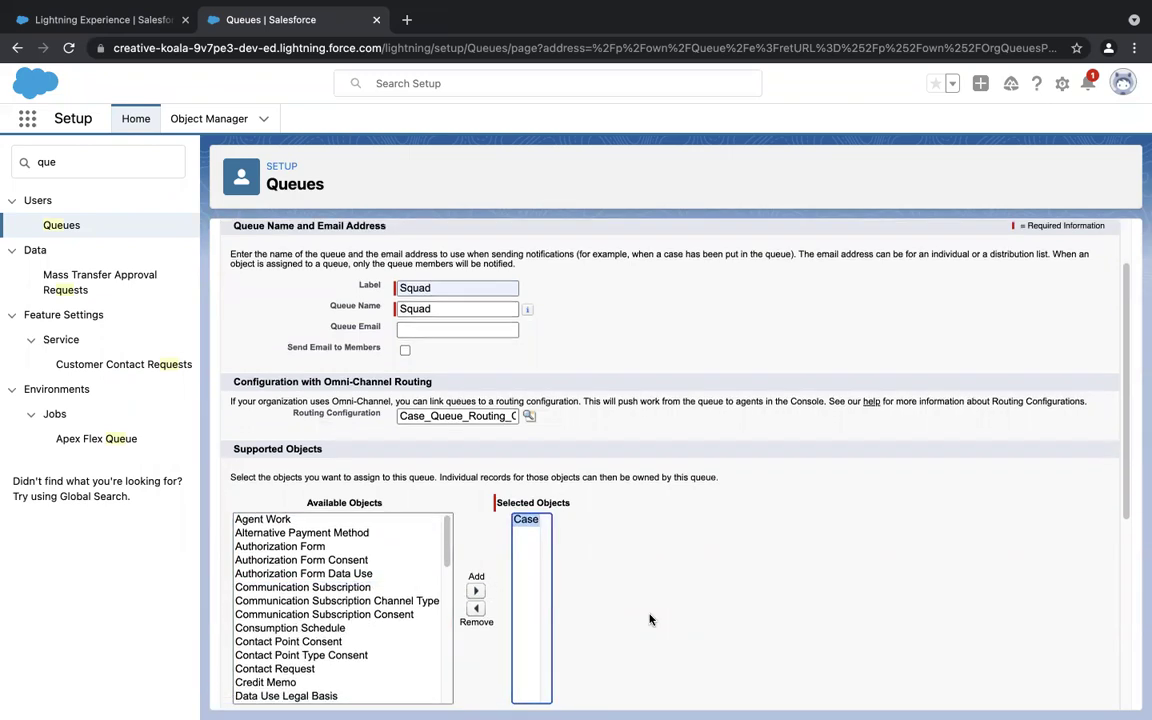
Add the named individual user, not the Integration or Security User, as a queue member and save the queue.
{"action": "scroll", "coordinate": [650, 618], "scroll_direction": "down", "scroll_amount": 4}
{"action": "scroll", "coordinate": [650, 618], "scroll_direction": "down", "scroll_amount": 3}
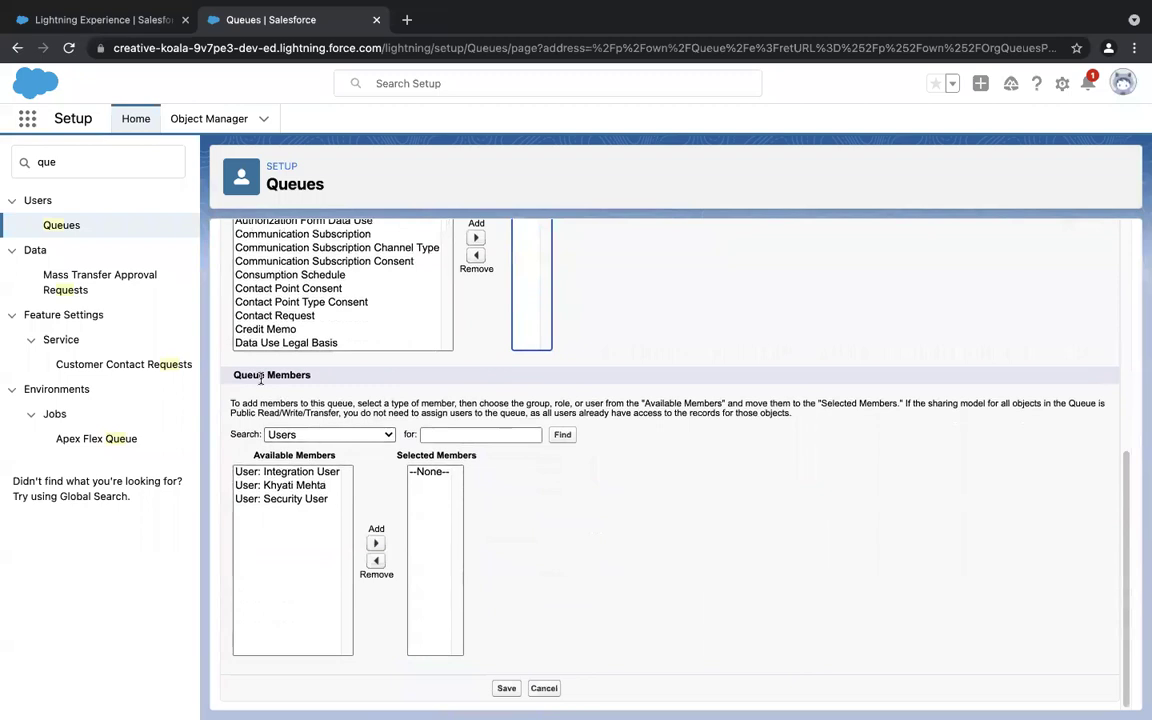
{"action": "left_click", "coordinate": [312, 486]}
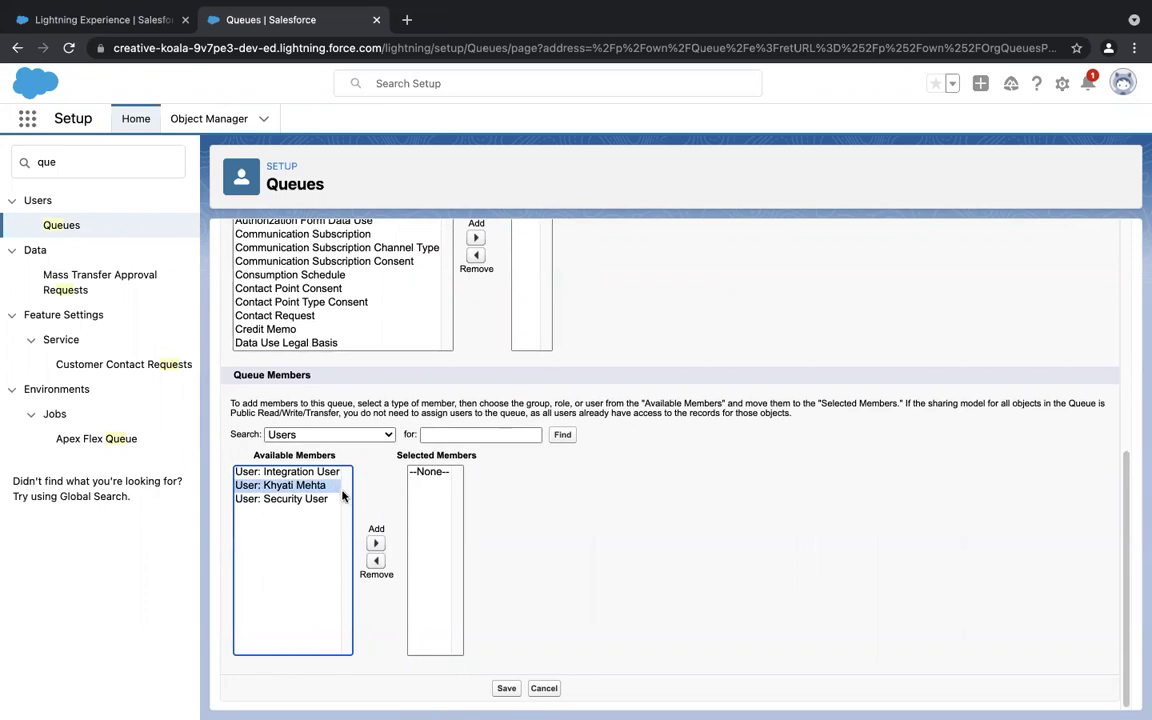
{"action": "left_click", "coordinate": [375, 543]}
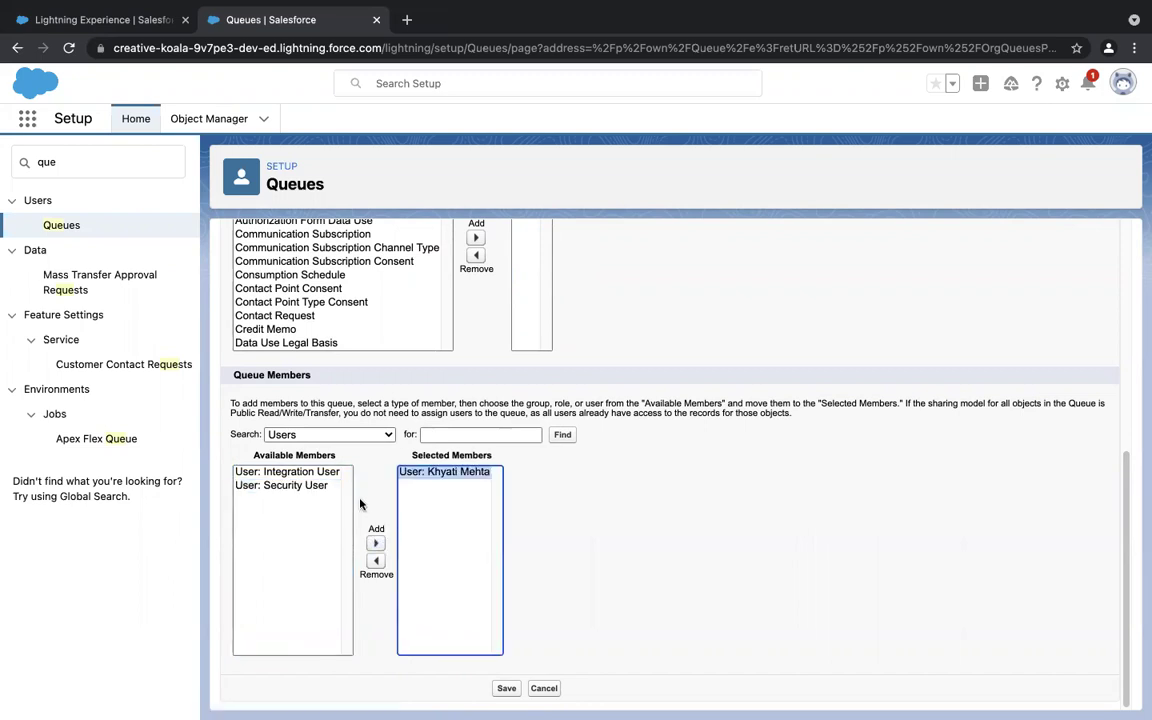
{"action": "left_click", "coordinate": [505, 689]}
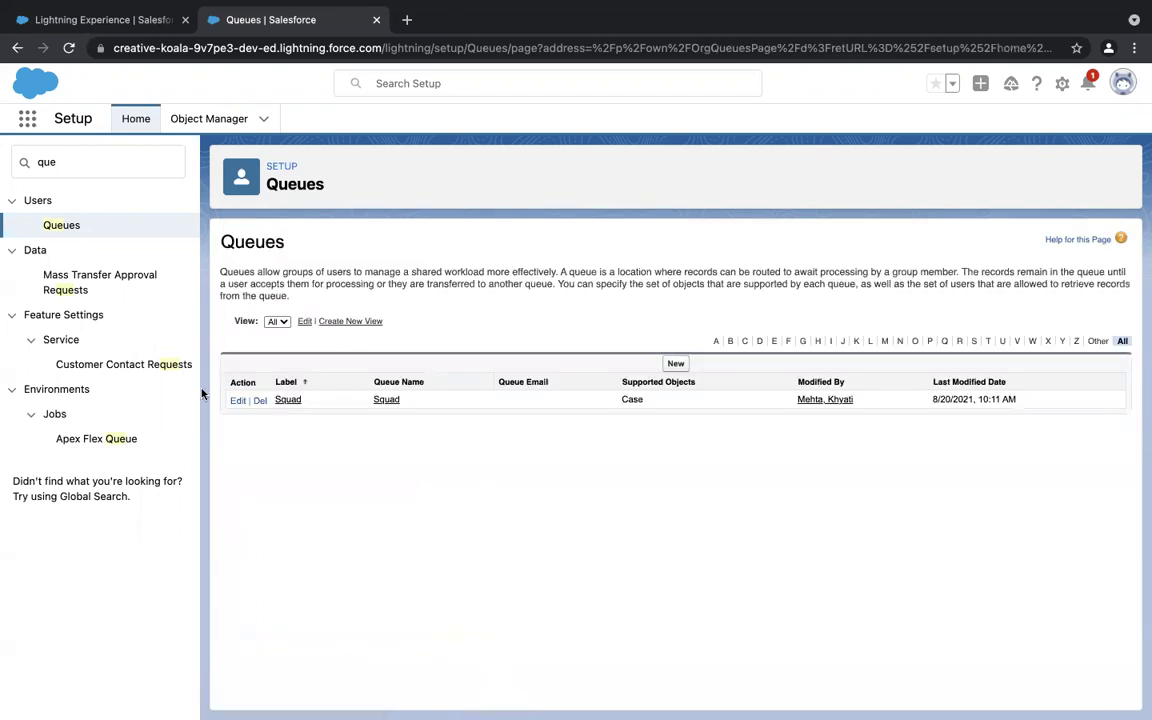
Find Presence Configurations in Setup and start a new presence configuration.
{"action": "left_click", "coordinate": [125, 173]}
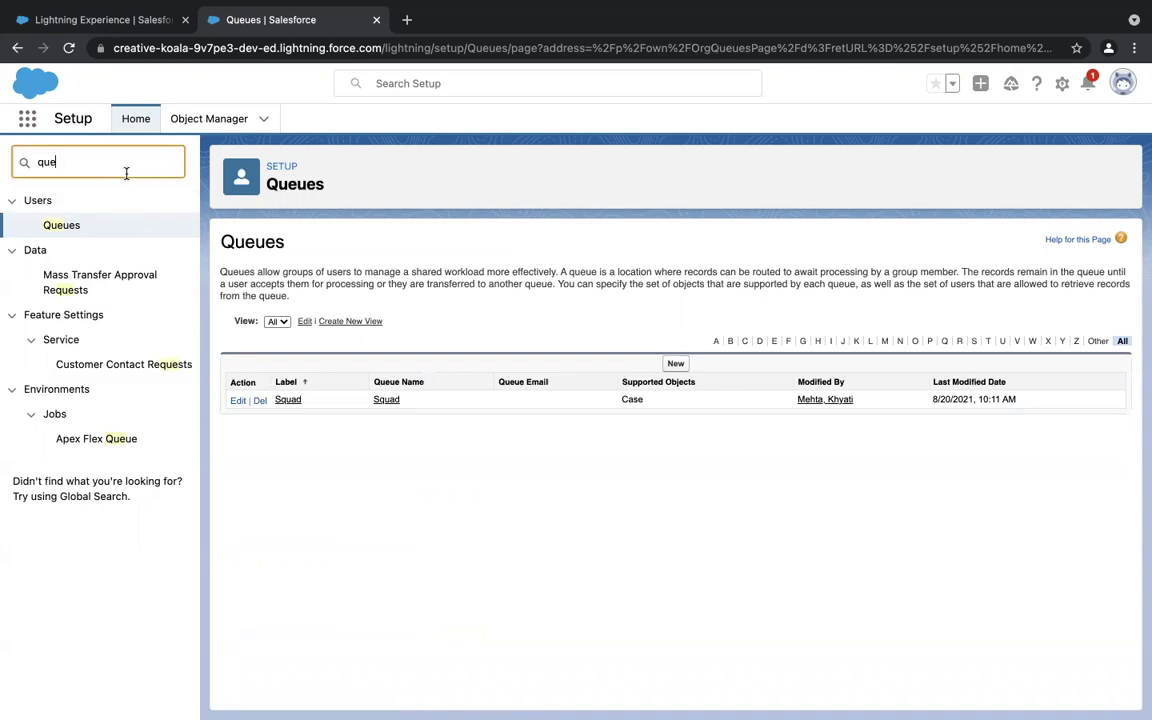
{"action": "key", "text": "ctrl+a"}
{"action": "type", "text": "presen"}
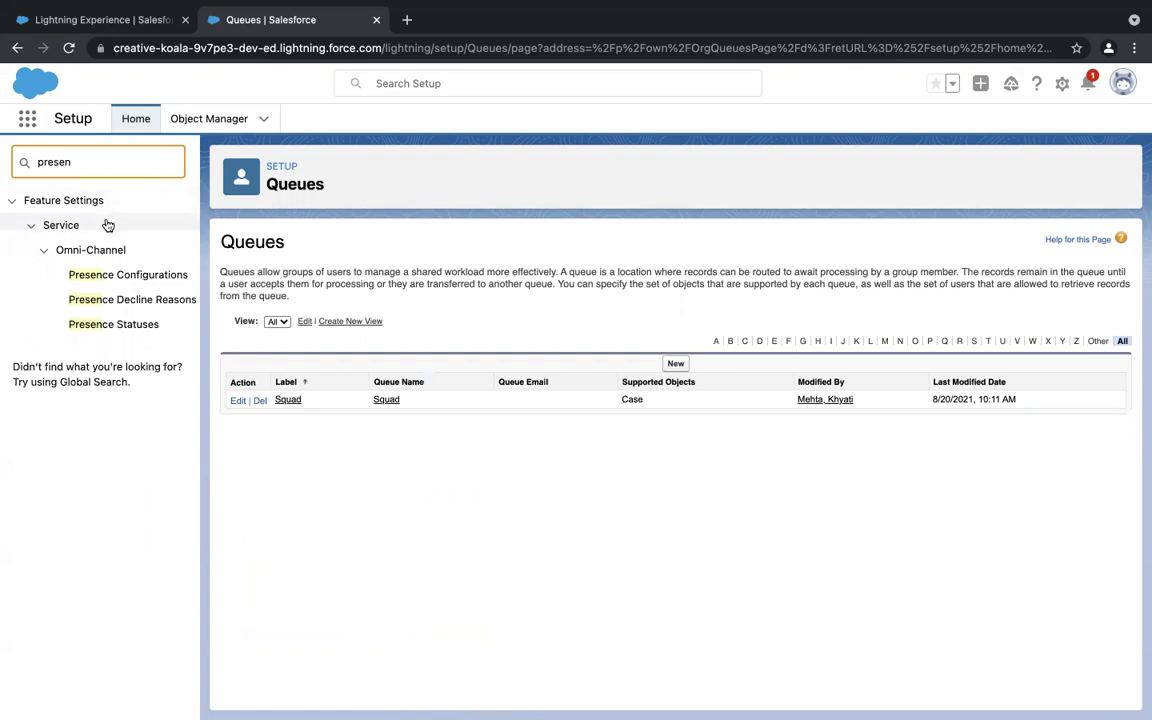
{"action": "left_click", "coordinate": [137, 276]}
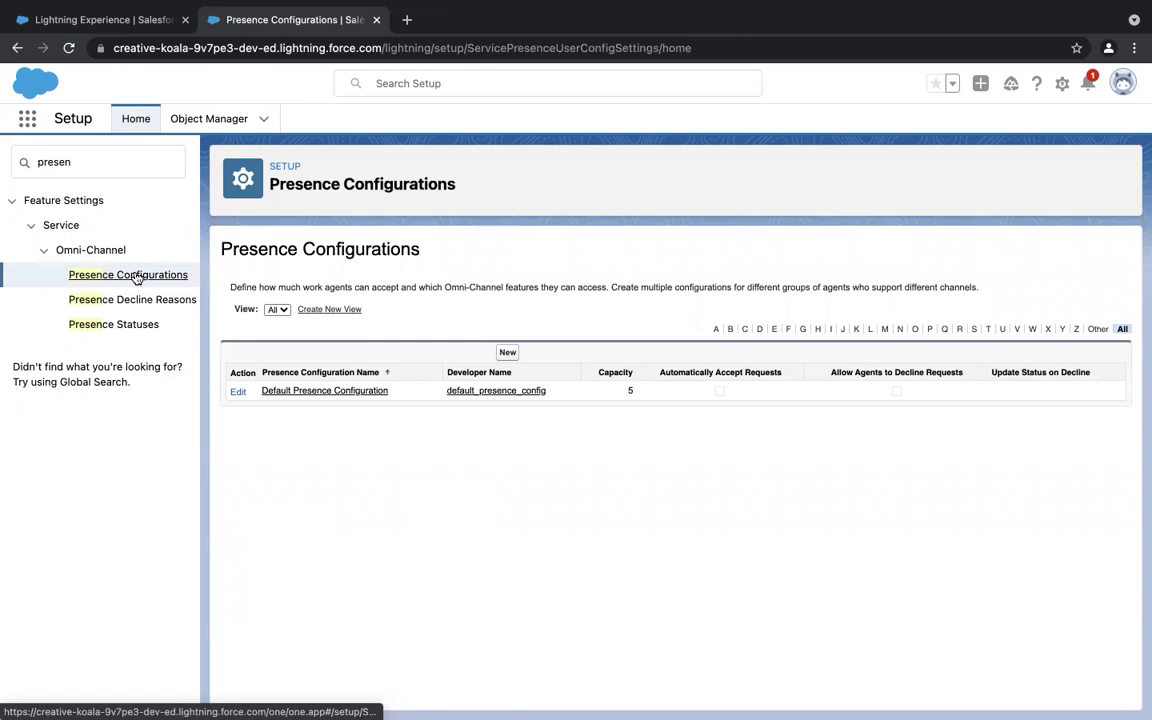
{"action": "left_click", "coordinate": [508, 354]}
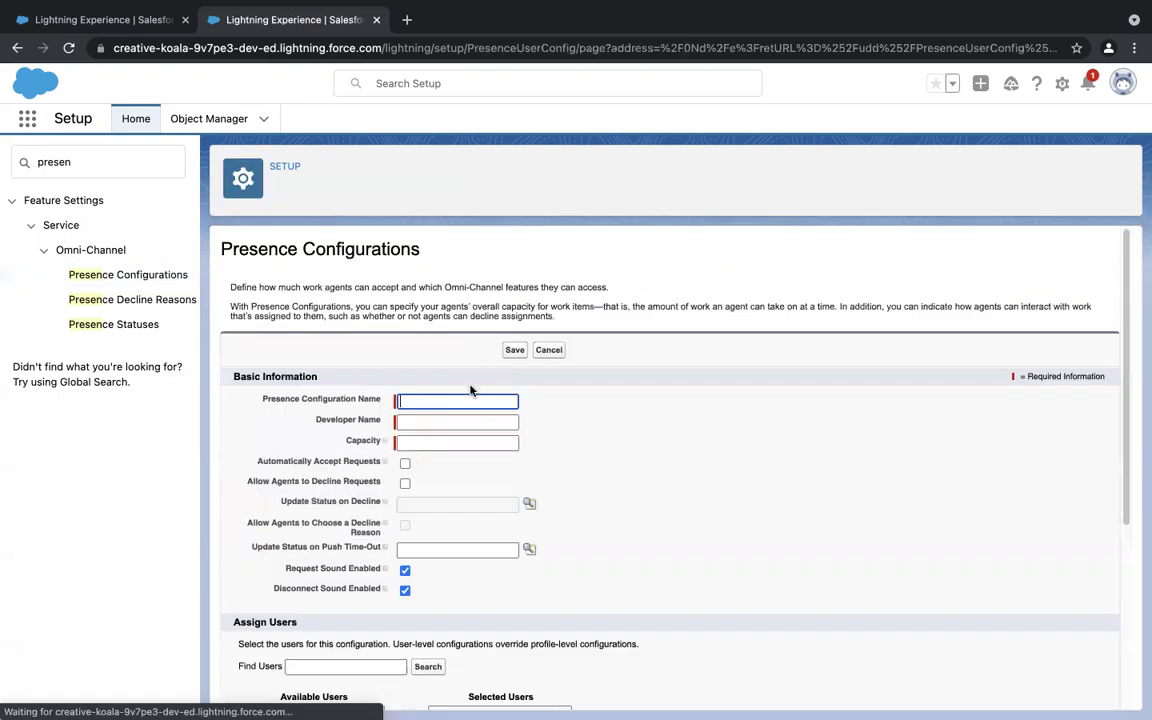
Fill in the presence configuration's name starting with Case Queue Presence and the matching developer name, and set its capacity to 20.
{"action": "left_click", "coordinate": [474, 401]}
{"action": "left_click", "coordinate": [516, 426]}
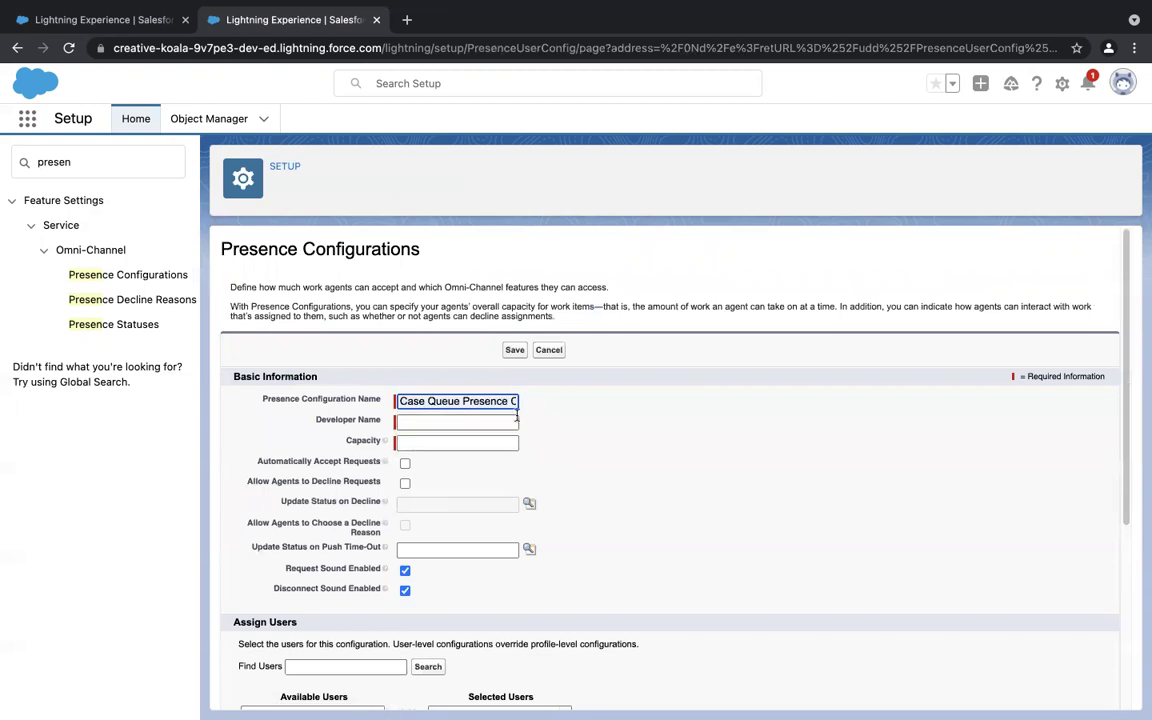
{"action": "left_click", "coordinate": [452, 422]}
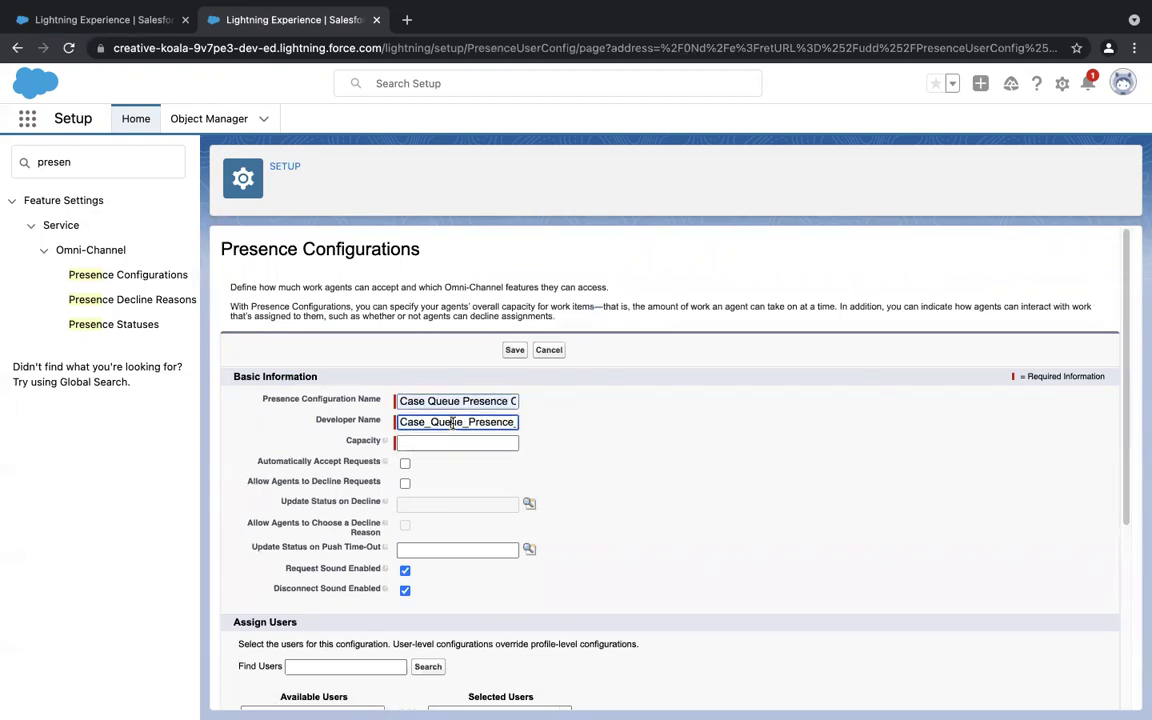
{"action": "left_click", "coordinate": [445, 442]}
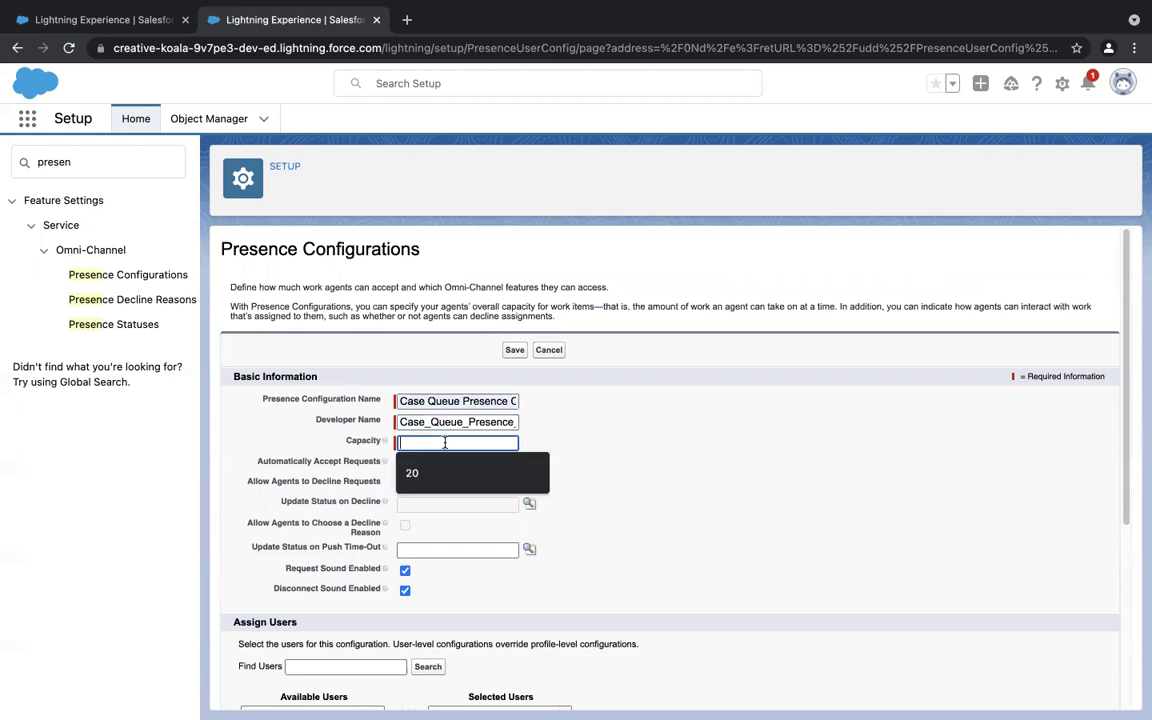
{"action": "left_click", "coordinate": [442, 473]}
{"action": "double_click", "coordinate": [420, 447]}
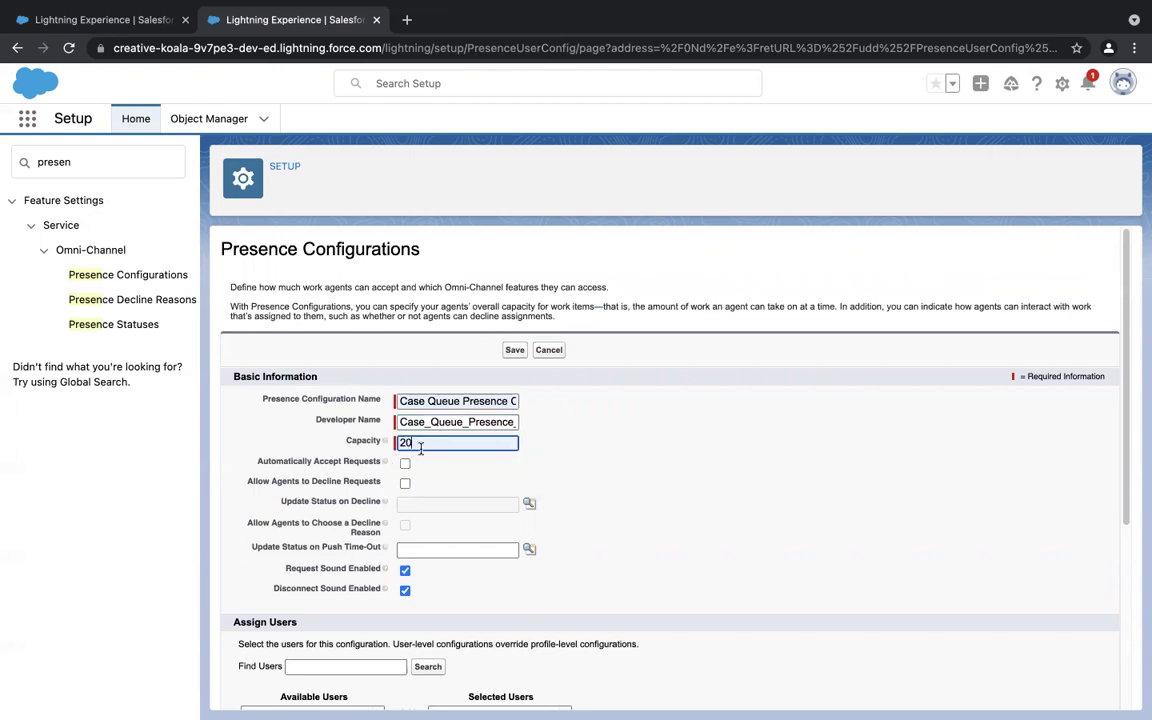
{"action": "double_click", "coordinate": [421, 446]}
{"action": "left_click", "coordinate": [423, 446]}
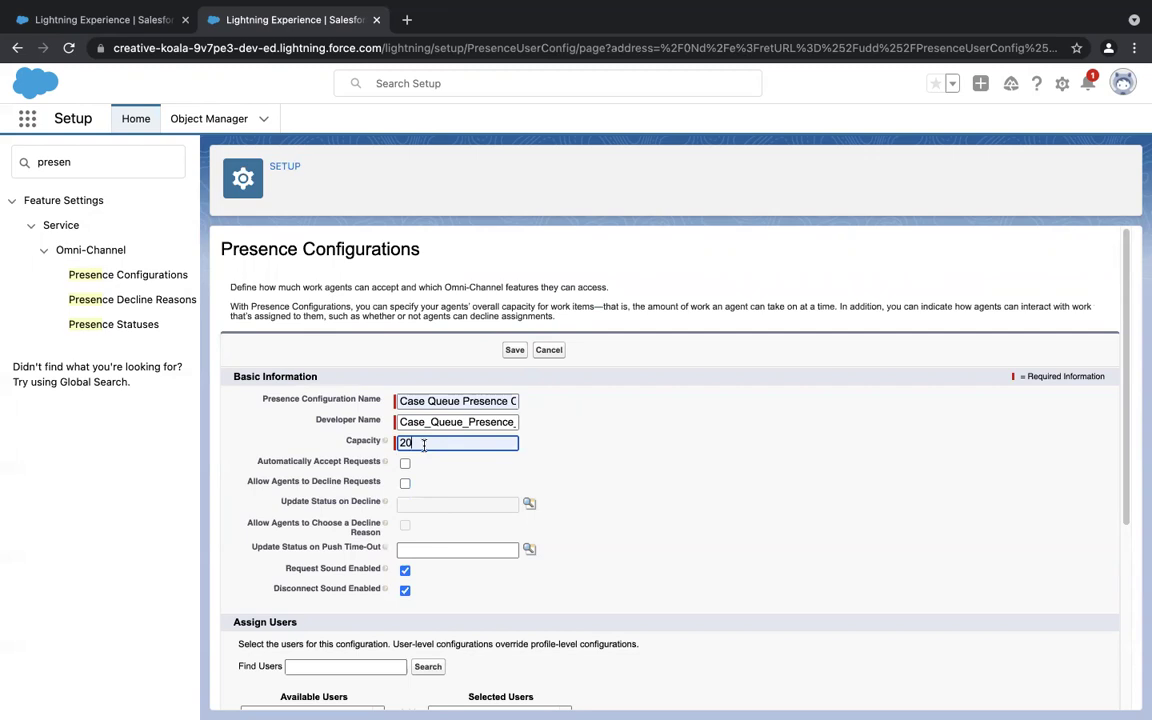
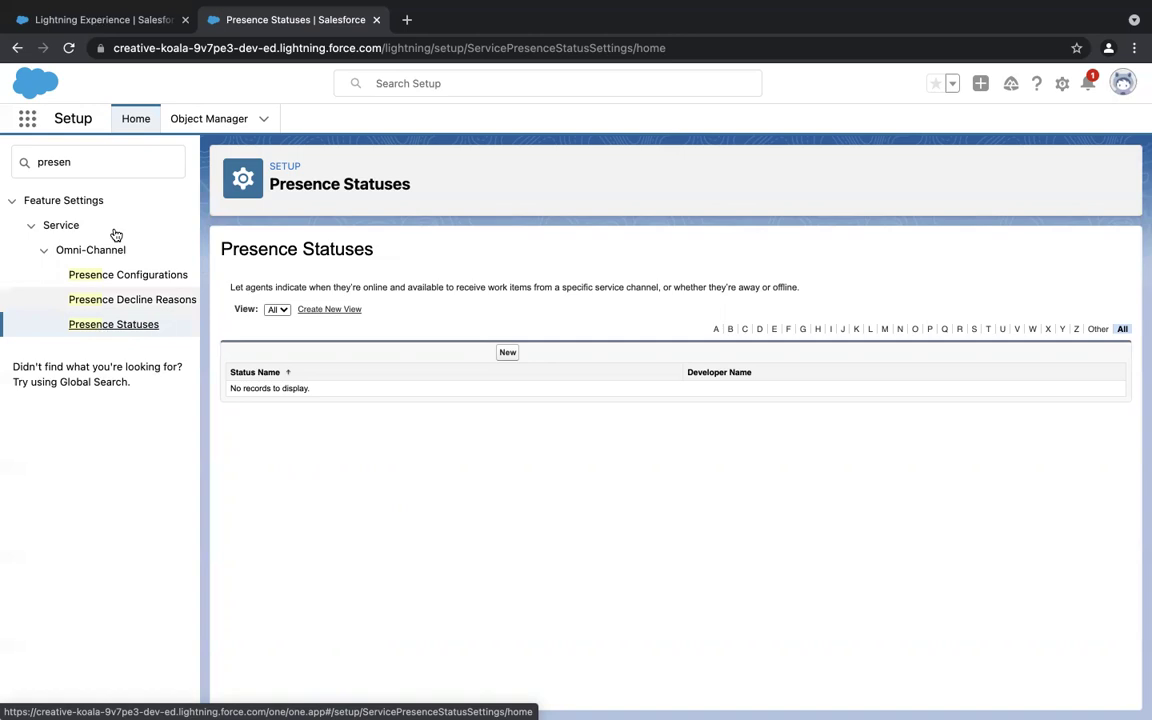
Start a new presence status with the status name Available and developer name Available.
{"action": "left_click", "coordinate": [507, 354]}
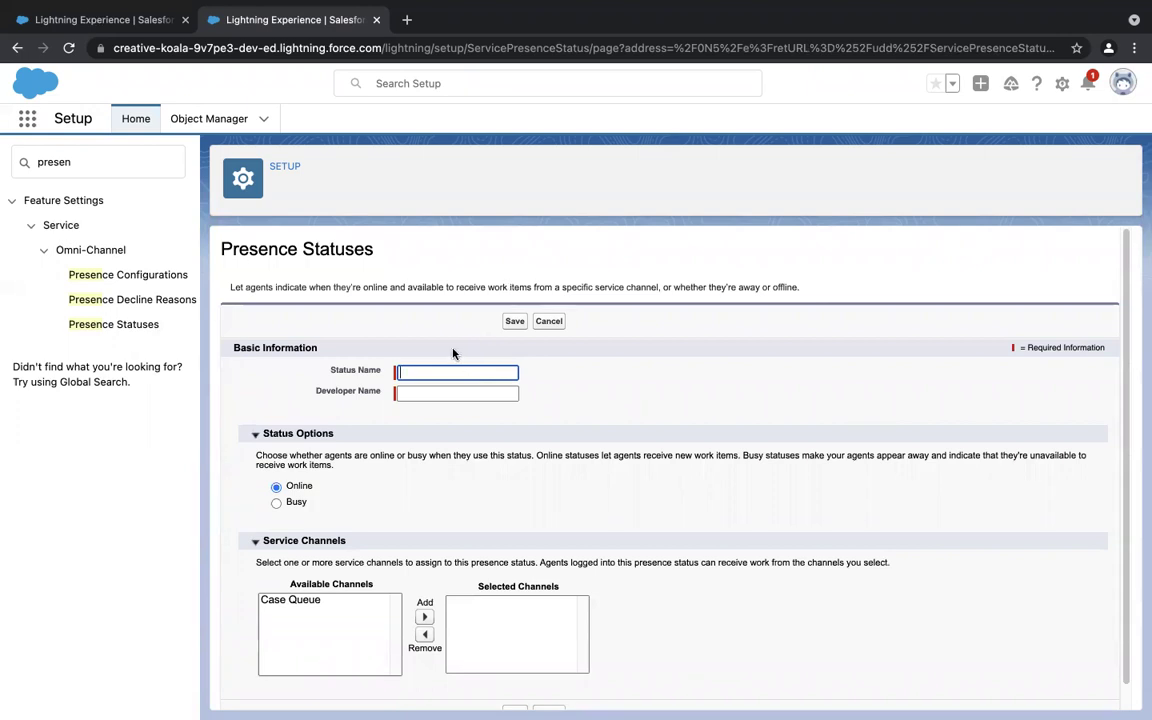
{"action": "left_click", "coordinate": [410, 372]}
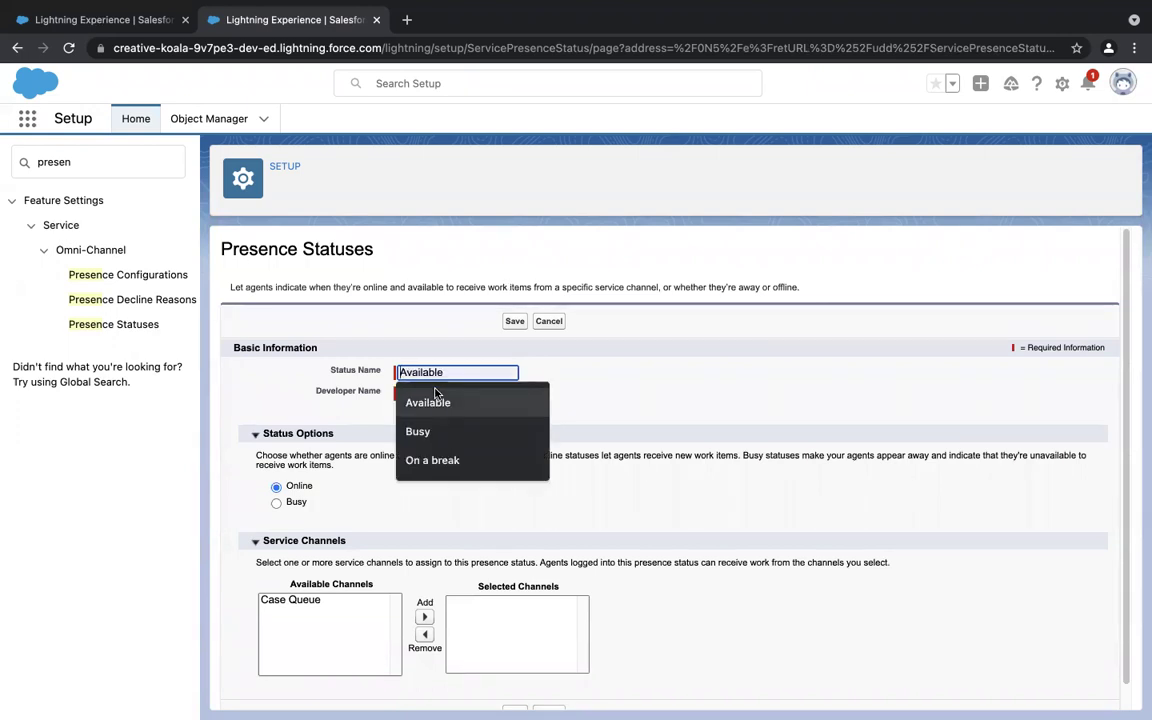
{"action": "left_click", "coordinate": [437, 396]}
{"action": "left_click", "coordinate": [443, 394]}
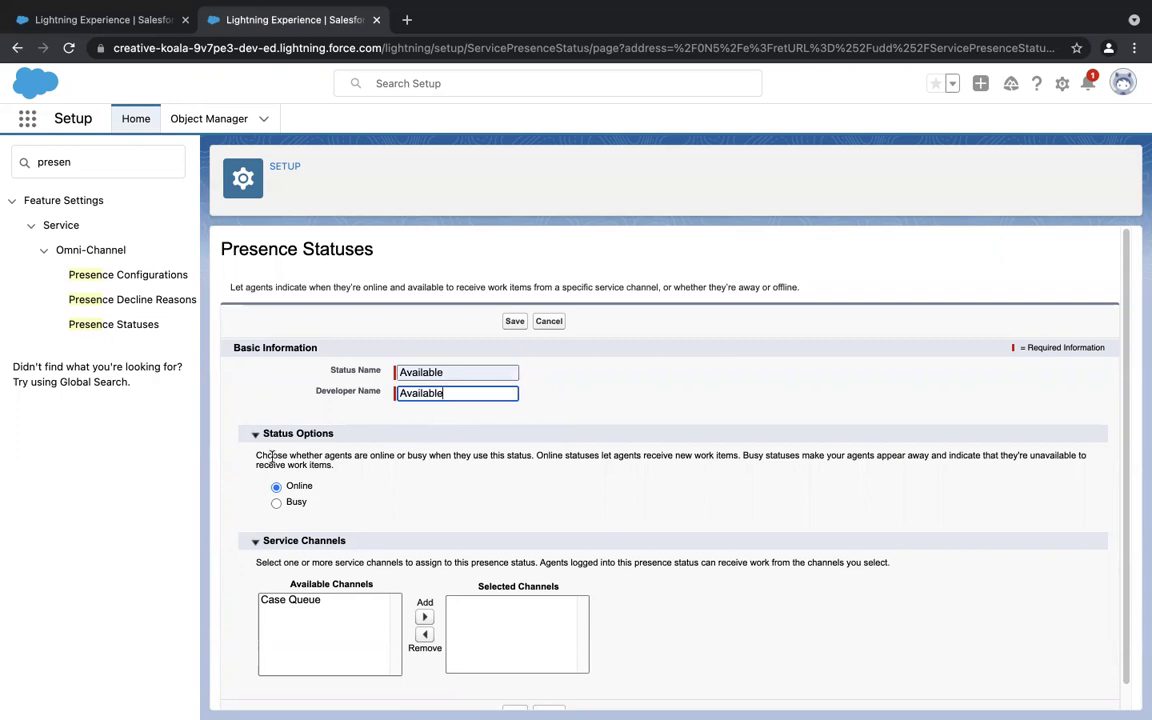
{"action": "double_click", "coordinate": [419, 394]}
Set the Available status option to Online, assign the Case Queue service channel to it, and save.
{"action": "left_click", "coordinate": [276, 502]}
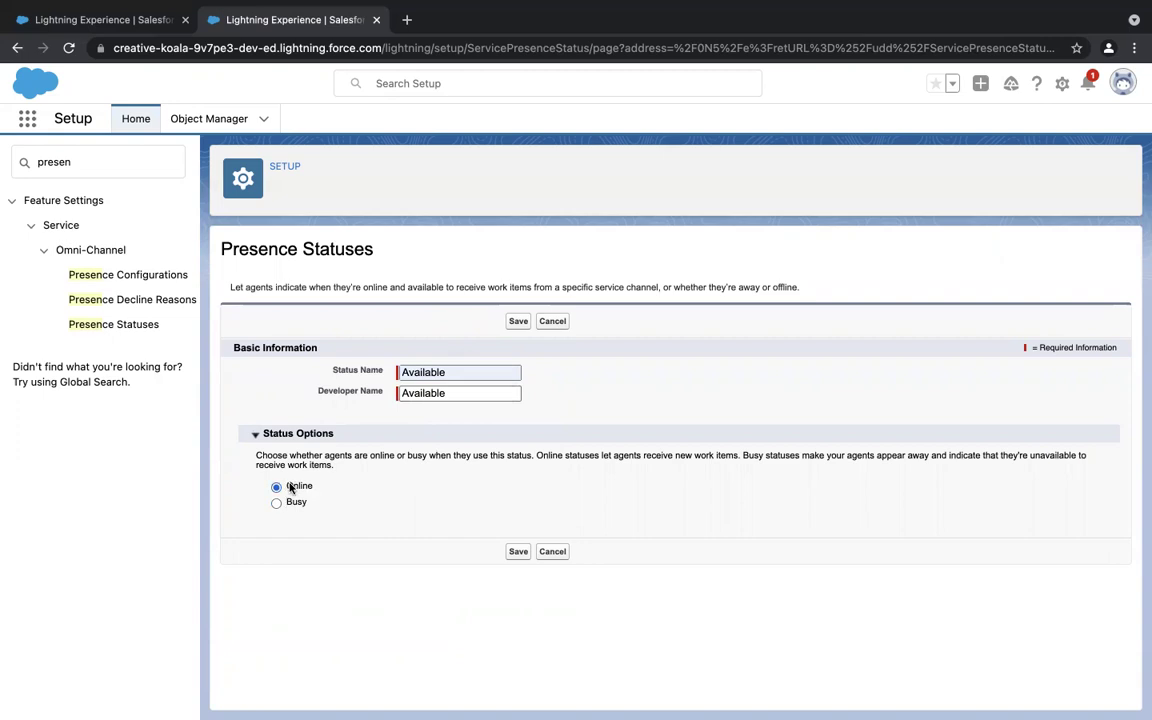
{"action": "left_click", "coordinate": [337, 599]}
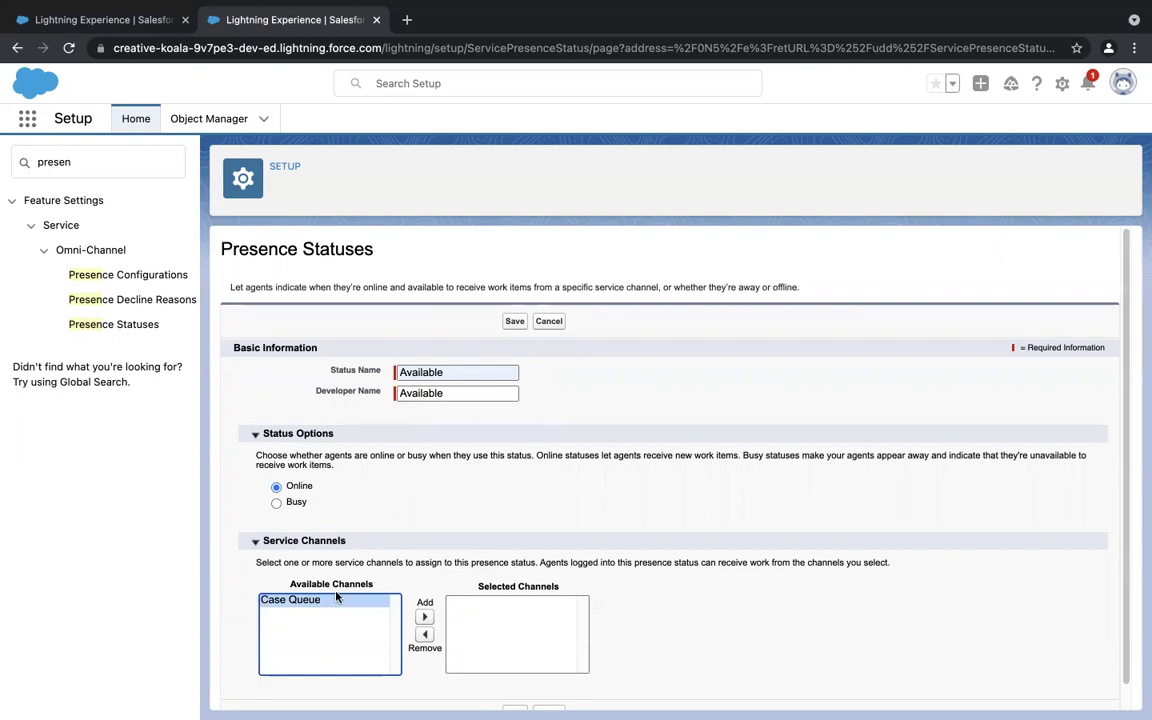
{"action": "left_click", "coordinate": [424, 616]}
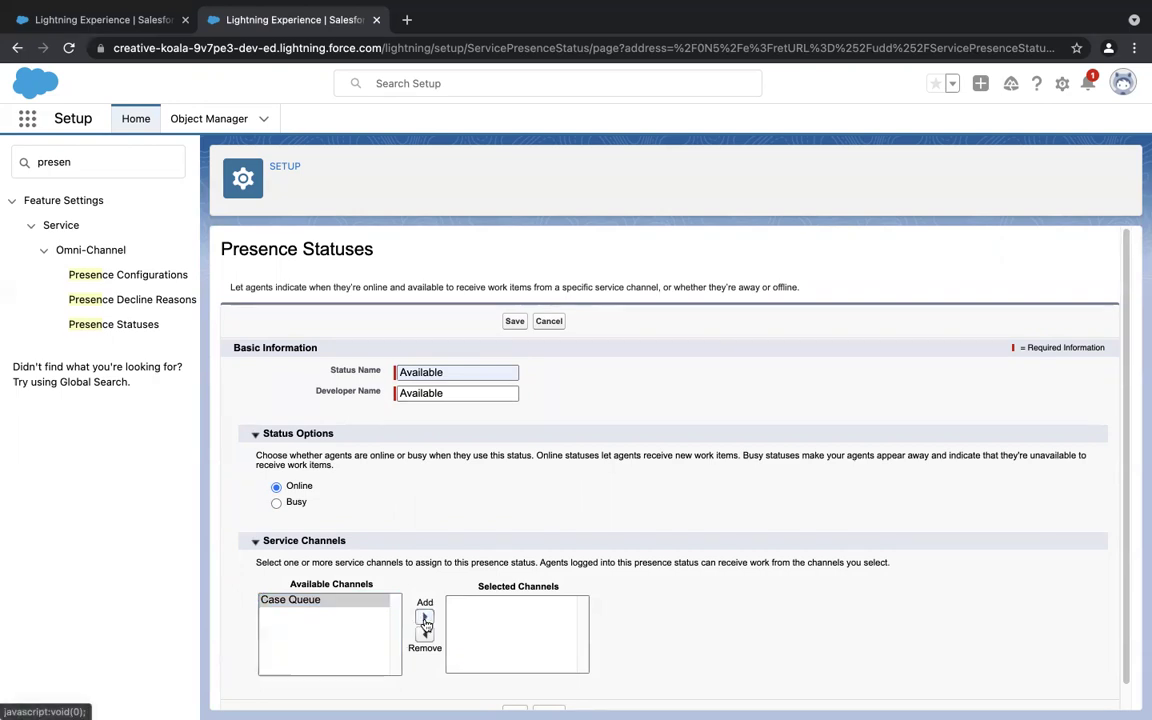
{"action": "scroll", "coordinate": [517, 612], "scroll_direction": "down", "scroll_amount": 1}
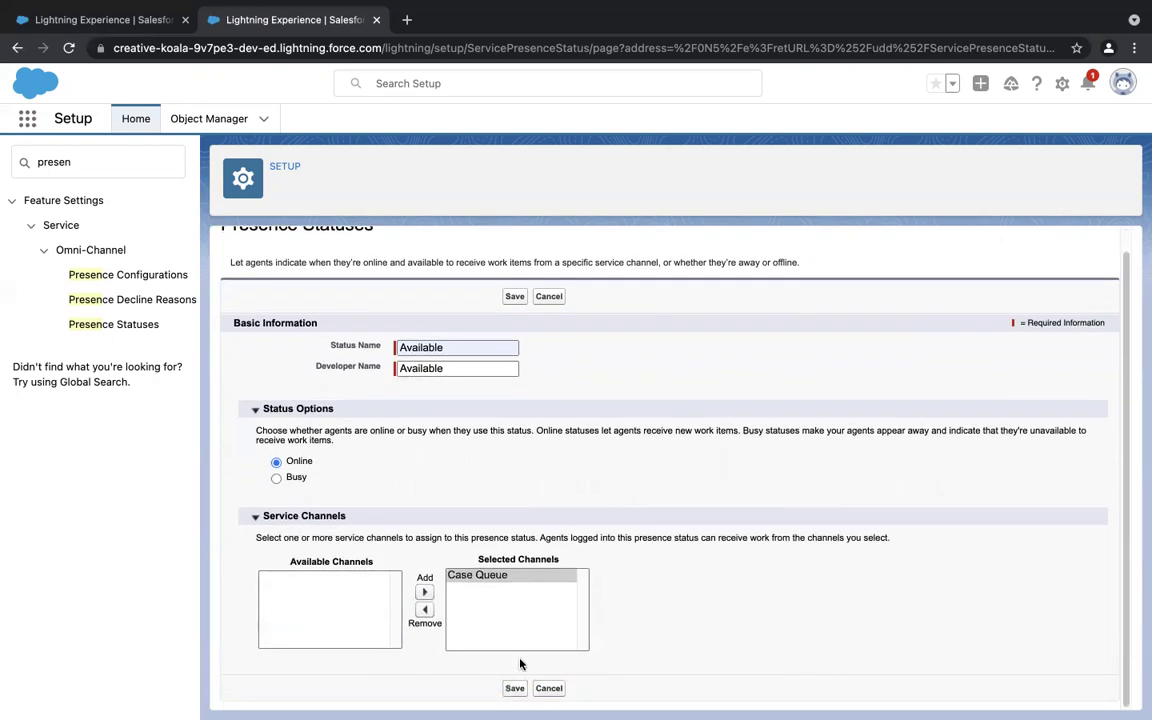
{"action": "left_click", "coordinate": [514, 689]}
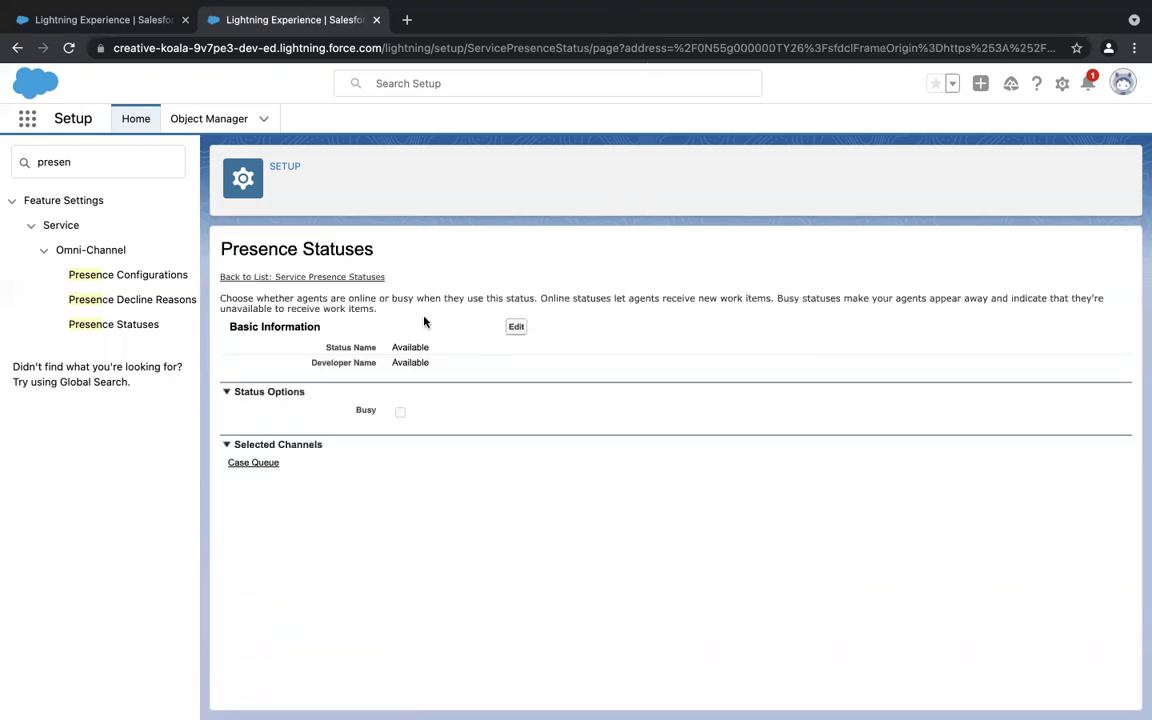
Create and save a presence status with status name and developer name Busy and the Busy option, and return to the presence statuses list.
{"action": "left_click", "coordinate": [115, 333]}
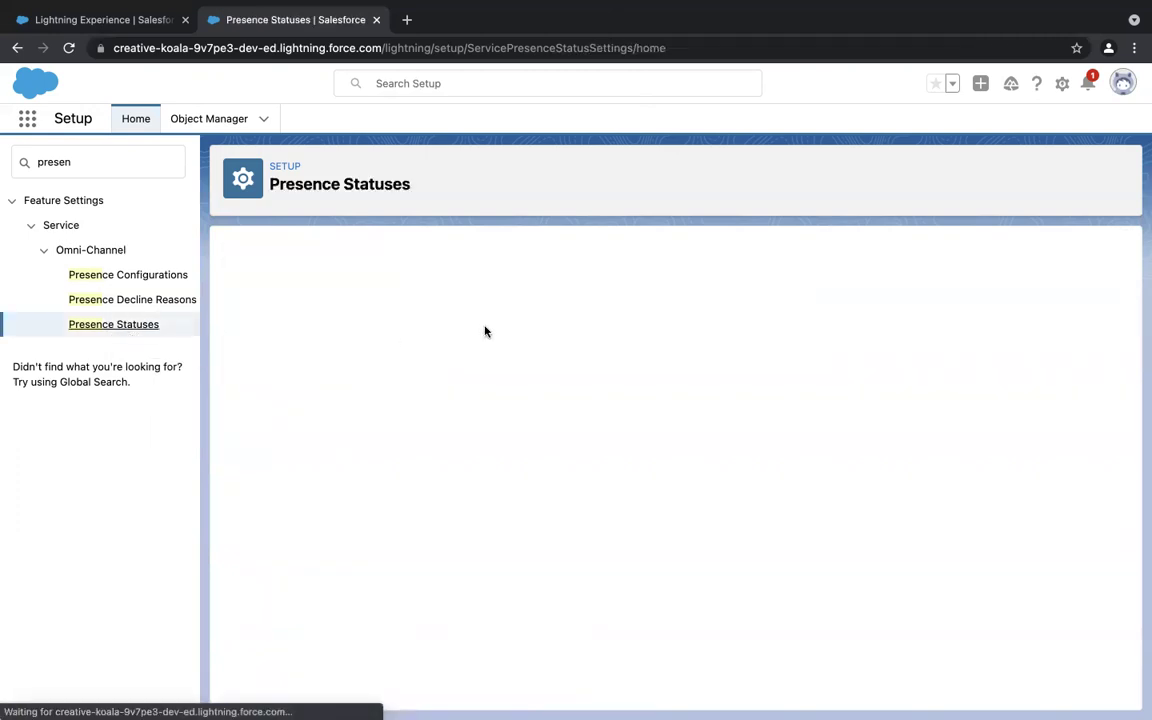
{"action": "left_click", "coordinate": [508, 358]}
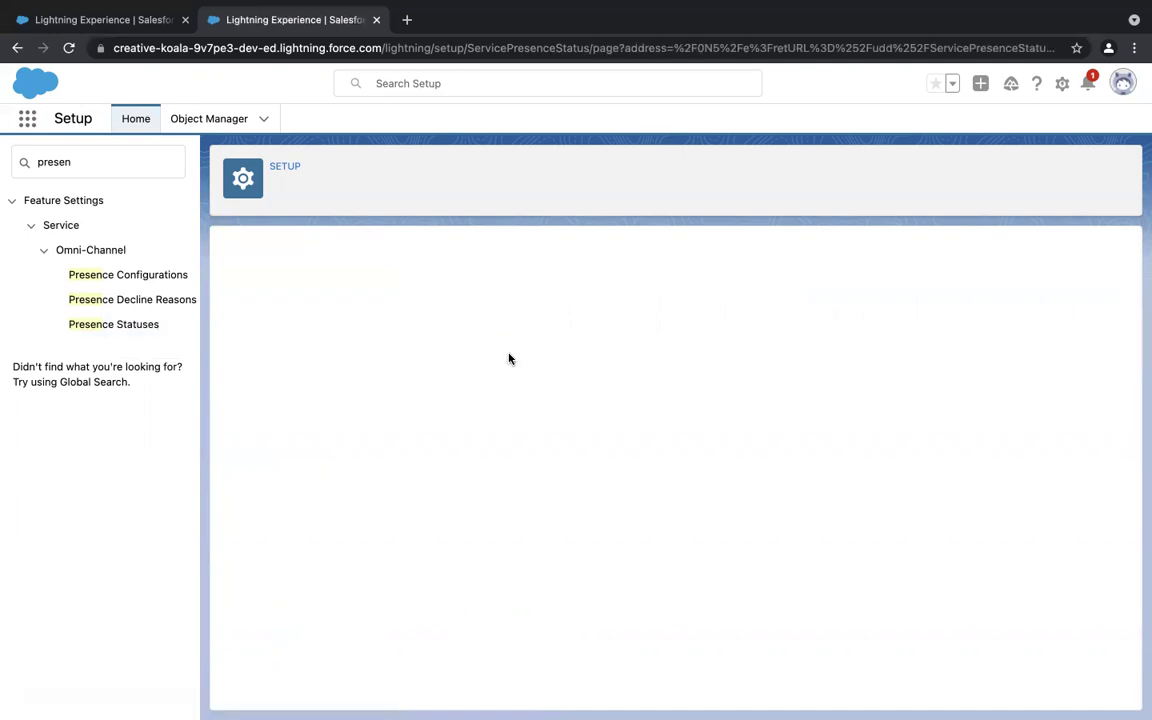
{"action": "left_click", "coordinate": [442, 372]}
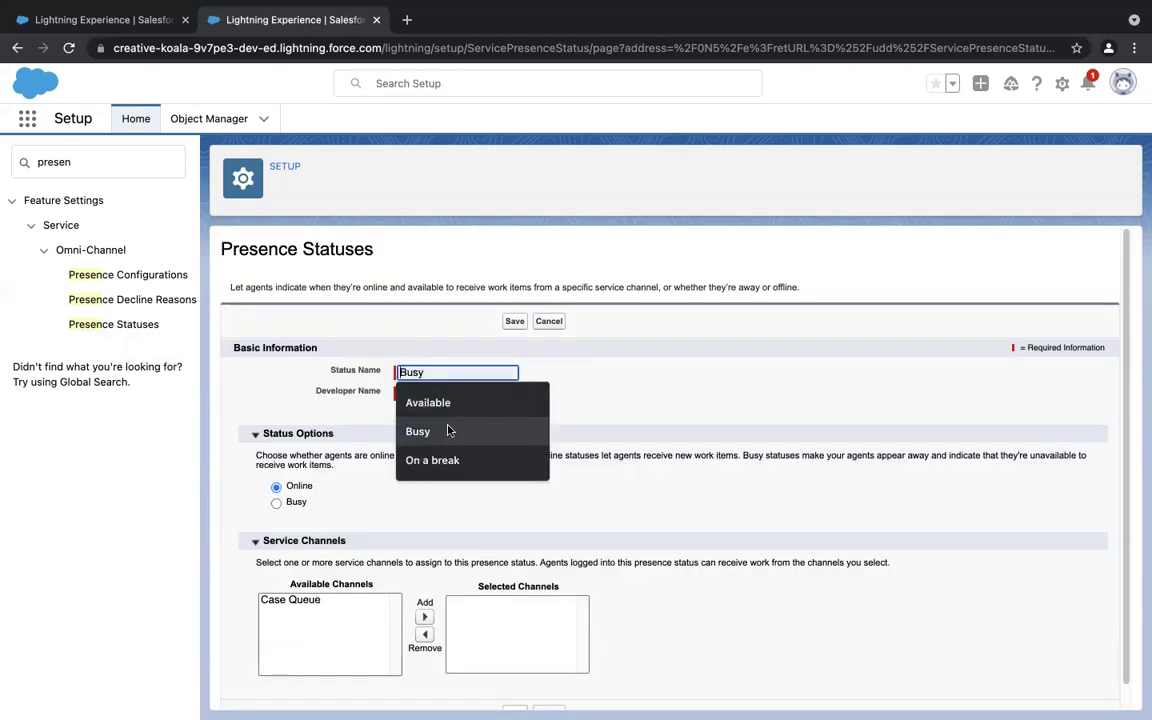
{"action": "left_click", "coordinate": [449, 431]}
{"action": "left_click", "coordinate": [427, 395]}
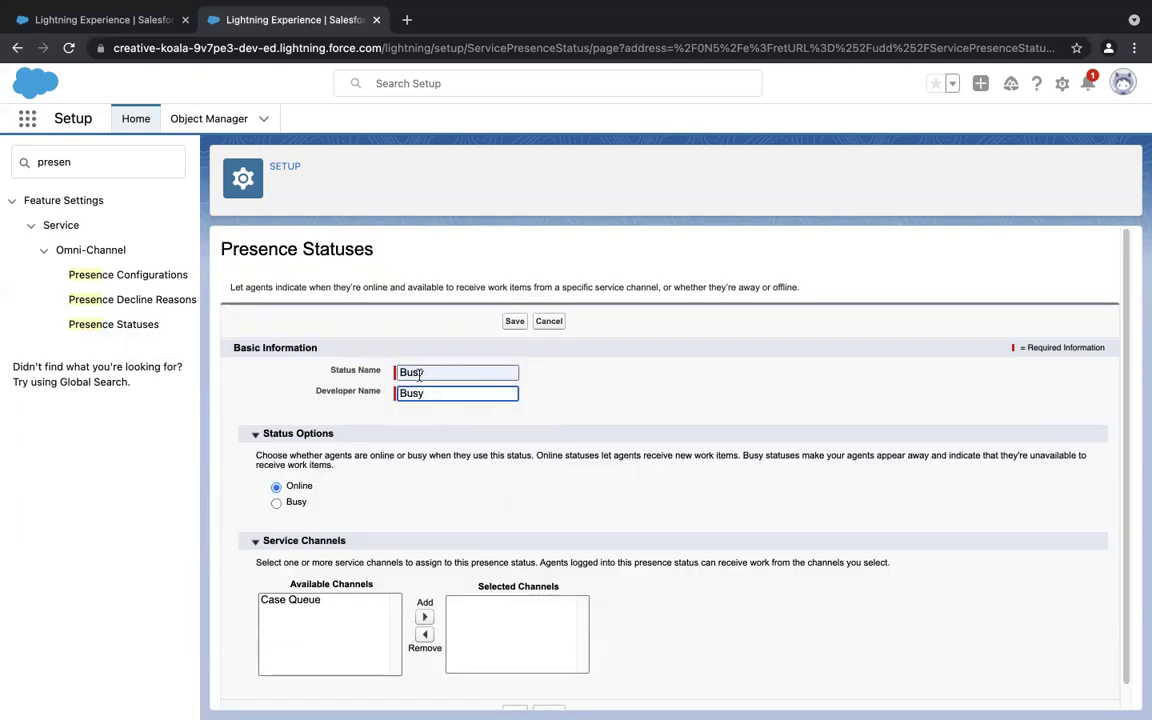
{"action": "left_click", "coordinate": [277, 505]}
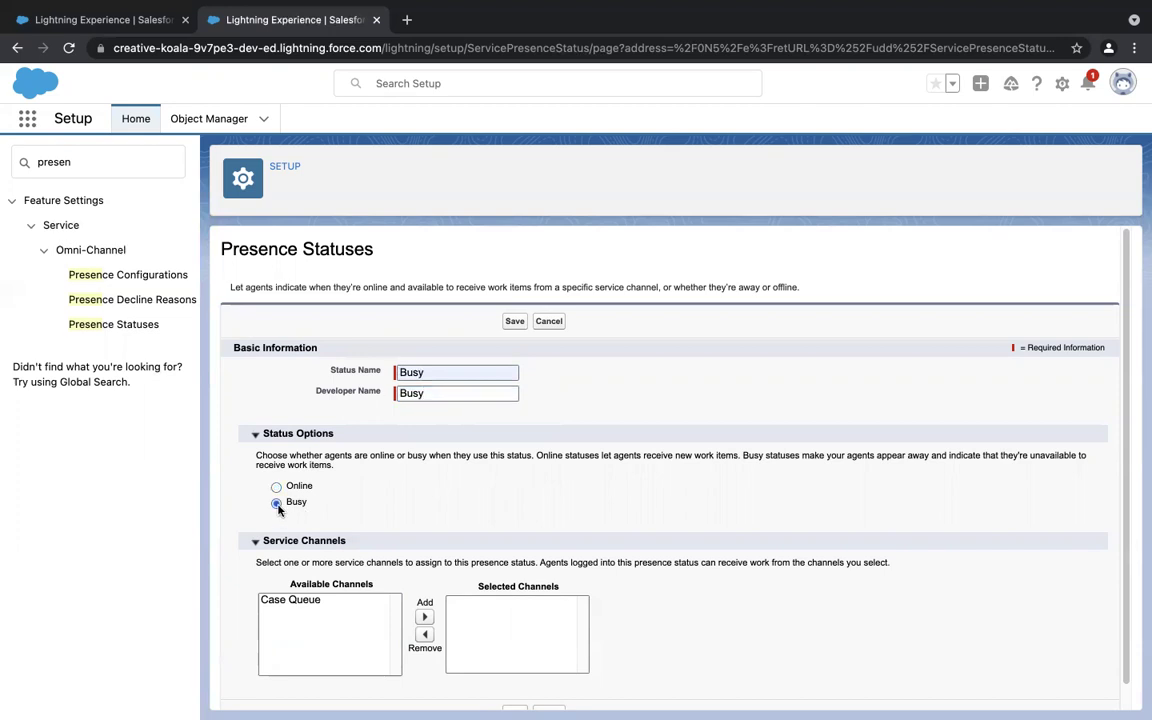
{"action": "left_click", "coordinate": [515, 553]}
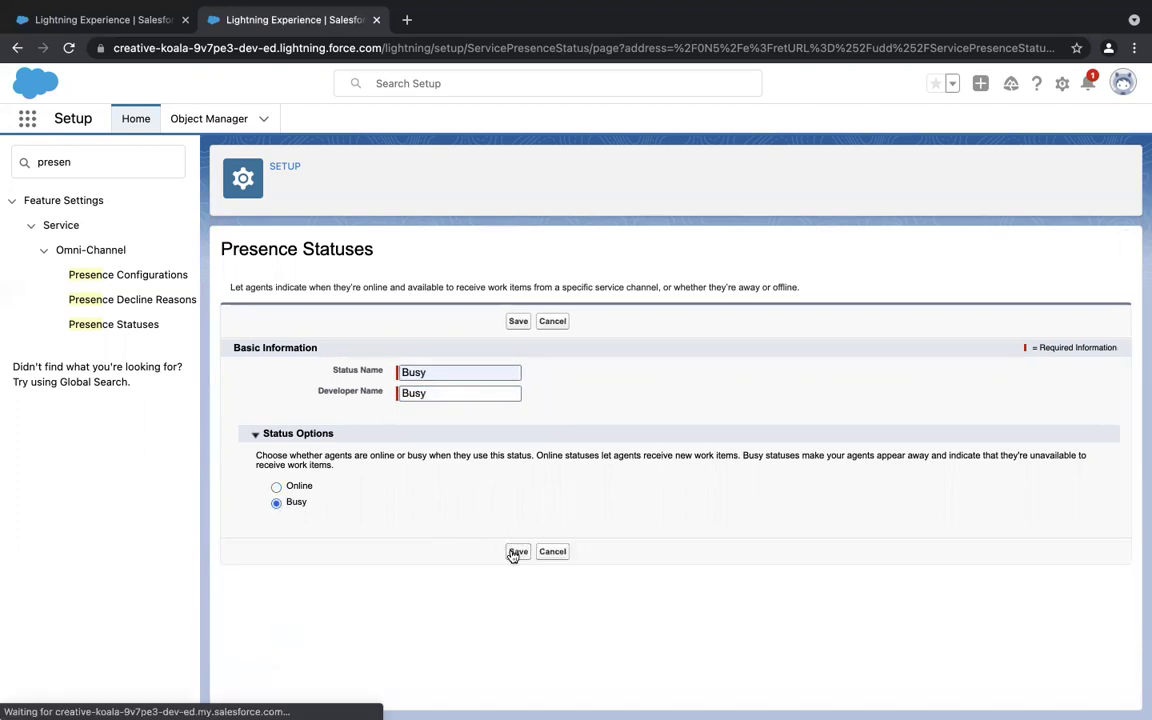
{"action": "left_click", "coordinate": [150, 326]}
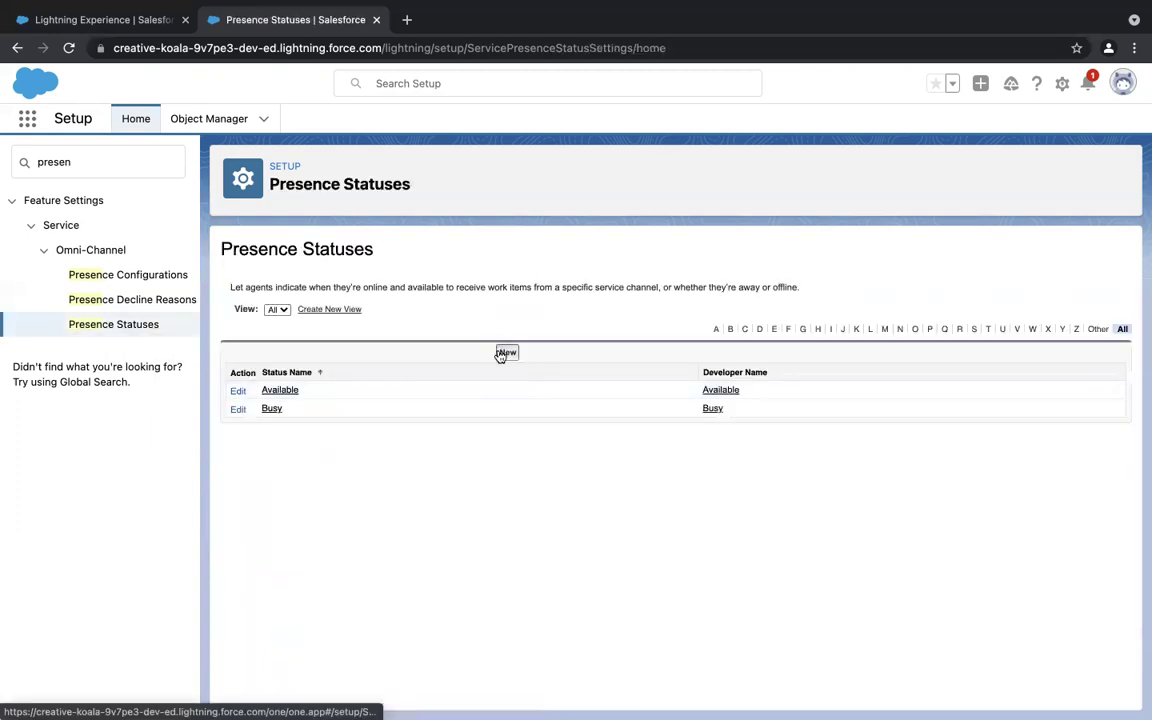
Create and save a presence status named On a break with developer name On_a_break and the Busy option.
{"action": "left_click", "coordinate": [500, 353]}
{"action": "left_click", "coordinate": [456, 372]}
{"action": "left_click", "coordinate": [450, 460]}
{"action": "left_click", "coordinate": [418, 394]}
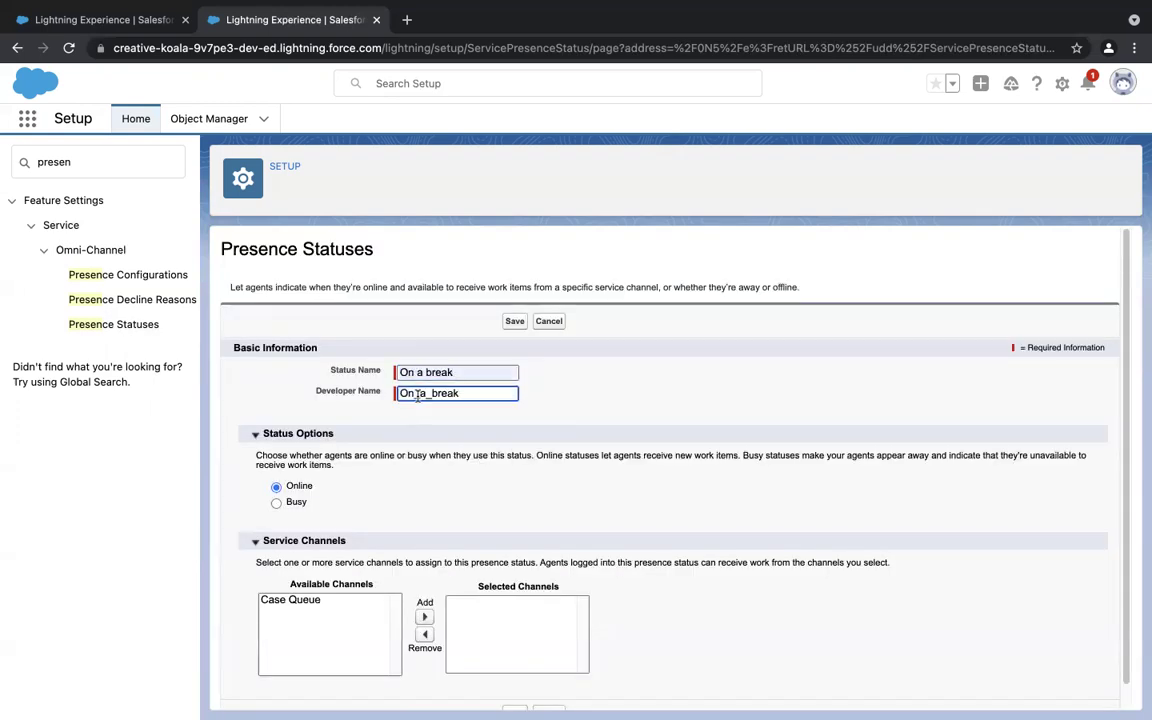
{"action": "left_click", "coordinate": [289, 503]}
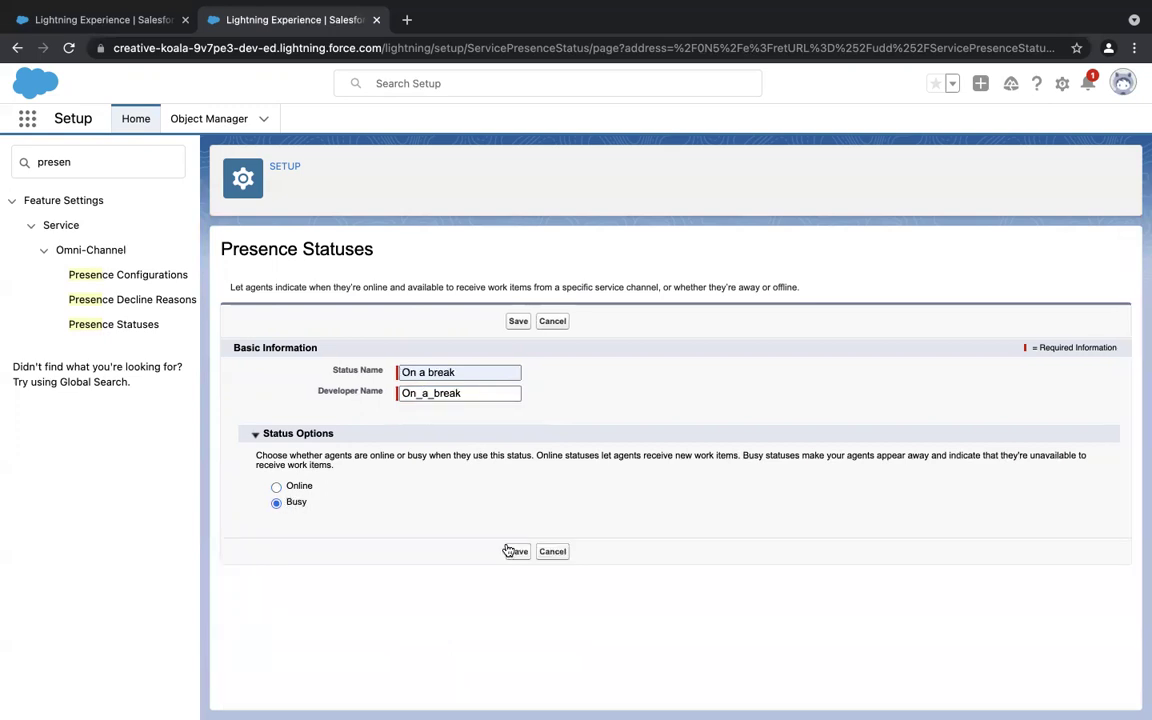
{"action": "left_click", "coordinate": [515, 552]}
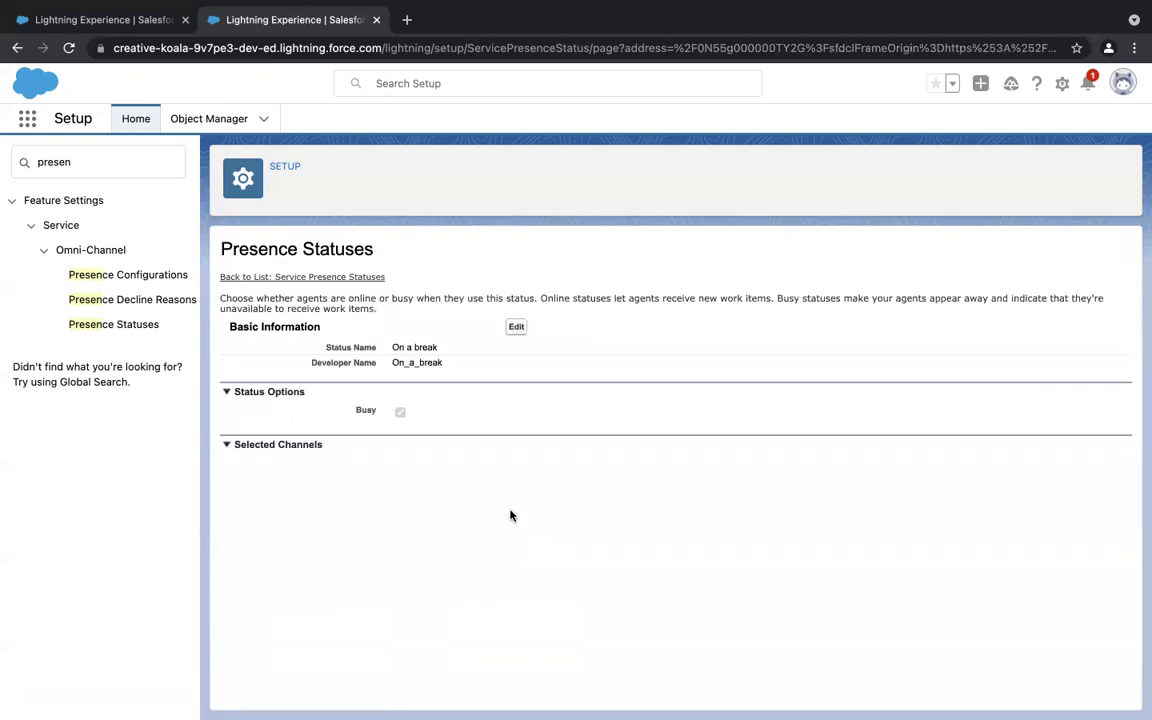
Find Profiles in Setup and open the System Administrator profile from the profiles starting with S.
{"action": "left_click", "coordinate": [139, 167]}
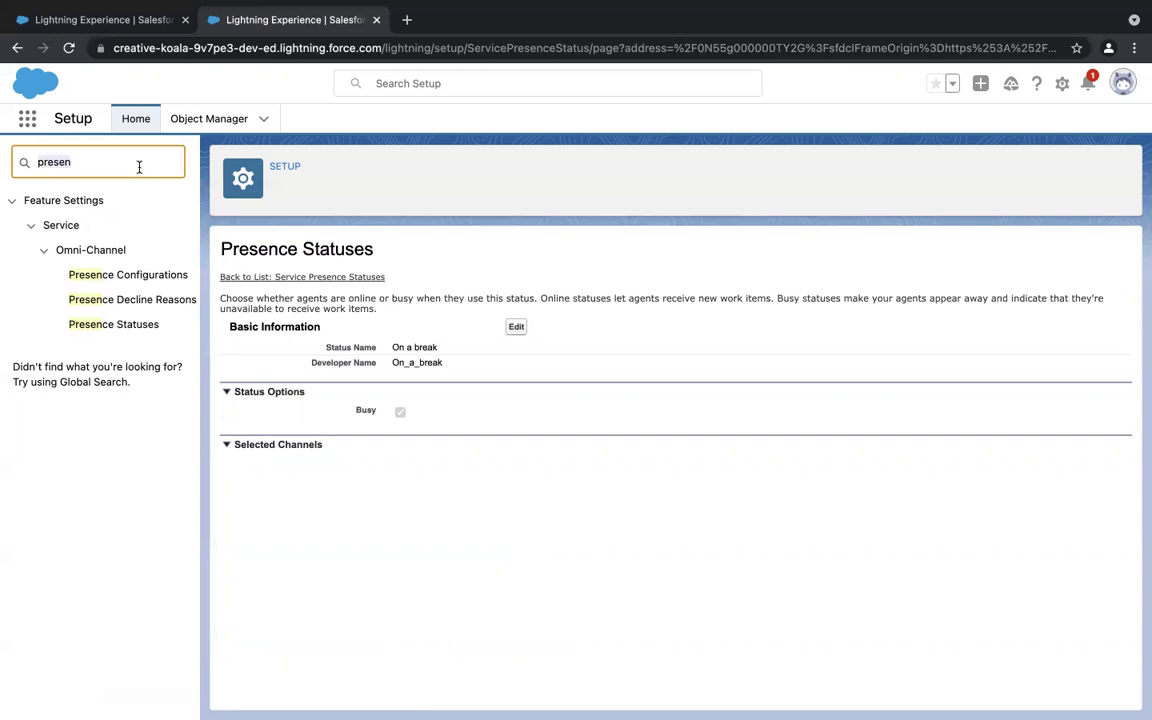
{"action": "key", "text": "ctrl+a"}
{"action": "type", "text": "prof"}
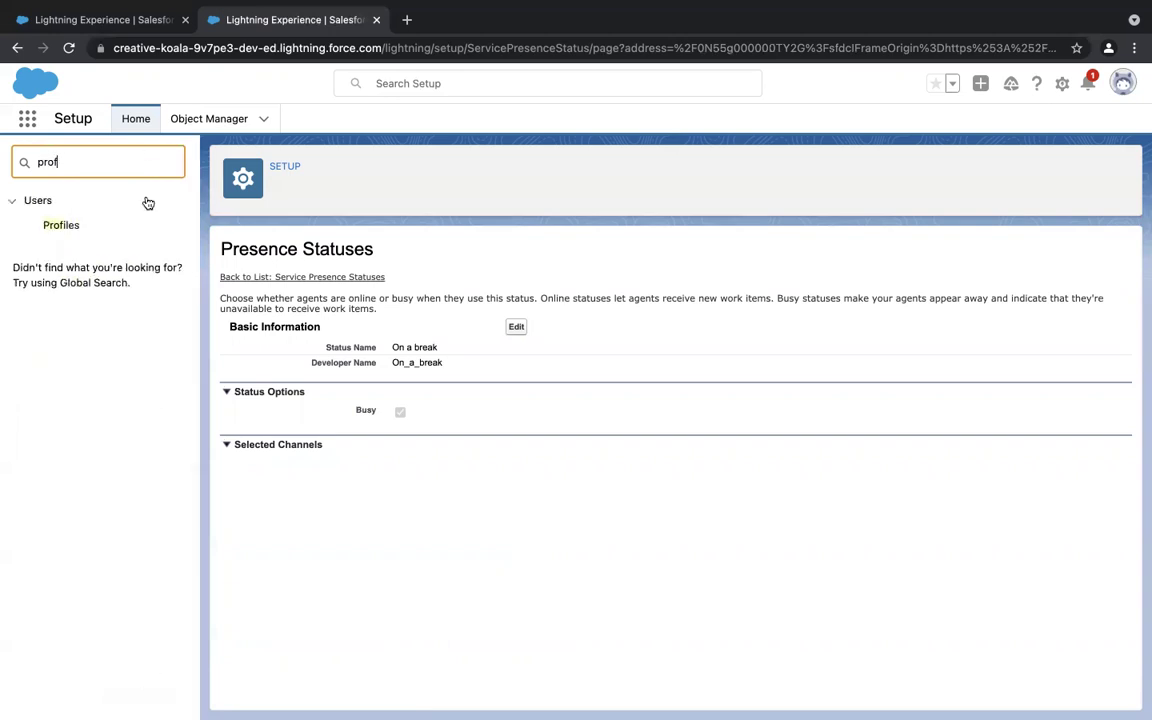
{"action": "left_click", "coordinate": [66, 228]}
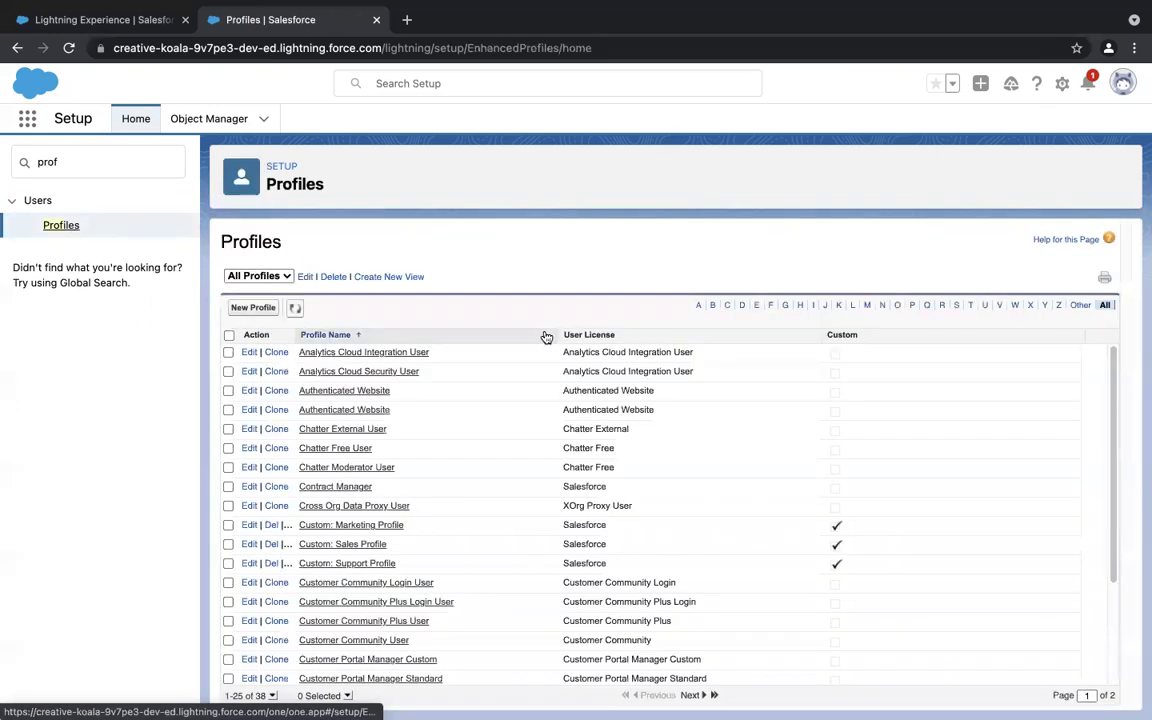
{"action": "left_click", "coordinate": [957, 306]}
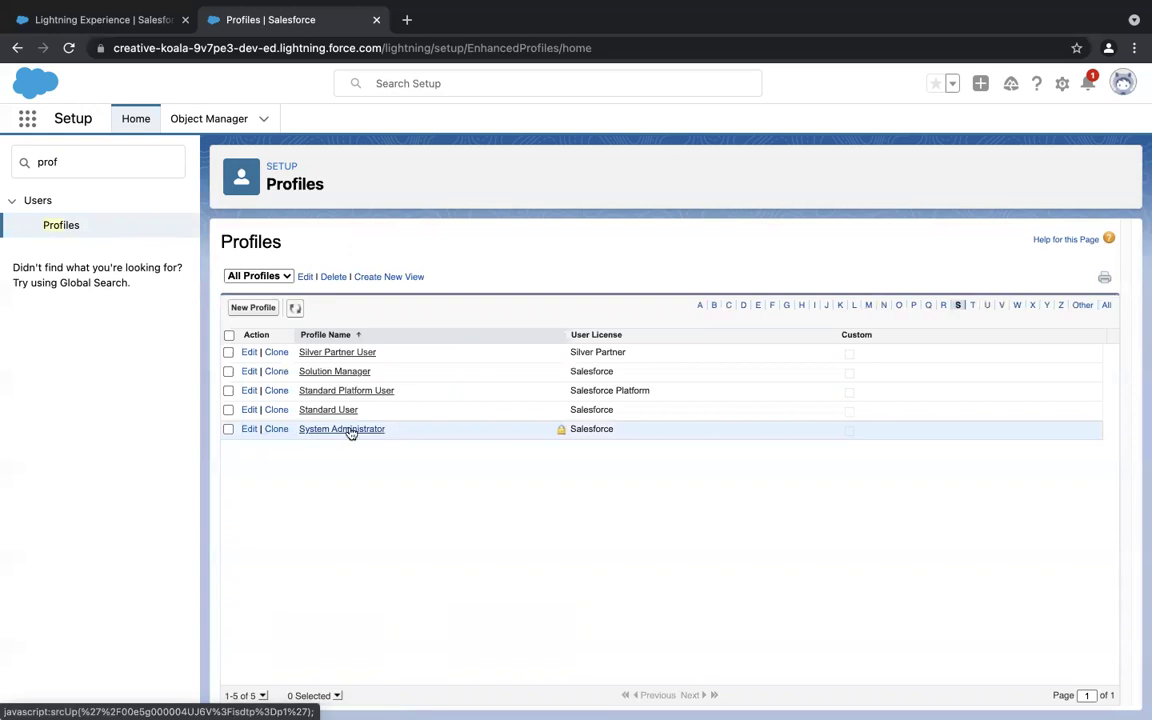
{"action": "left_click", "coordinate": [355, 432]}
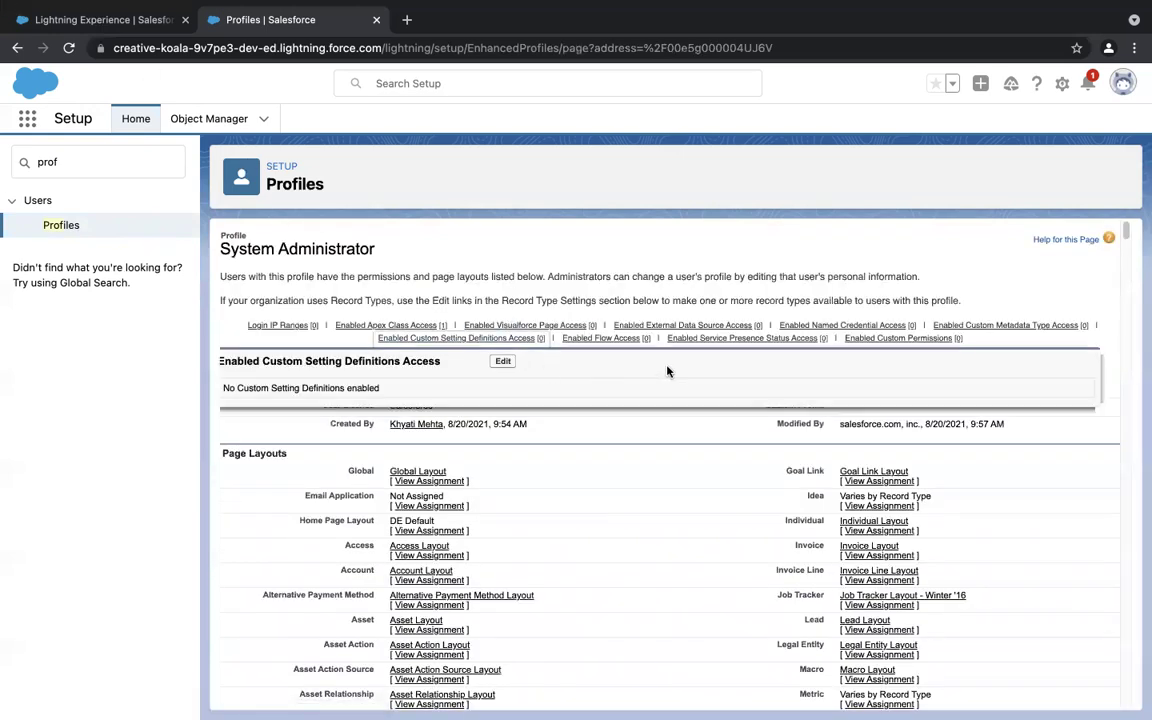
Enable service presence status access for Available, Busy and On a break on the System Administrator profile, and save.
{"action": "mouse_move", "coordinate": [720, 344]}
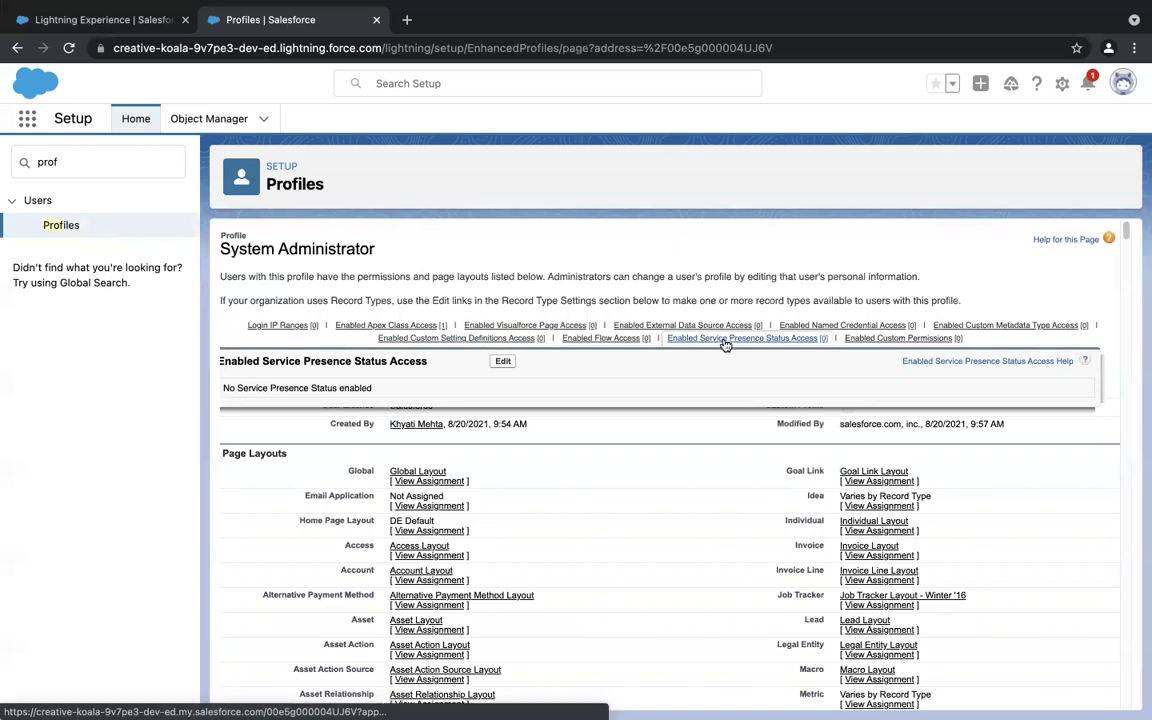
{"action": "left_click", "coordinate": [725, 342]}
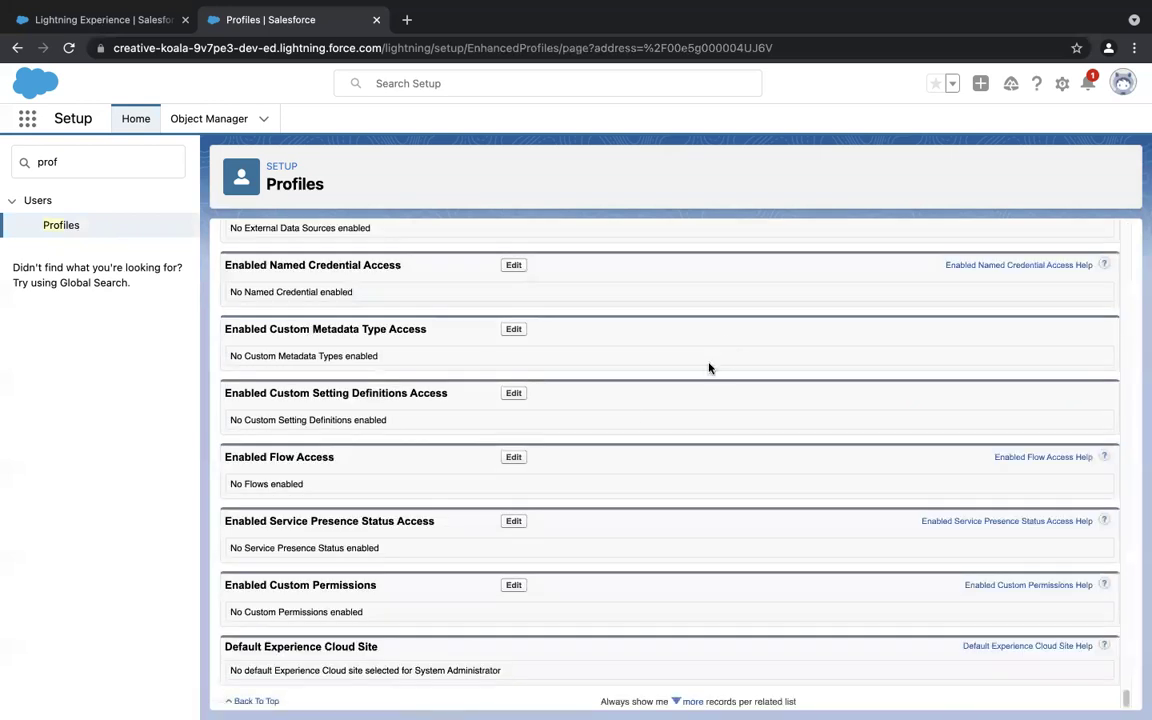
{"action": "left_click", "coordinate": [513, 520]}
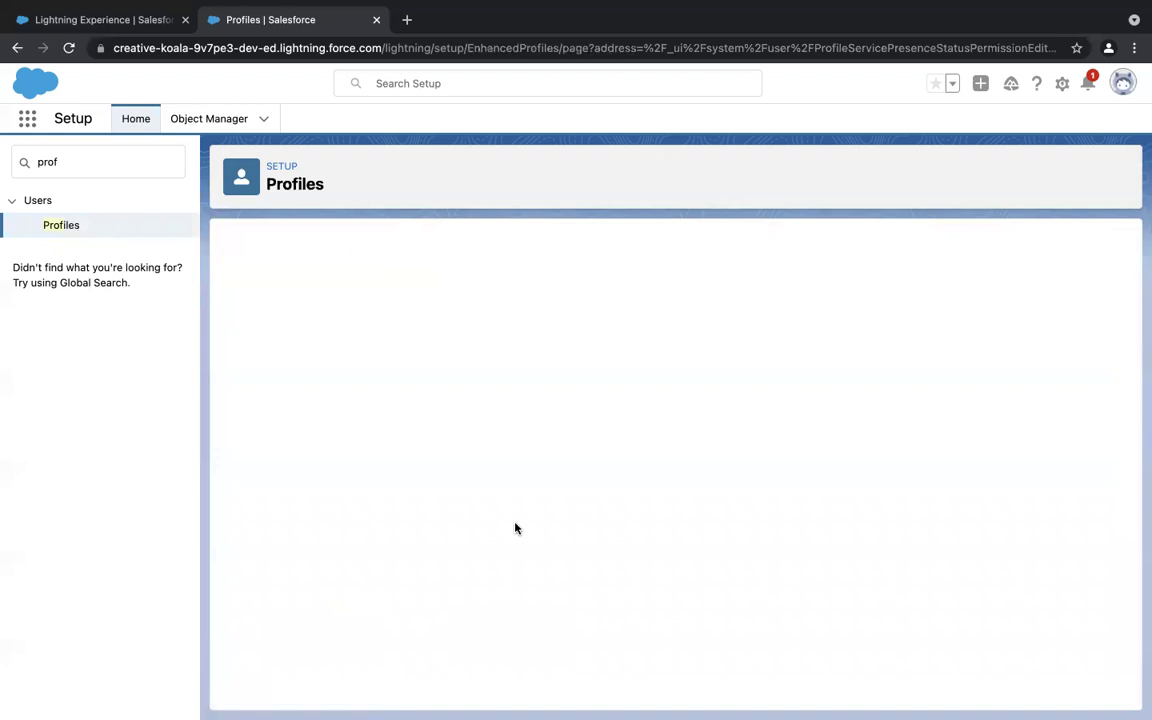
{"action": "left_click_drag", "start_coordinate": [311, 325], "coordinate": [310, 355]}
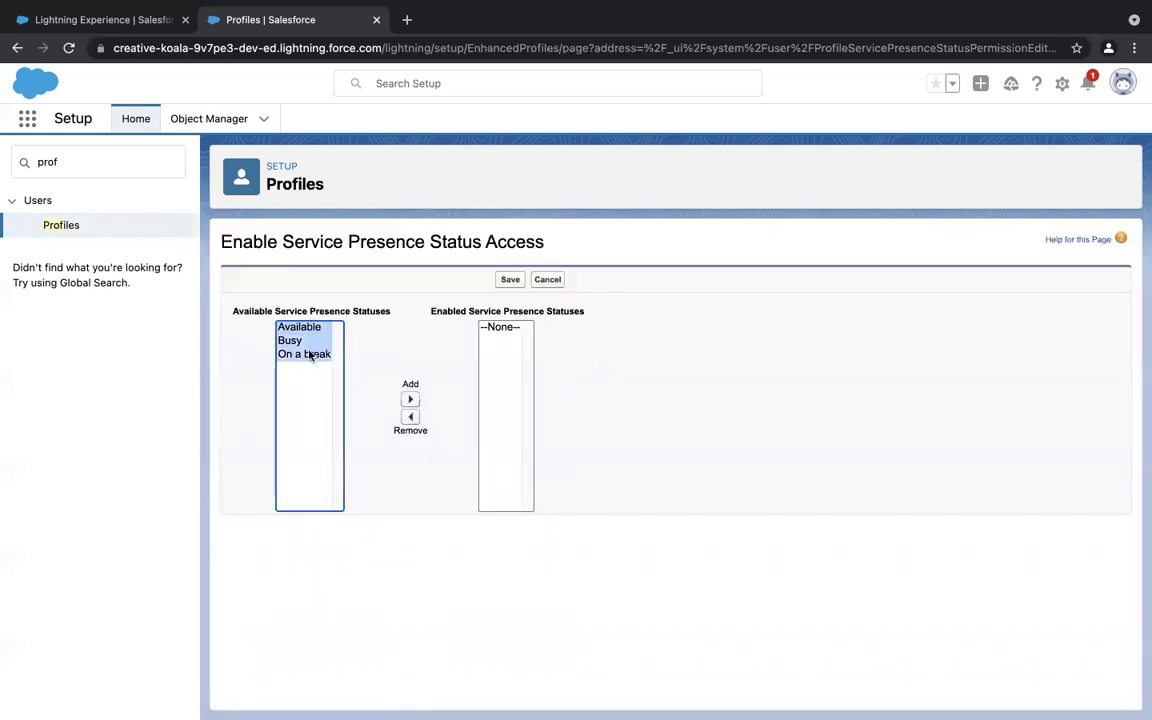
{"action": "left_click", "coordinate": [410, 399]}
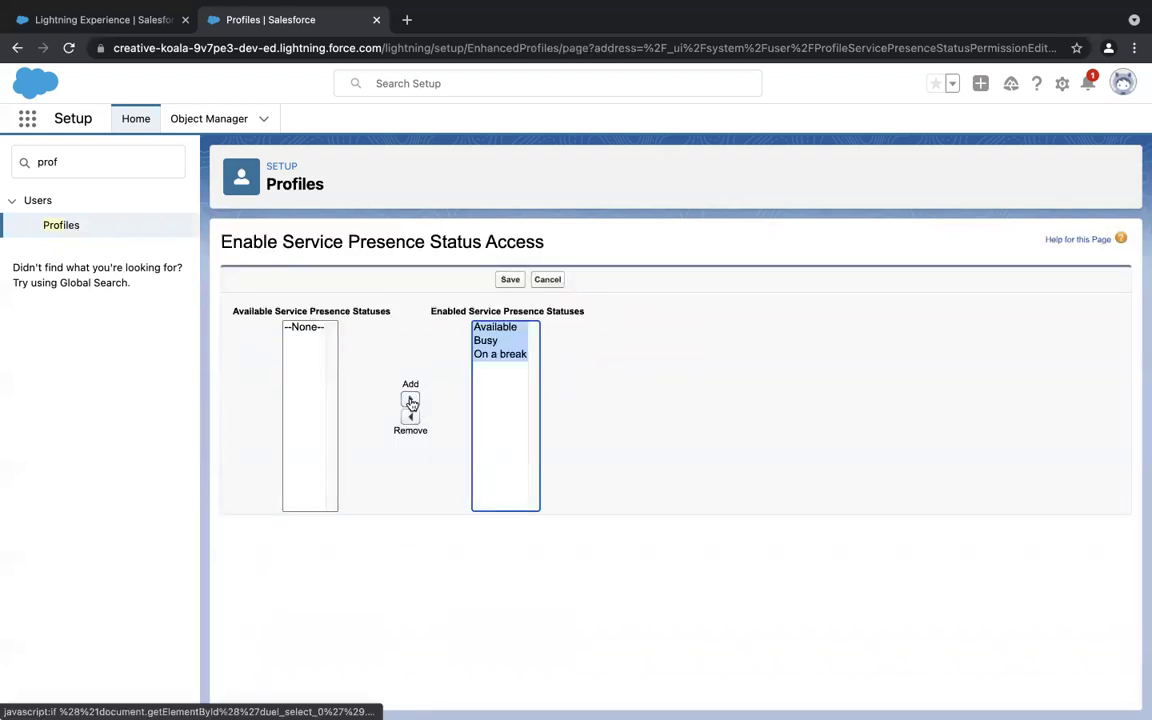
{"action": "left_click", "coordinate": [509, 280]}
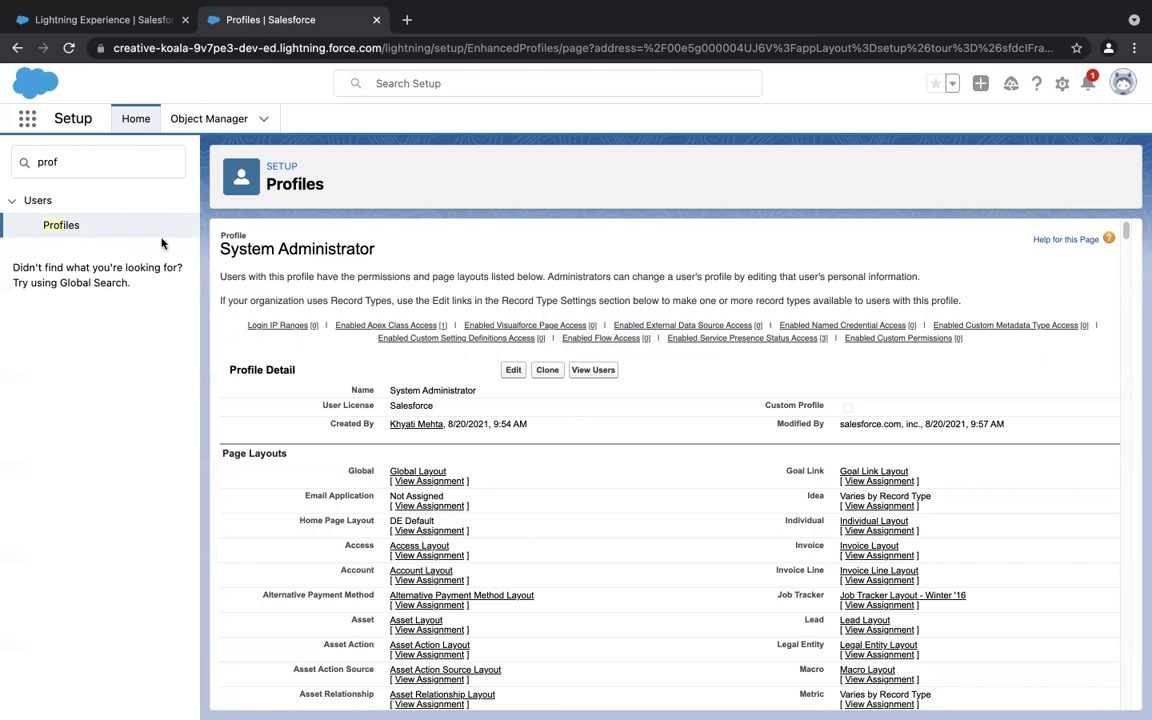
Find App Manager in Setup and open the Service Console Lightning app for editing.
{"action": "left_click", "coordinate": [115, 167]}
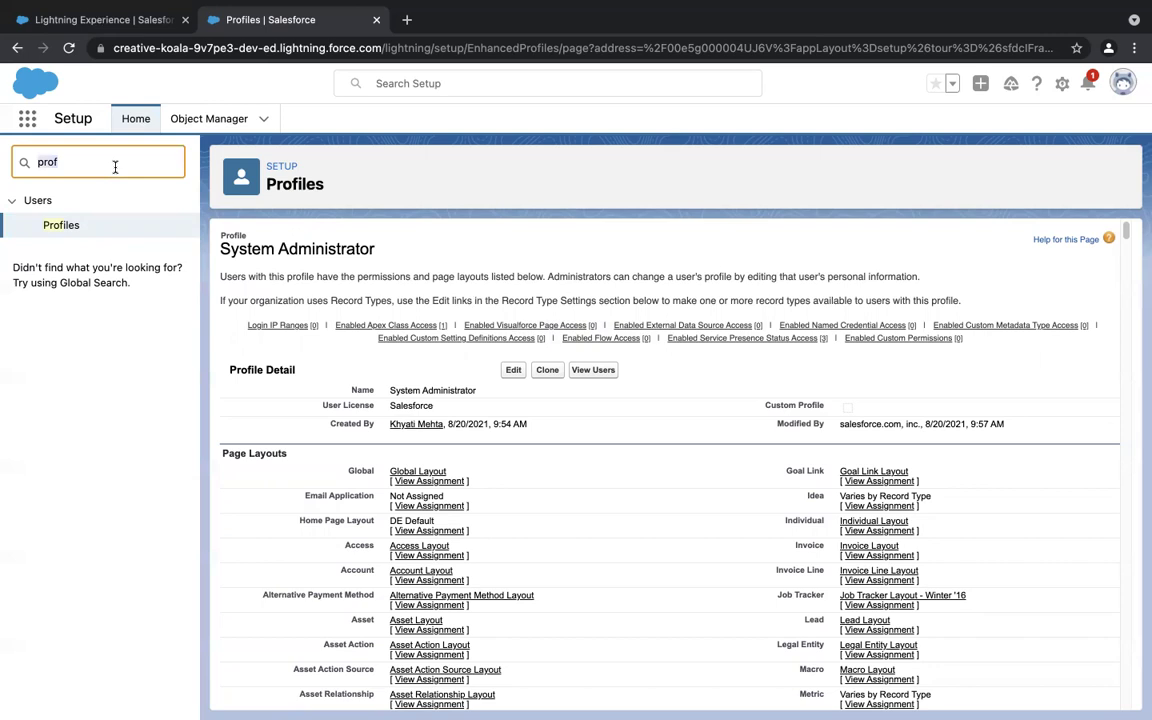
{"action": "key", "text": "super+a"}
{"action": "type", "text": "app"}
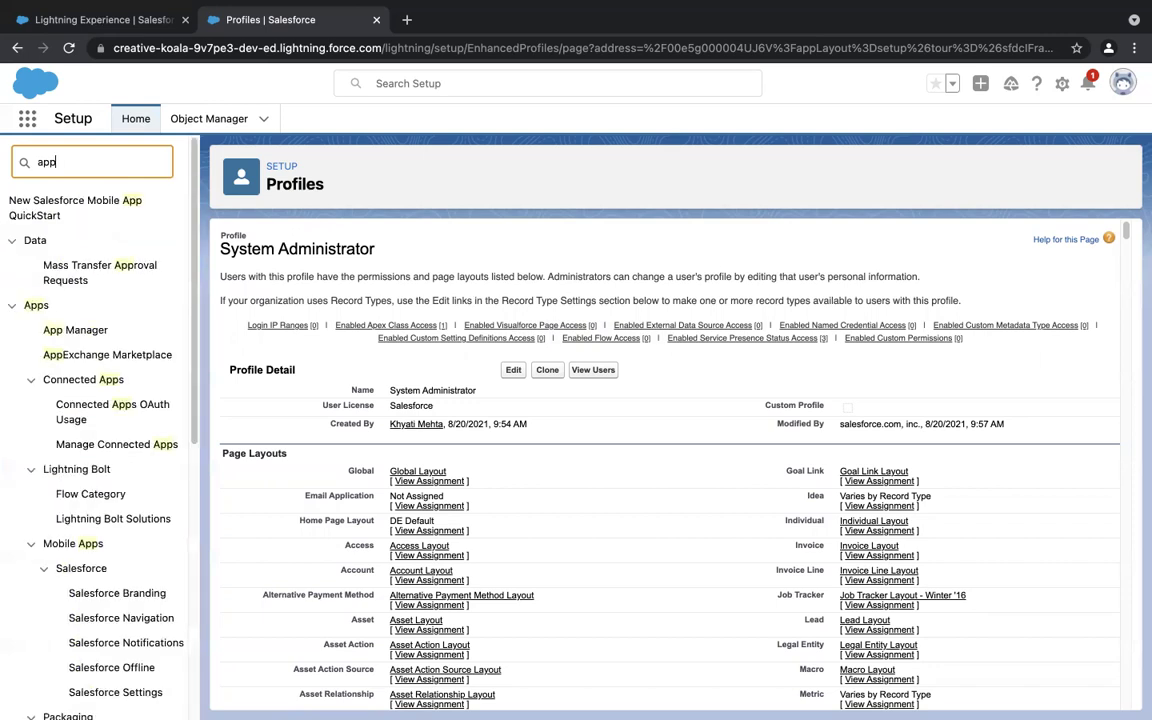
{"action": "left_click", "coordinate": [75, 337]}
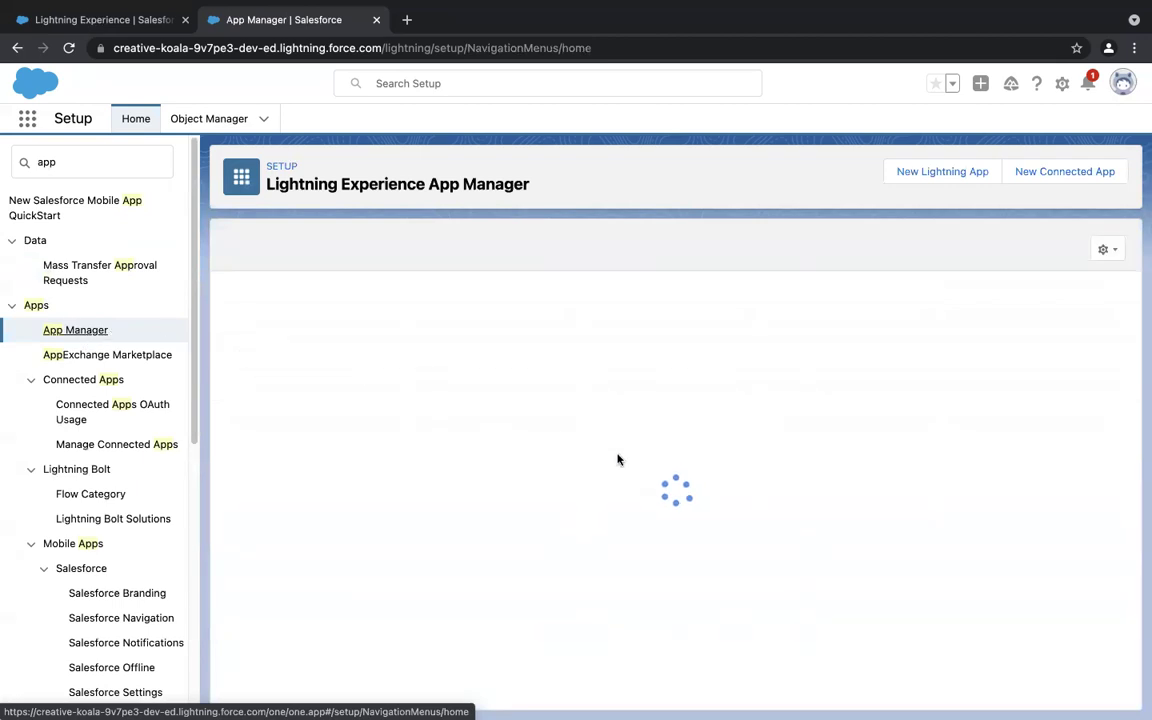
{"action": "scroll", "coordinate": [810, 580], "scroll_direction": "down", "scroll_amount": 5}
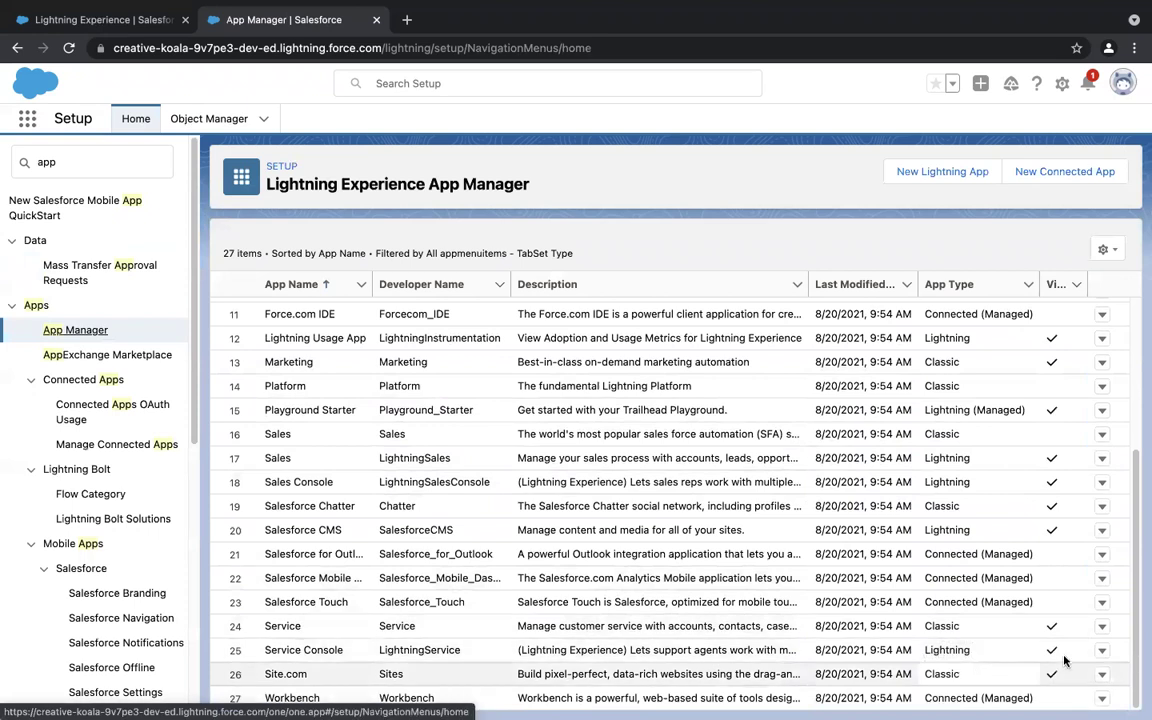
{"action": "left_click", "coordinate": [1103, 651]}
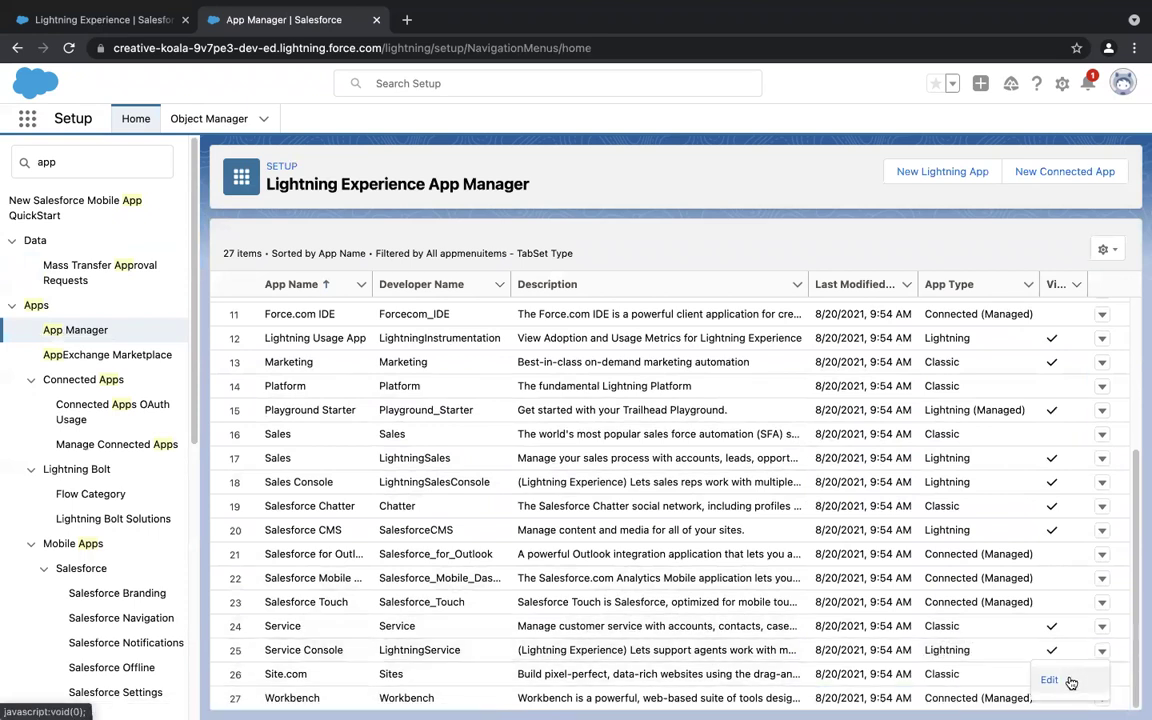
{"action": "left_click", "coordinate": [1049, 680]}
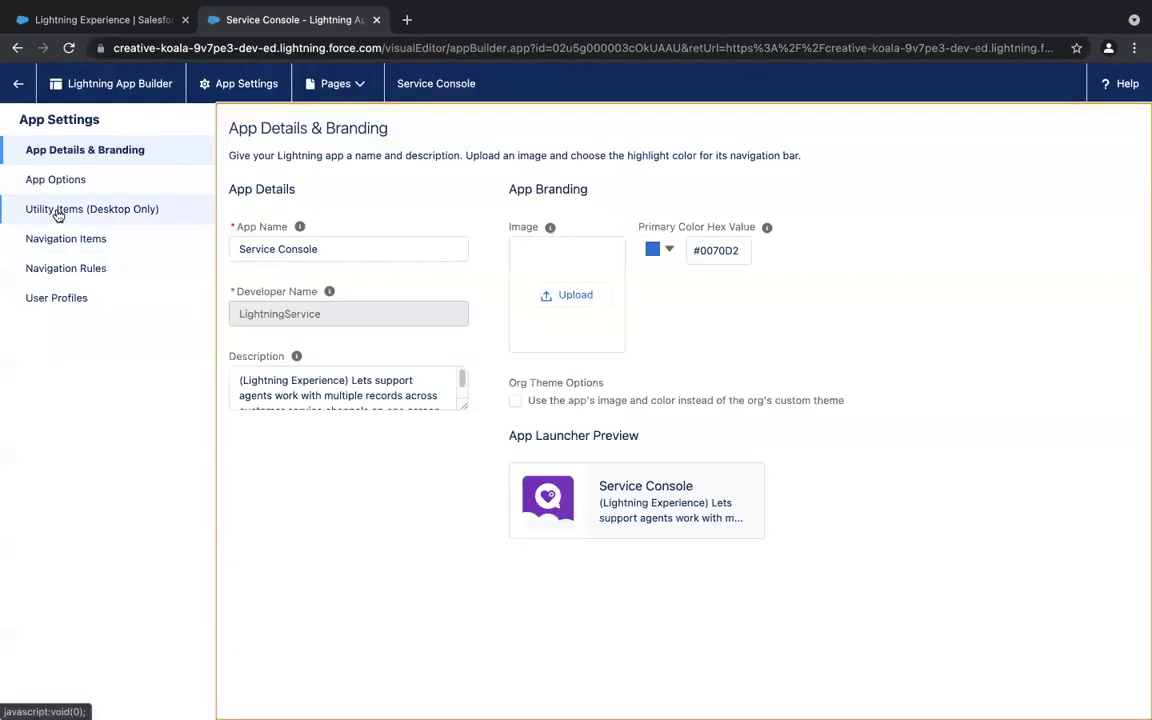
Add the Omni-Channel utility item to the Service Console app's desktop utility items and save.
{"action": "left_click", "coordinate": [57, 210]}
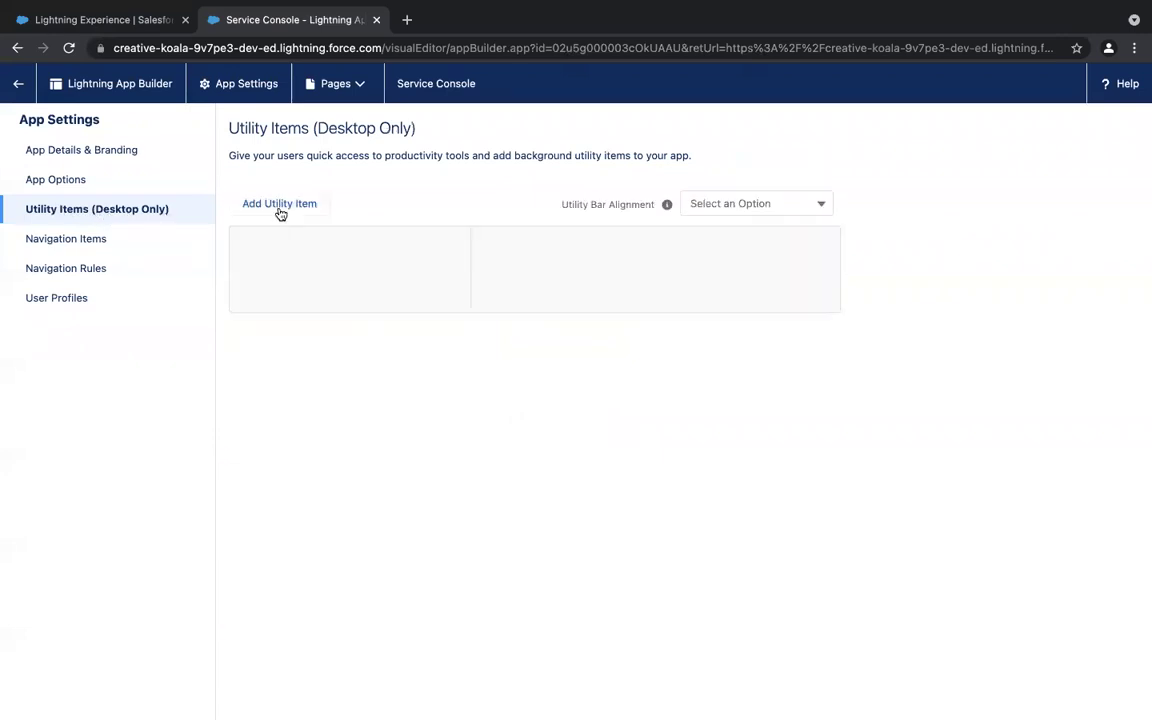
{"action": "left_click", "coordinate": [287, 206]}
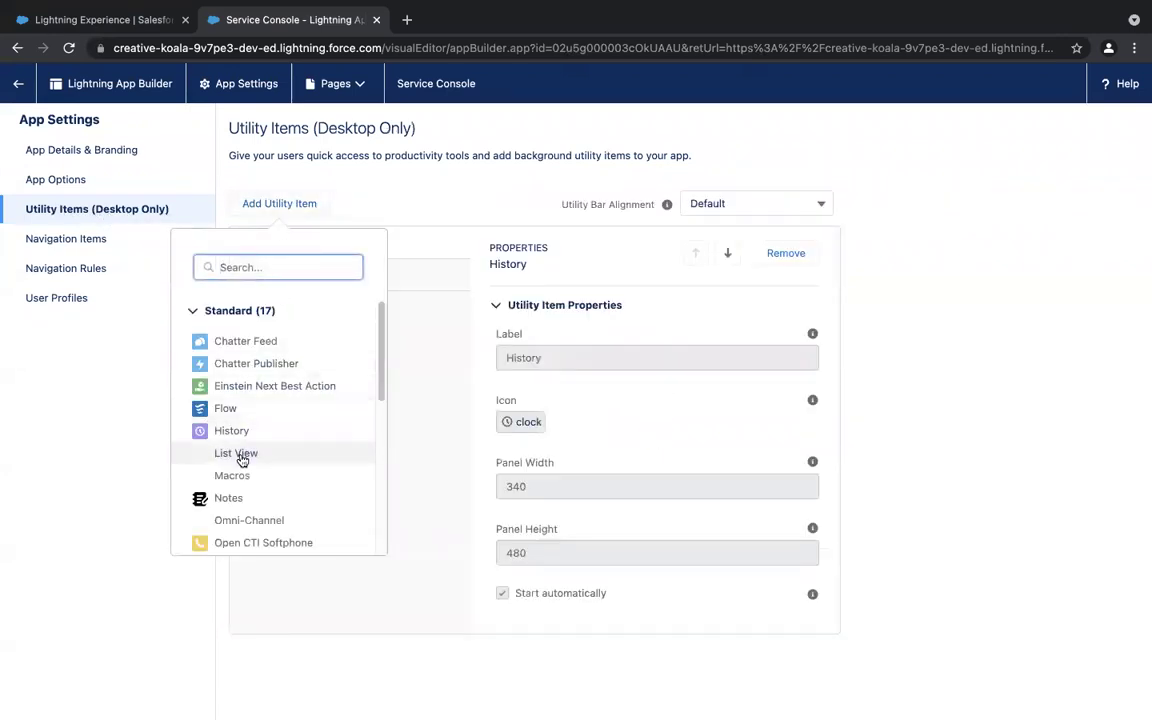
{"action": "left_click", "coordinate": [276, 530]}
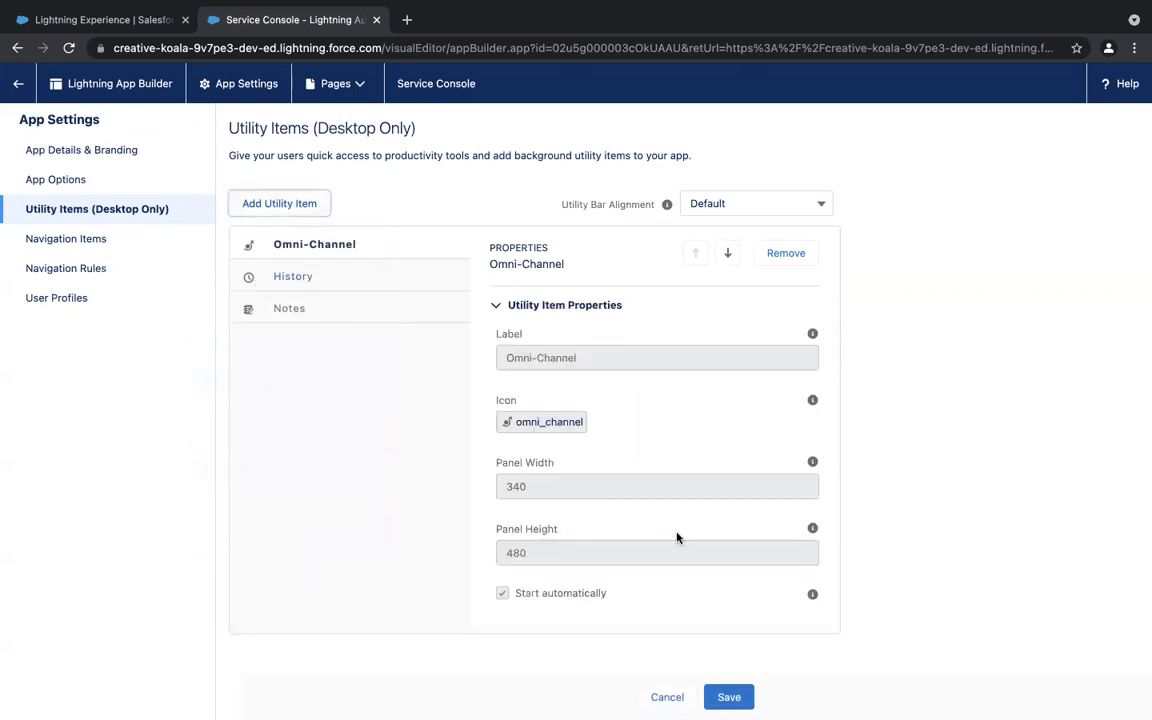
{"action": "left_click", "coordinate": [742, 698]}
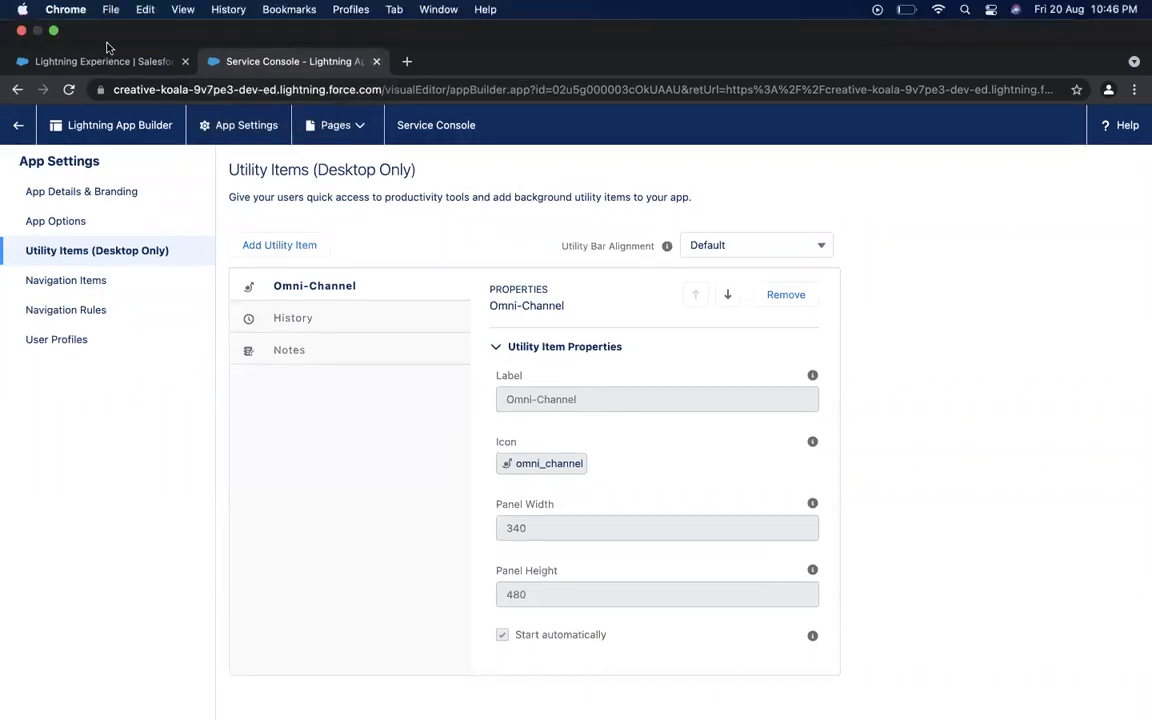
Return to the Playground Starter page and launch the Service Console app.
{"action": "left_click", "coordinate": [112, 62]}
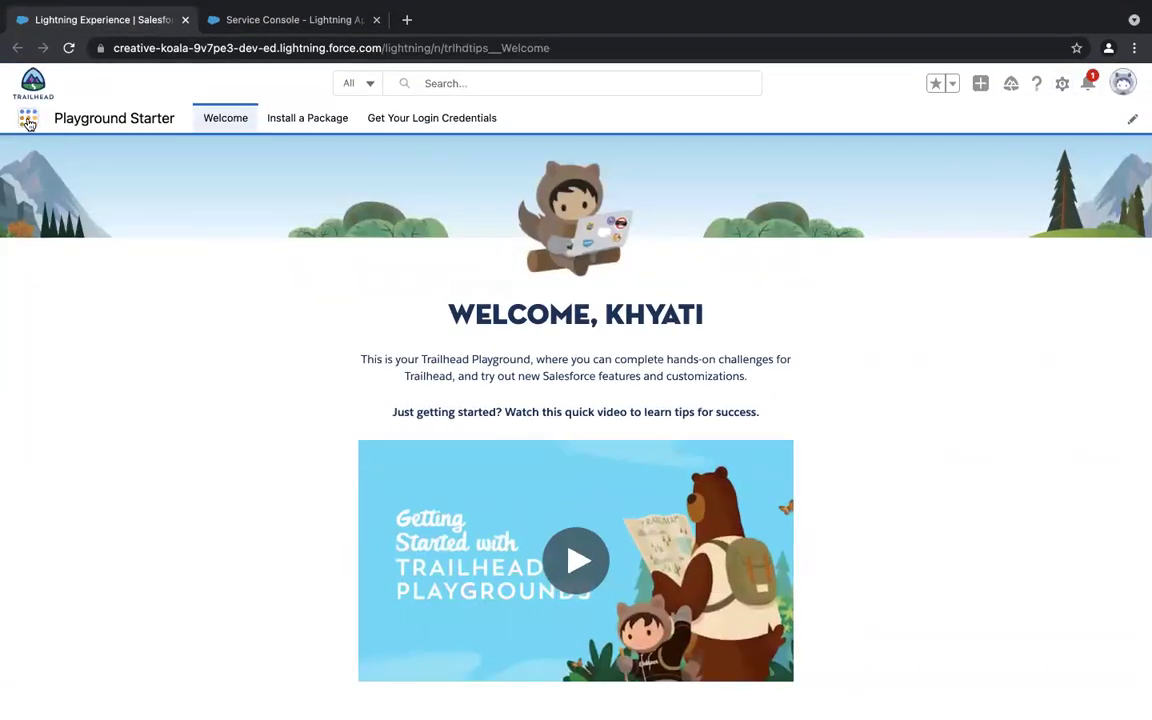
{"action": "left_click", "coordinate": [28, 120]}
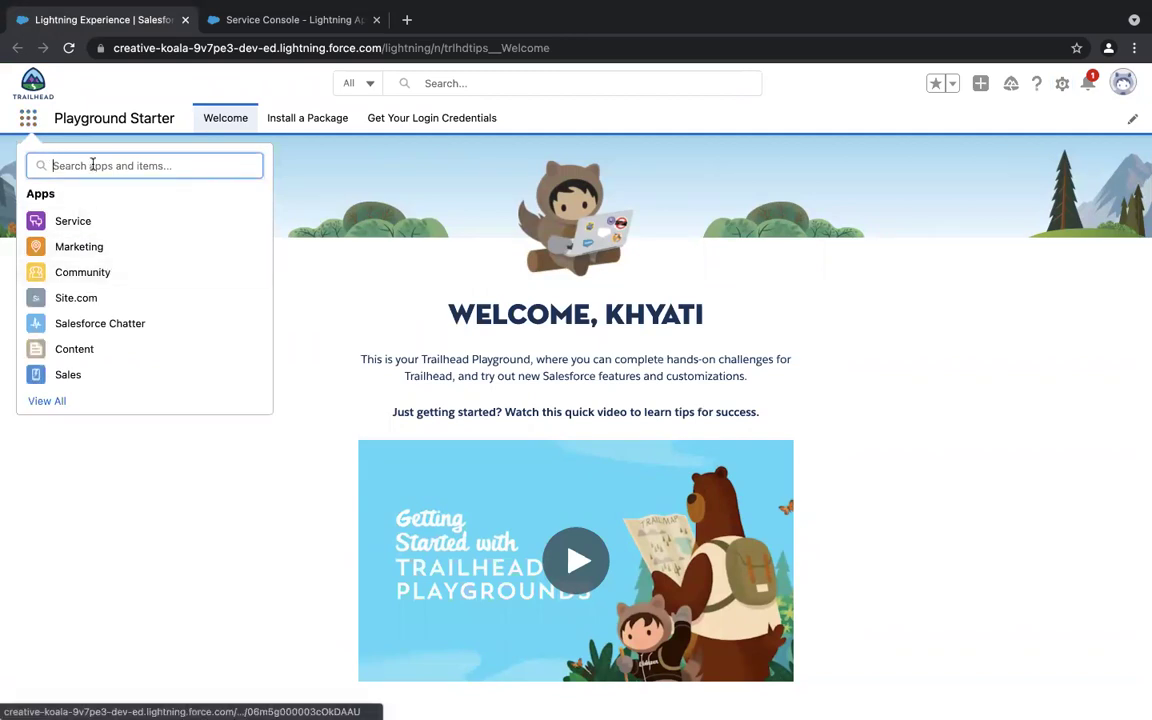
{"action": "type", "text": "ser"}
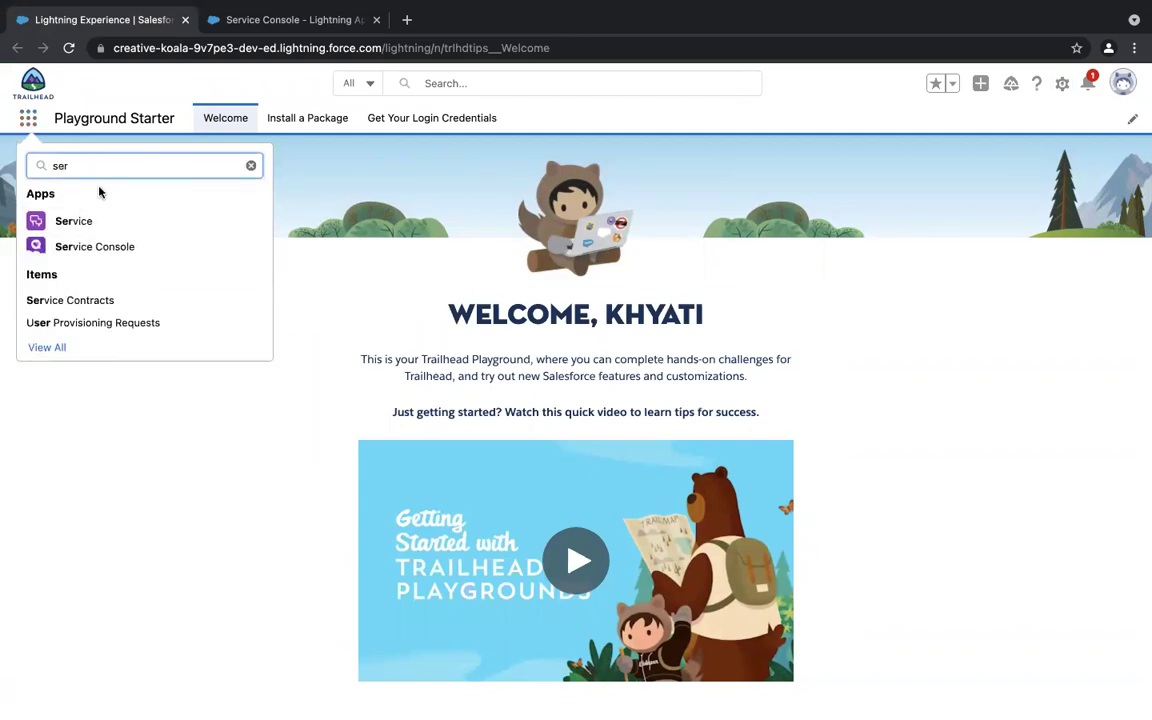
{"action": "left_click", "coordinate": [95, 246]}
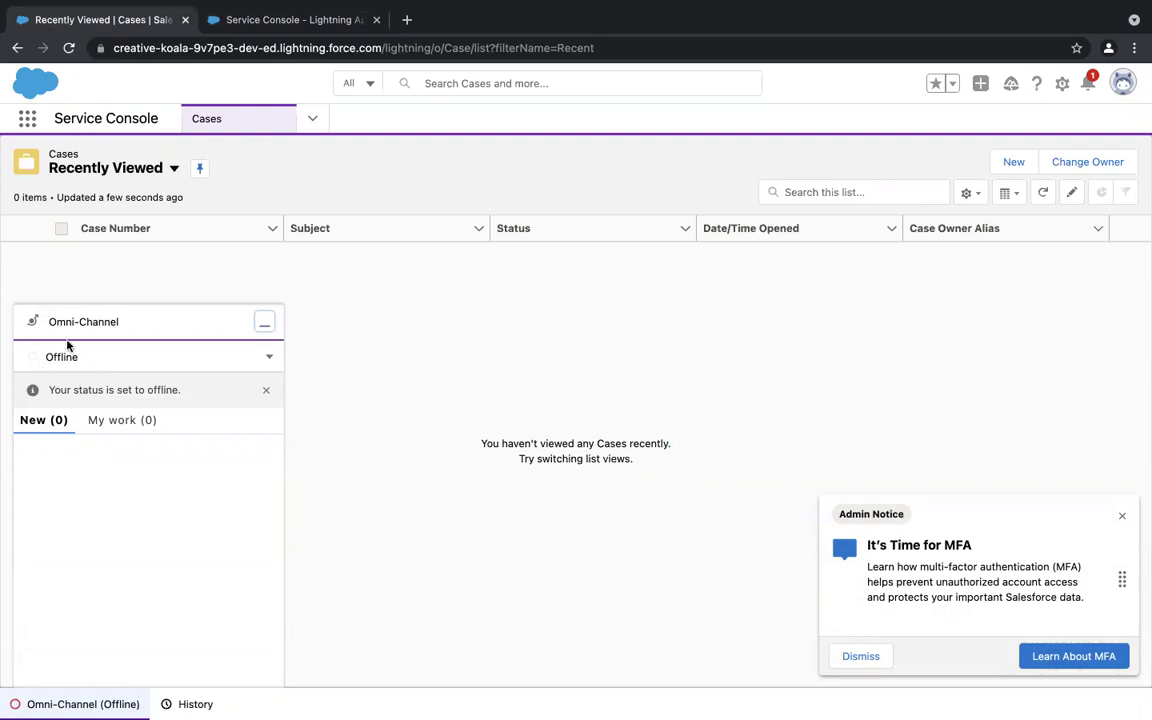
Set the Omni-Channel status to Available and check the My work and New lists.
{"action": "left_click", "coordinate": [270, 359]}
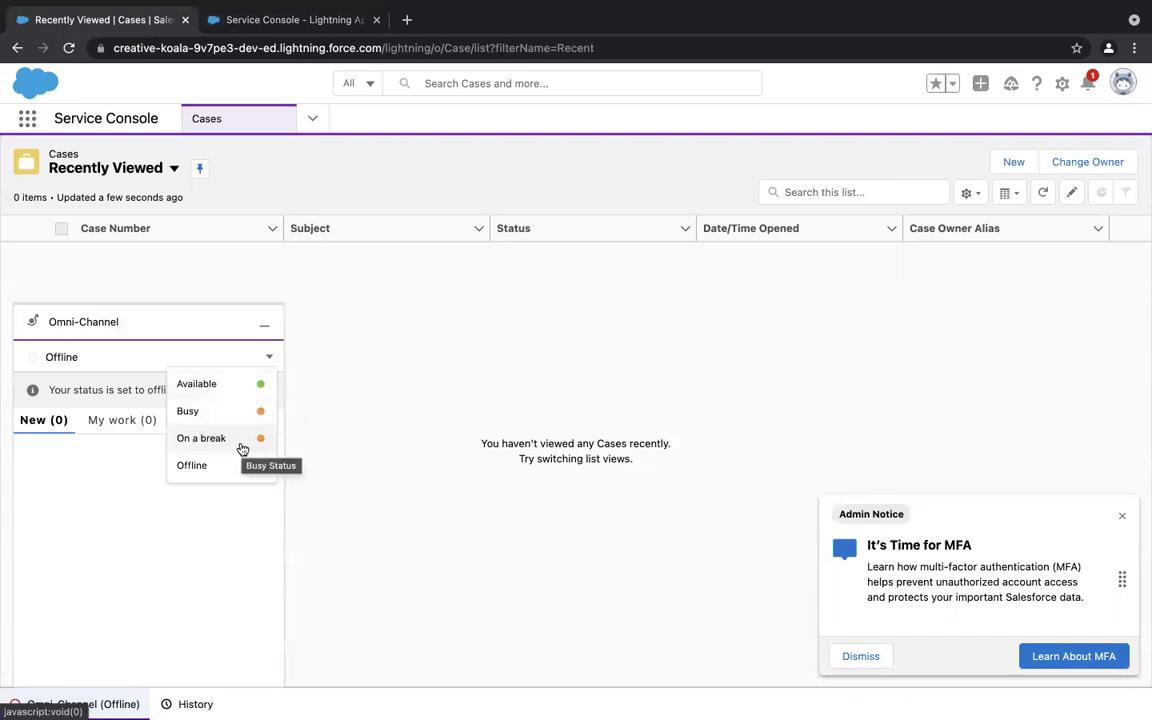
{"action": "left_click", "coordinate": [250, 390]}
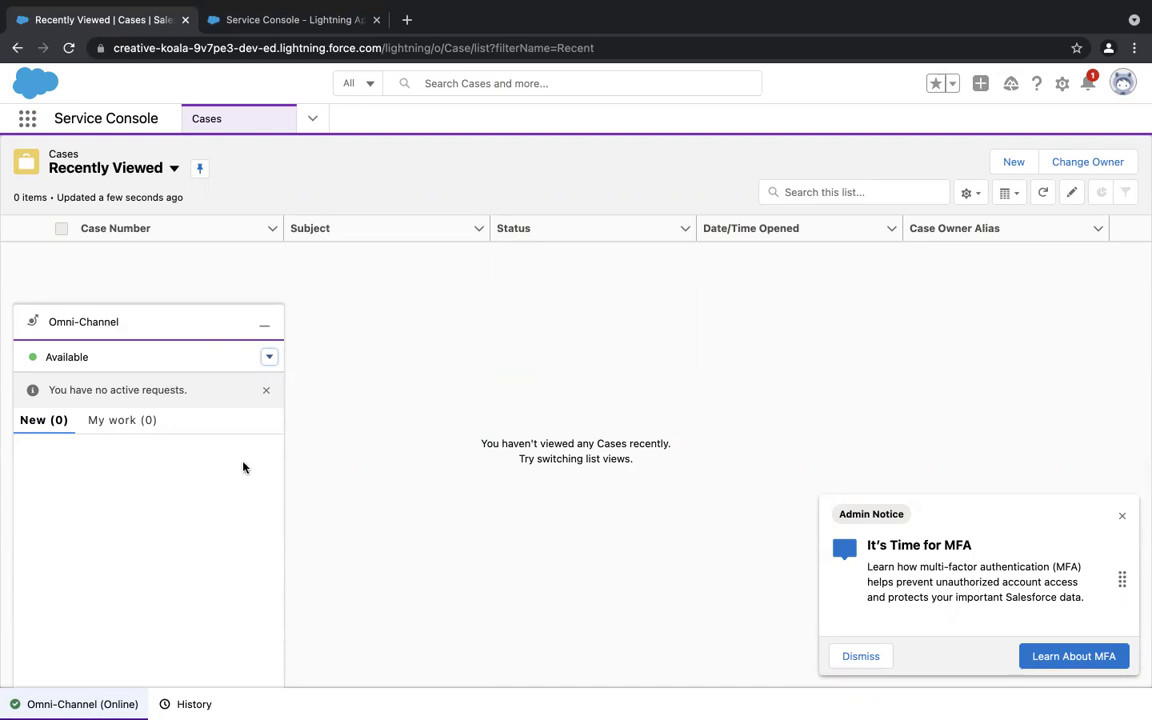
{"action": "left_click", "coordinate": [140, 424]}
{"action": "left_click", "coordinate": [62, 421]}
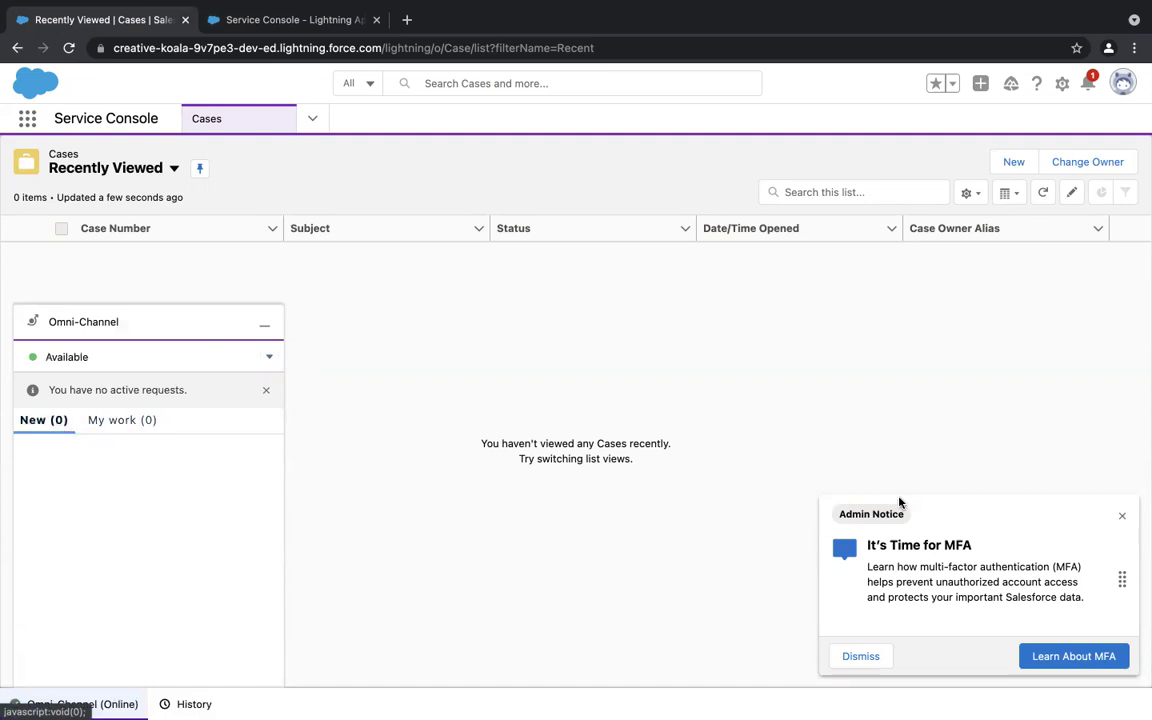
Dismiss the admin notice, start a new case and enter the subject My Phone is not Working.
{"action": "left_click", "coordinate": [1122, 515]}
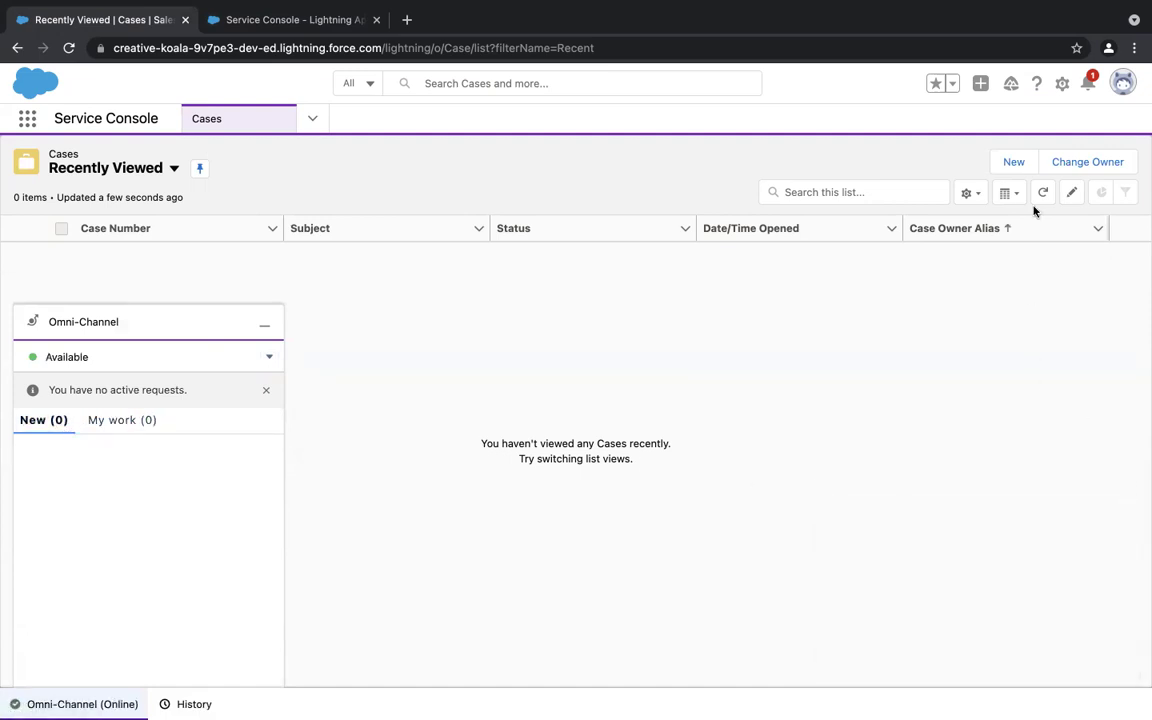
{"action": "left_click", "coordinate": [1016, 163]}
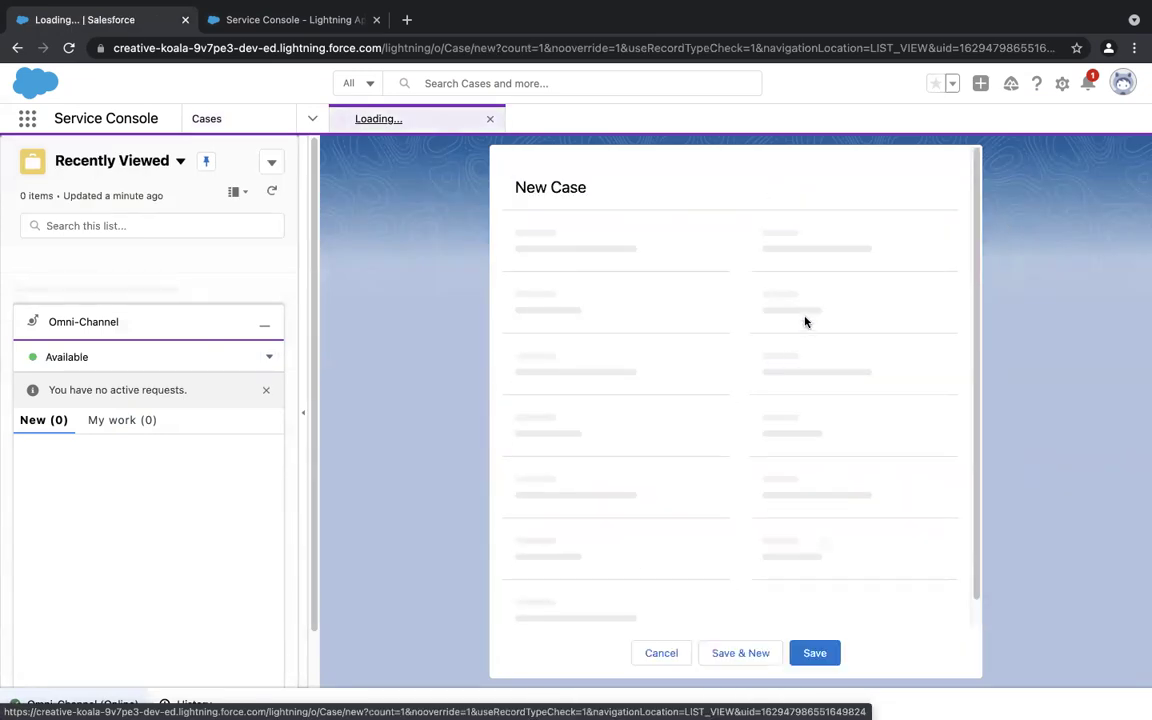
{"action": "left_click", "coordinate": [848, 391]}
{"action": "left_click", "coordinate": [836, 458]}
{"action": "scroll", "coordinate": [775, 490], "scroll_direction": "down", "scroll_amount": 3}
{"action": "scroll", "coordinate": [720, 470], "scroll_direction": "down", "scroll_amount": 2}
{"action": "left_click", "coordinate": [669, 421]}
{"action": "type", "text": "My"}
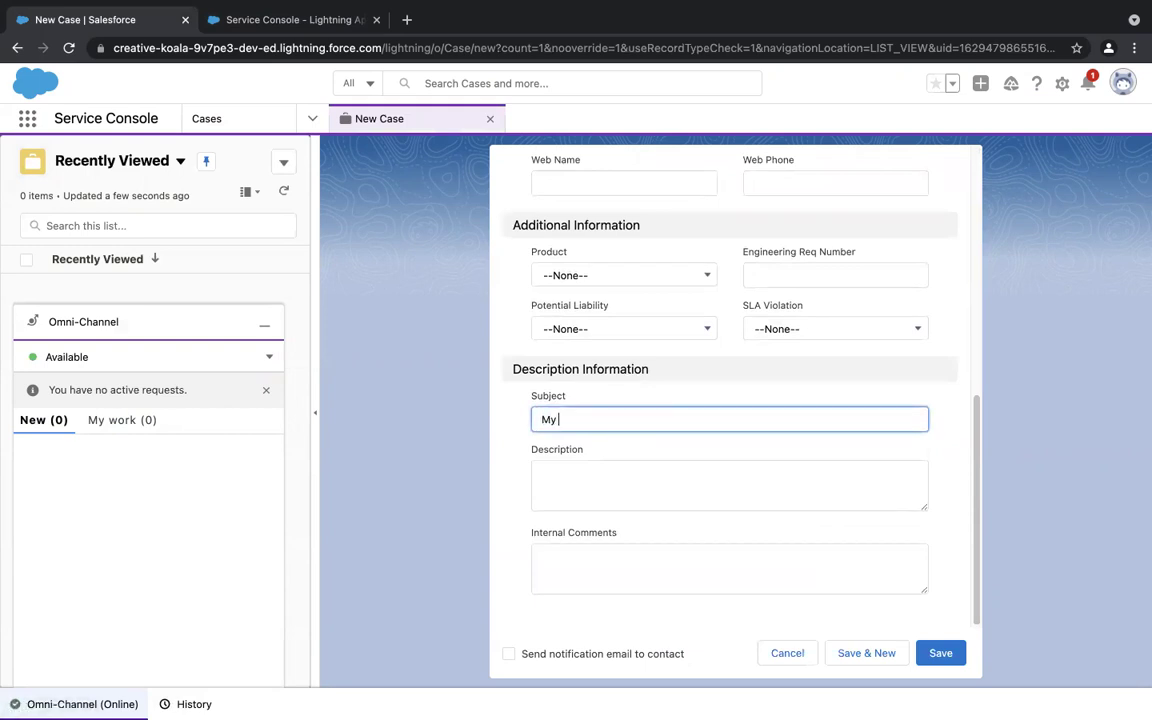
{"action": "type", "text": " Phone is not Working"}
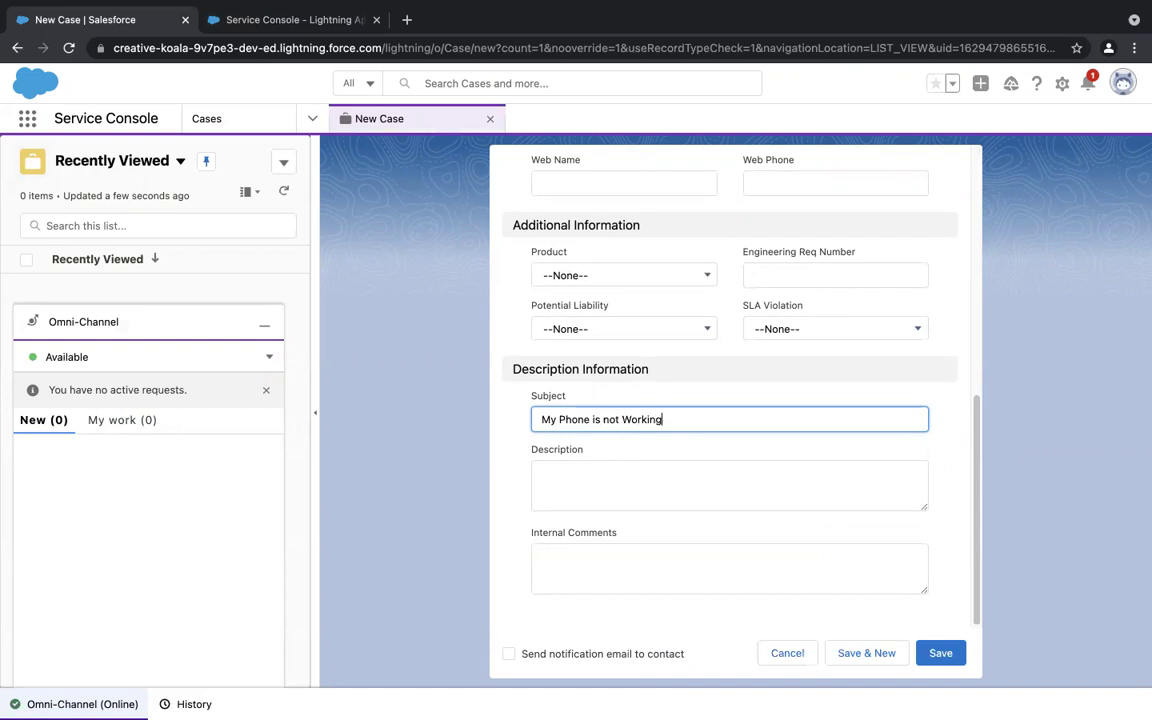
Save the new case and show its details.
{"action": "left_click", "coordinate": [946, 659]}
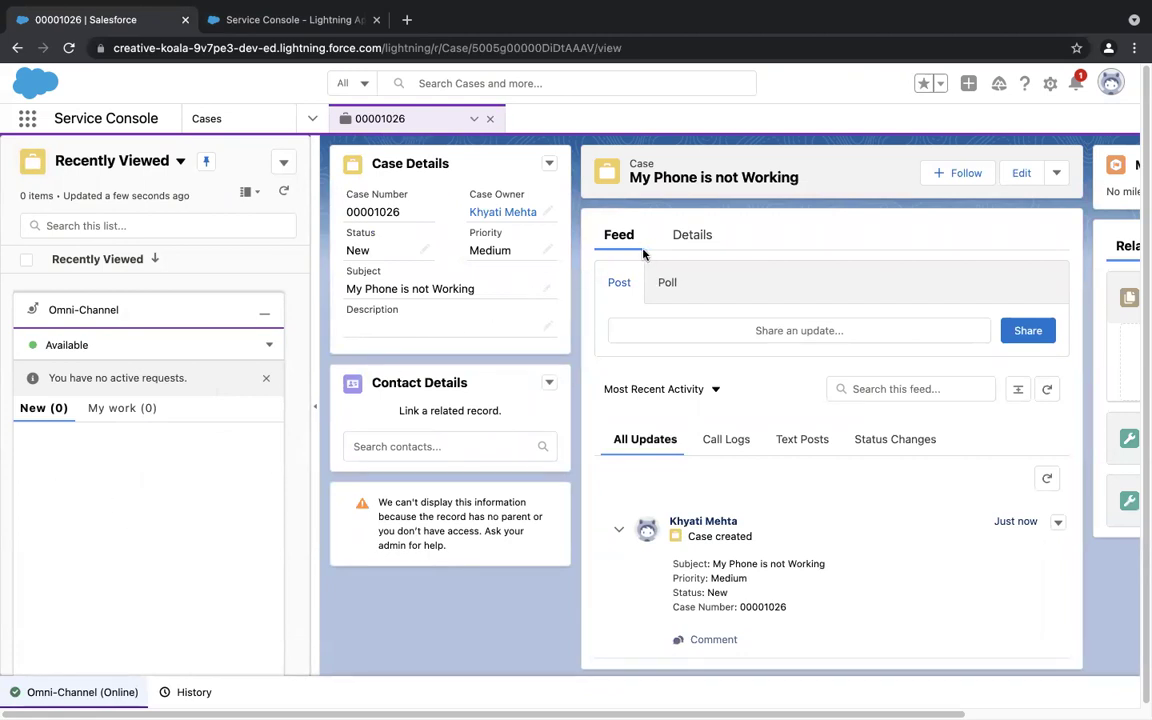
{"action": "left_click", "coordinate": [682, 238]}
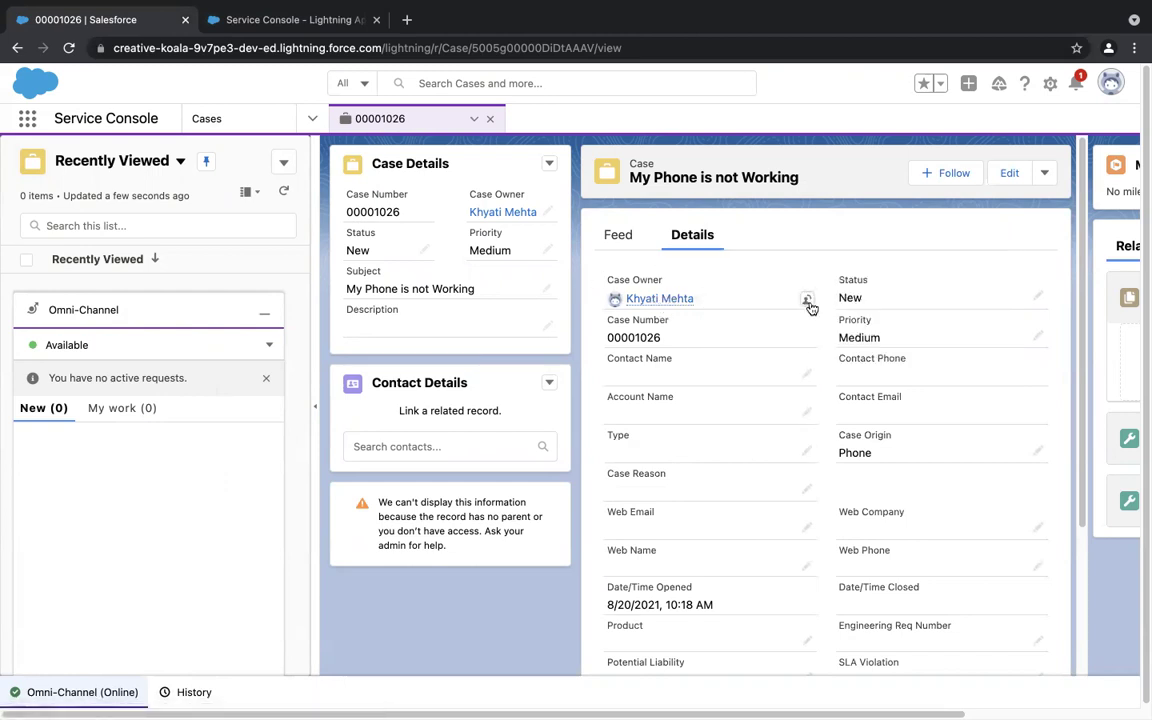
Change the case owner from a user to the Squad queue.
{"action": "left_click", "coordinate": [808, 302]}
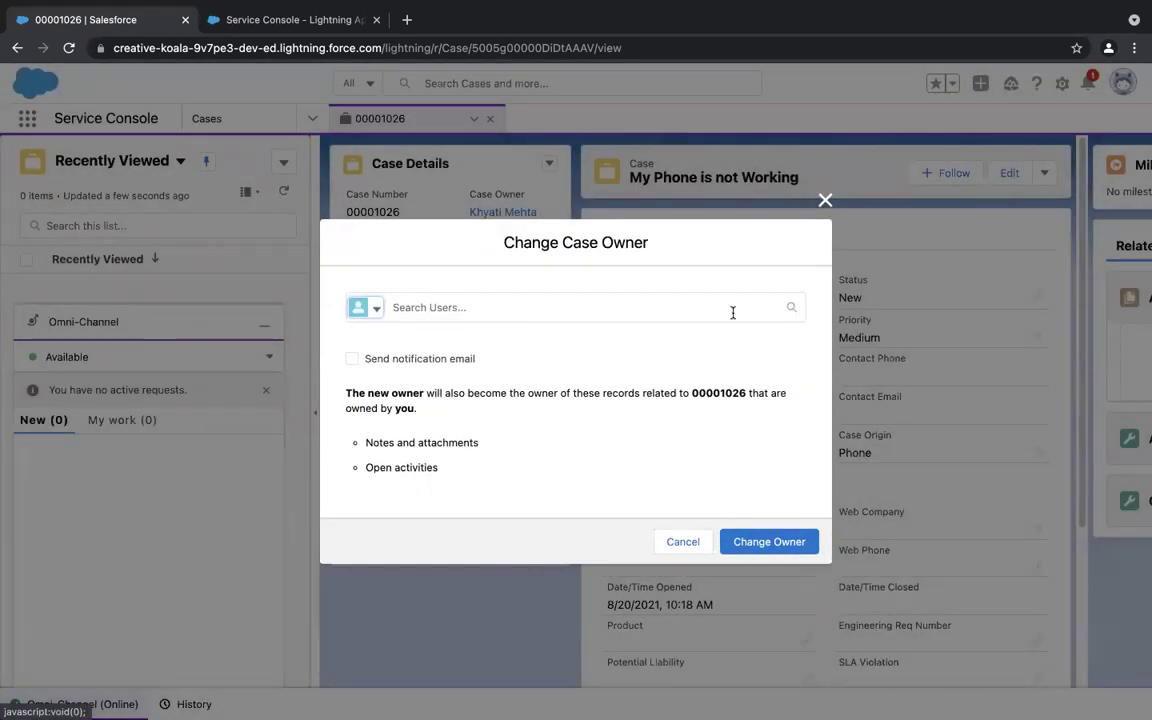
{"action": "left_click", "coordinate": [366, 308]}
{"action": "left_click", "coordinate": [381, 370]}
{"action": "left_click", "coordinate": [443, 310]}
{"action": "type", "text": "sq"}
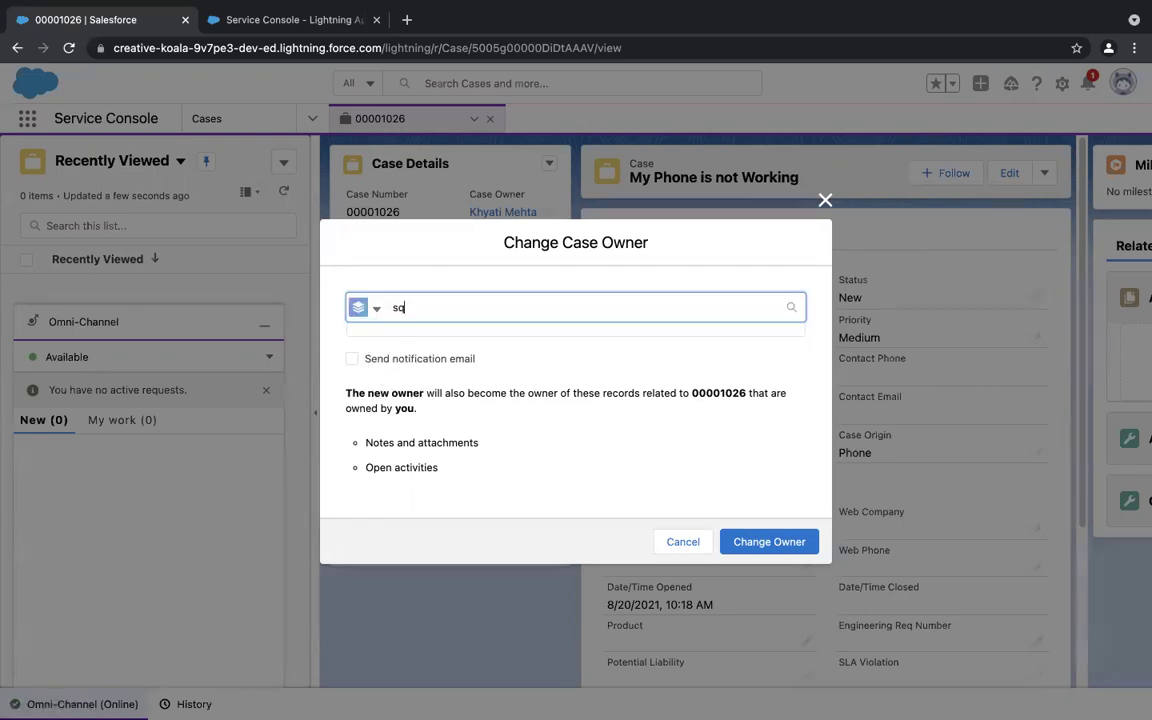
{"action": "type", "text": "u"}
{"action": "left_click", "coordinate": [447, 370]}
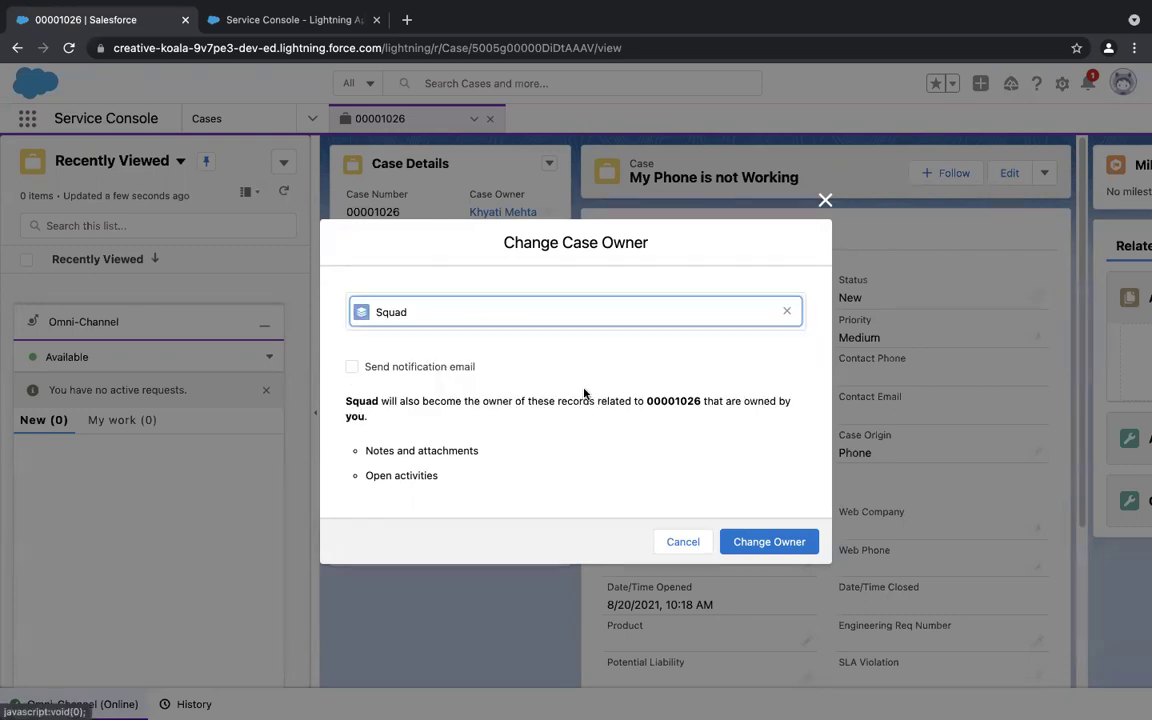
{"action": "left_click", "coordinate": [763, 543]}
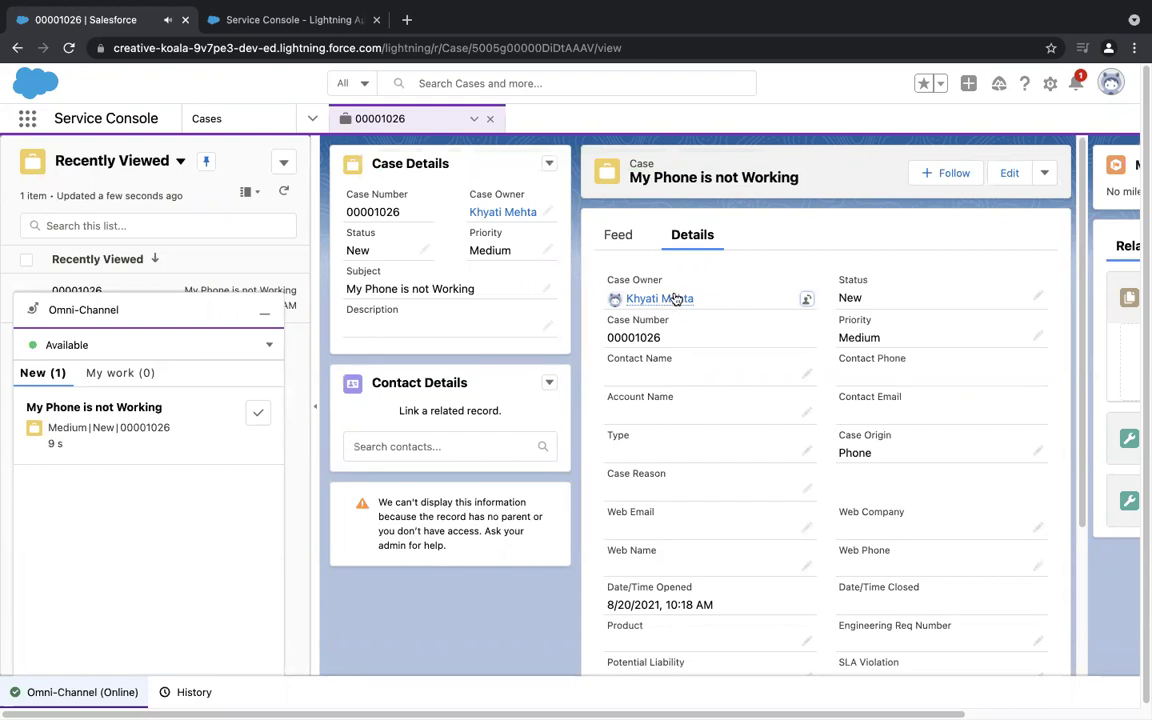
Accept the My Phone is not Working case in Omni-Channel and check the My work list and the case feed.
{"action": "mouse_move", "coordinate": [665, 299]}
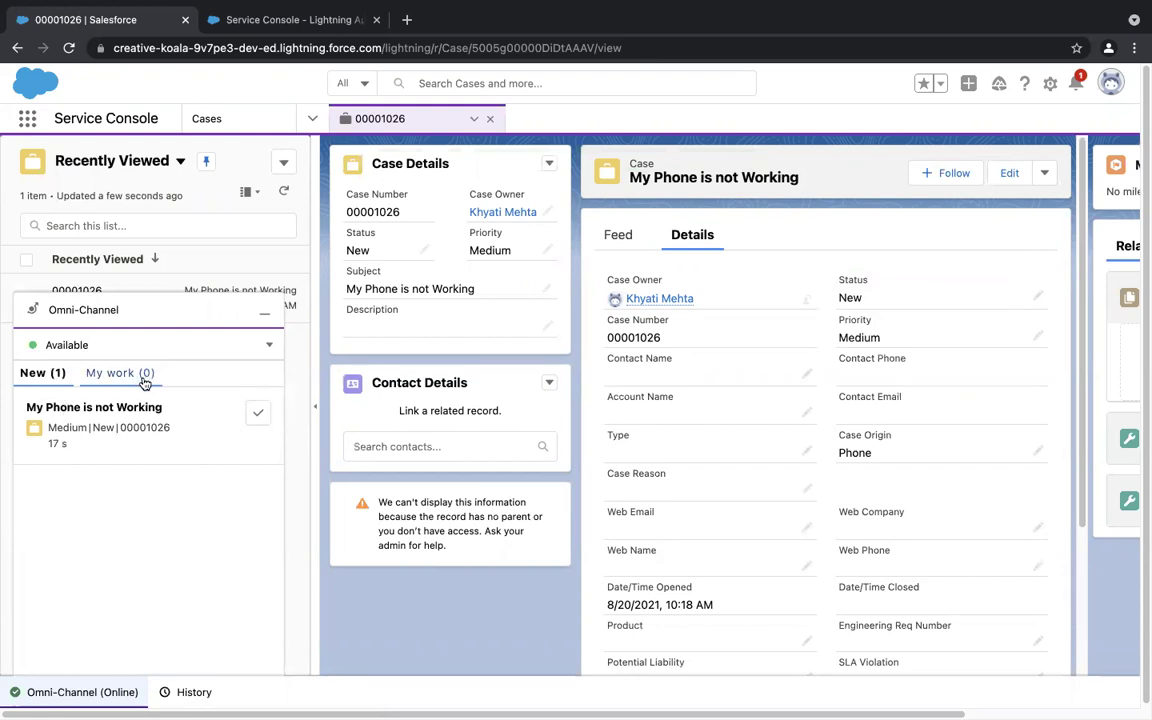
{"action": "left_click", "coordinate": [255, 415]}
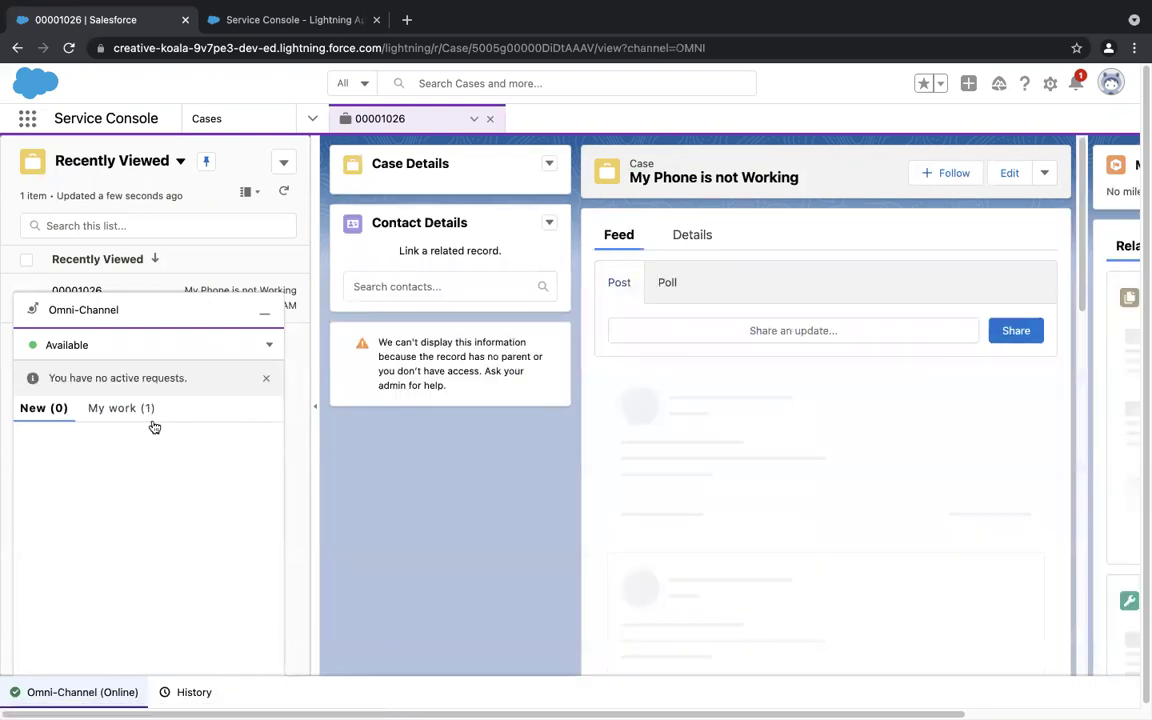
{"action": "left_click", "coordinate": [120, 408]}
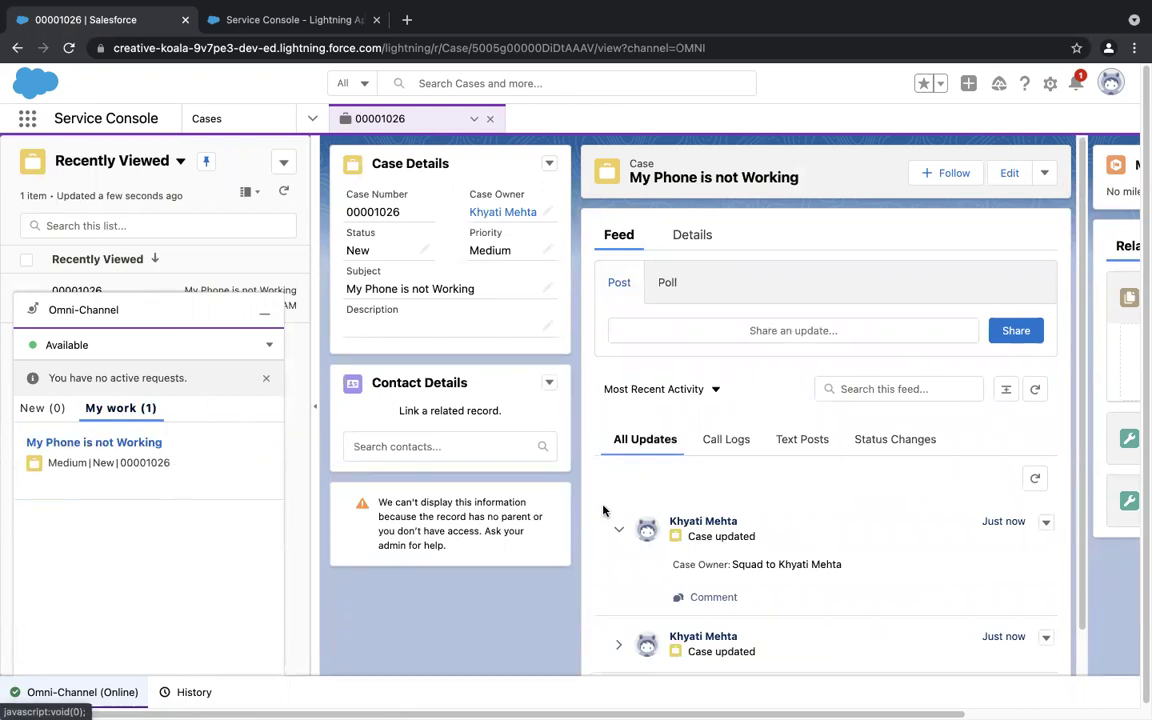
{"action": "scroll", "coordinate": [600, 510], "scroll_direction": "down", "scroll_amount": 1}
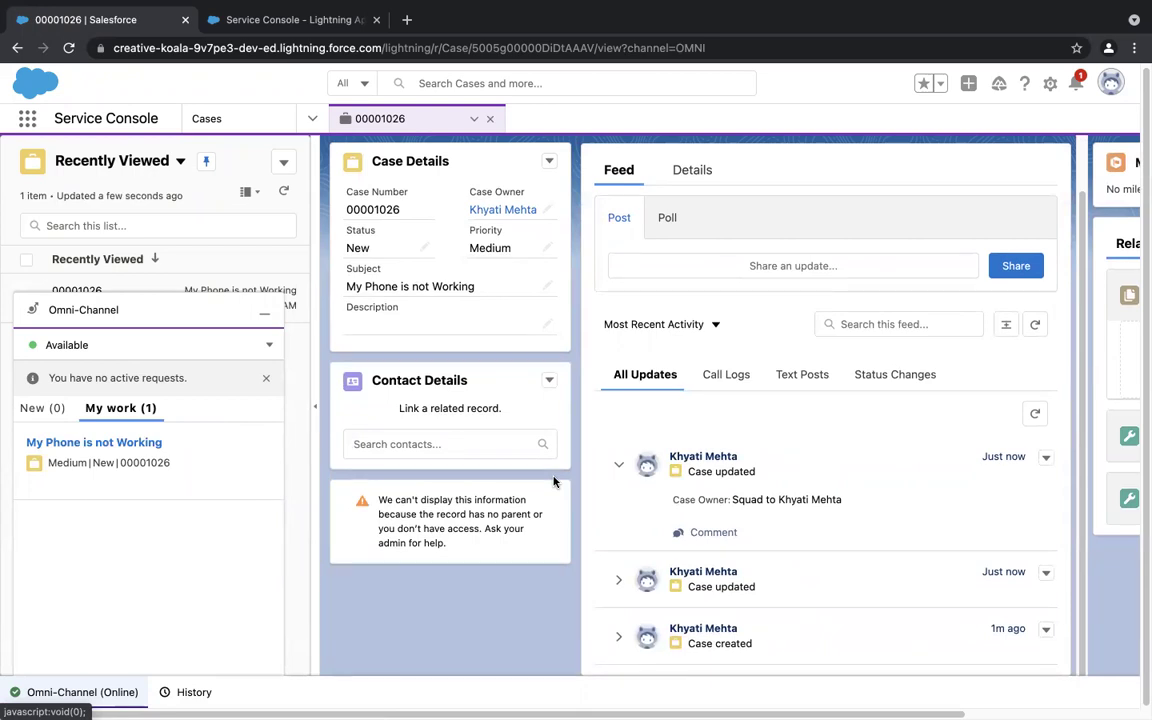
{"action": "mouse_move", "coordinate": [661, 50]}
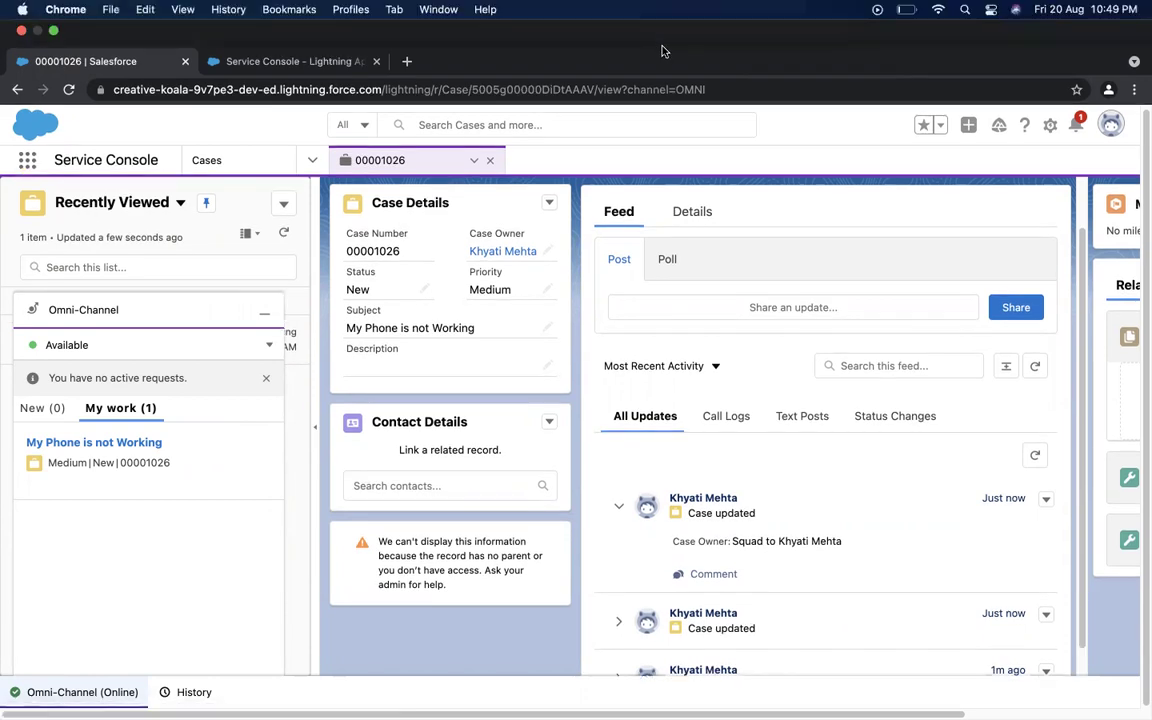